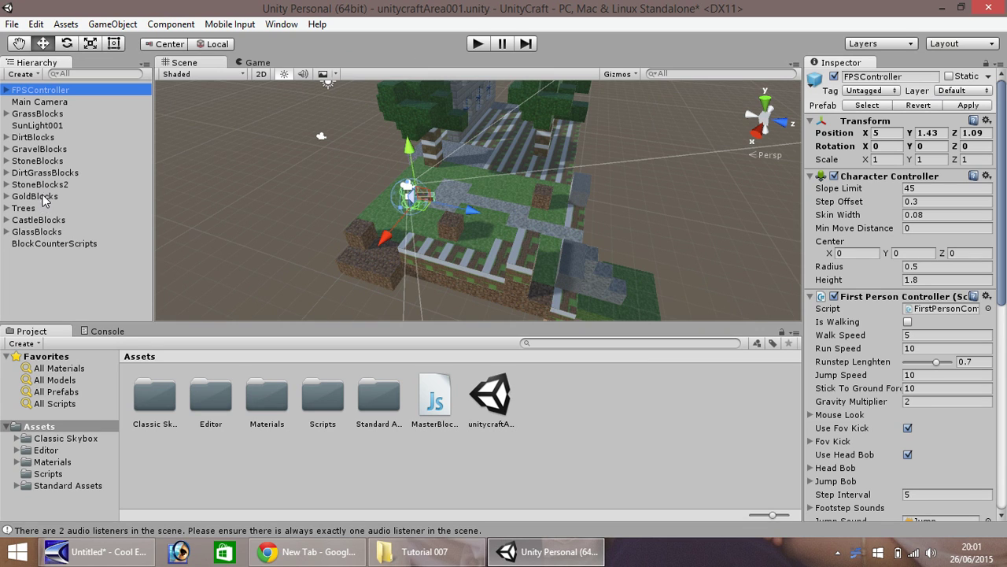
Examine which scene blocks belong to the DirtBlocks, GrassBlocks, DirtGrassBlocks and GravelBlocks groups.
left_click(41, 139)
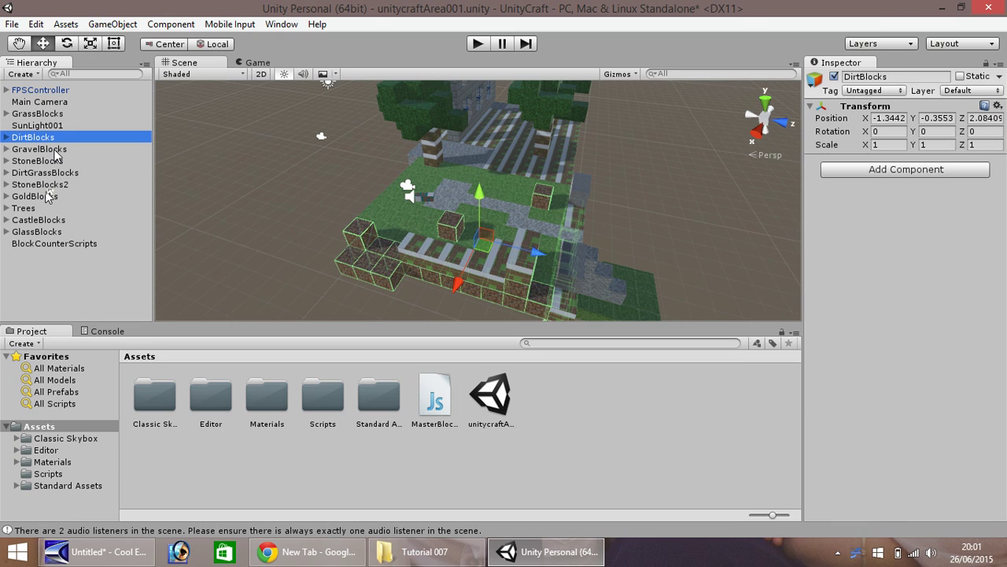
left_click(48, 114)
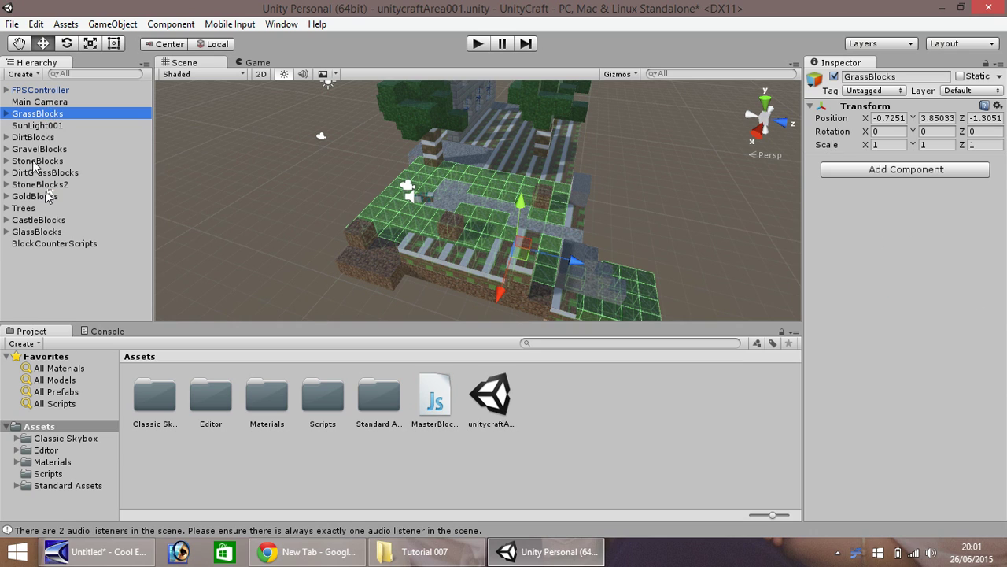
left_click(40, 173)
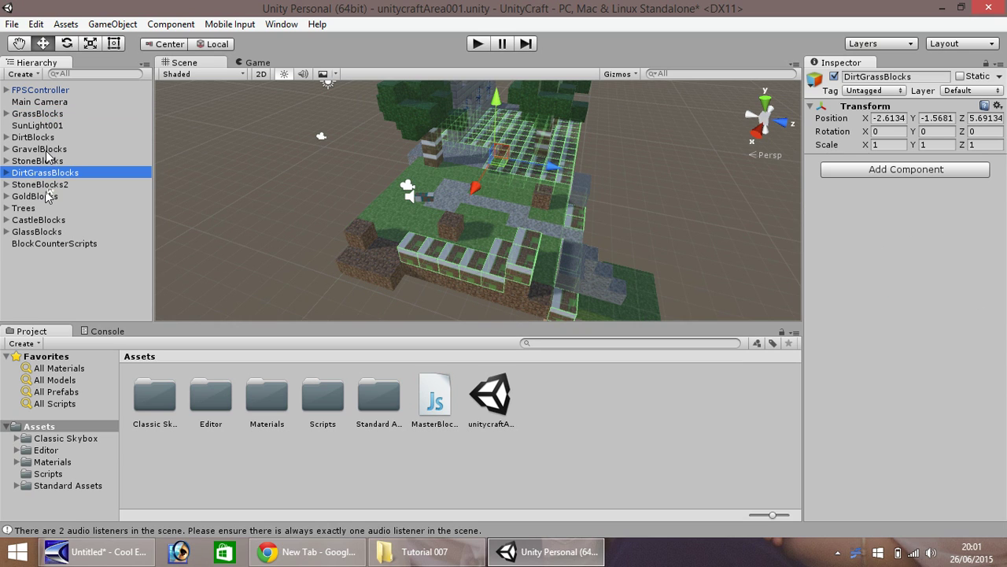
left_click(41, 150)
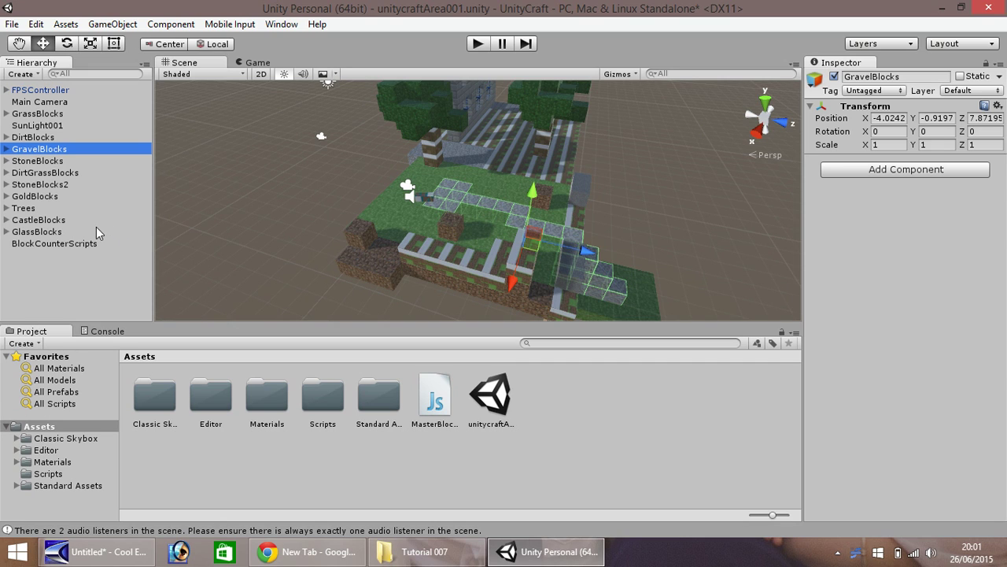
Create a new JavaScript file named TakeGravel in the project's Scripts folder.
left_click(37, 475)
right_click(379, 403)
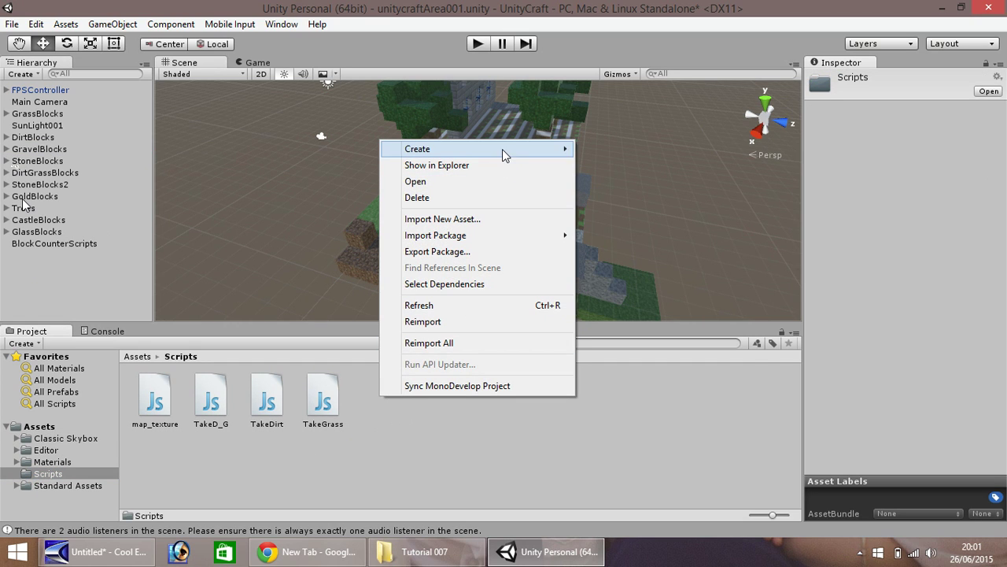
mouse_move(503, 149)
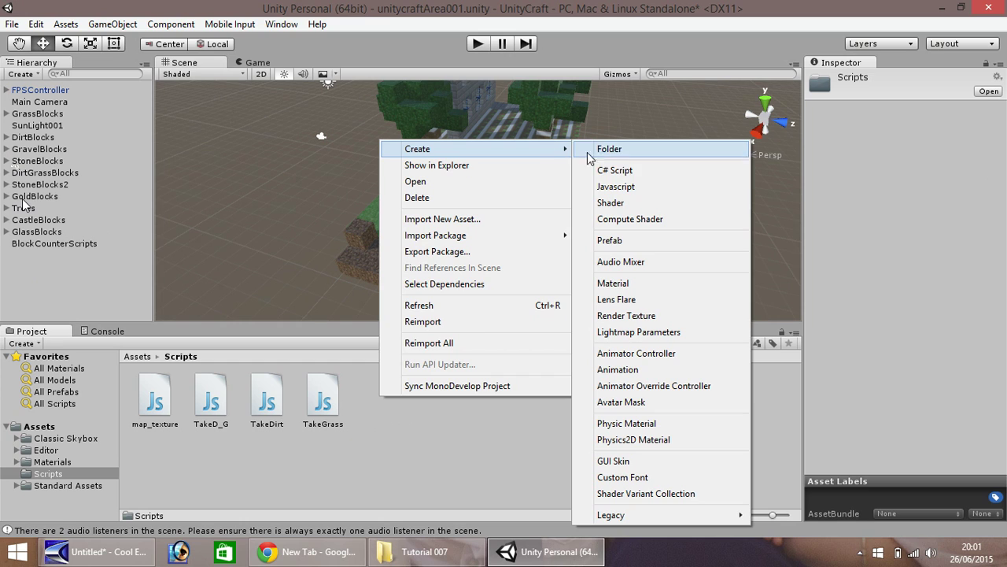
left_click(630, 186)
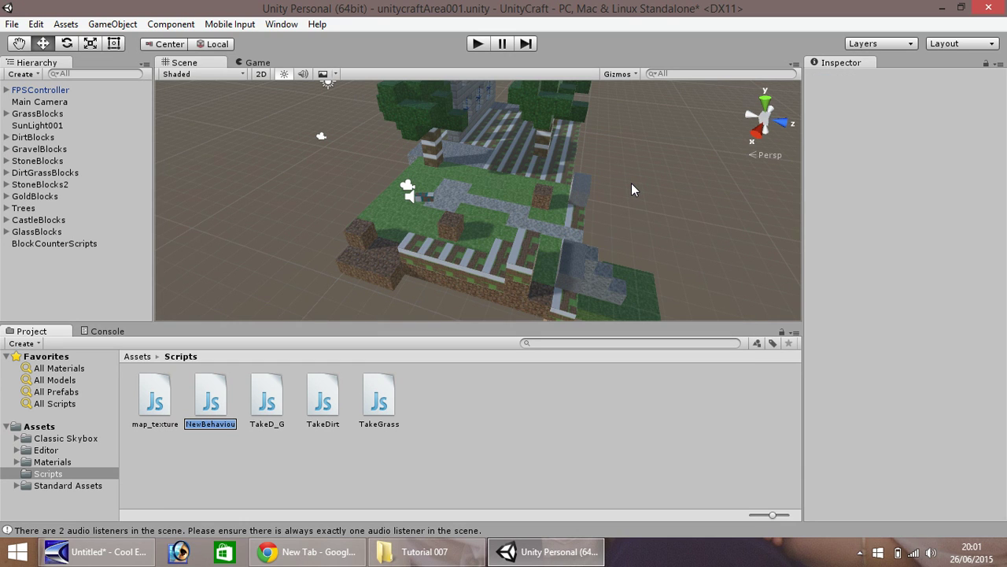
type("TakeGravell")
key("Return")
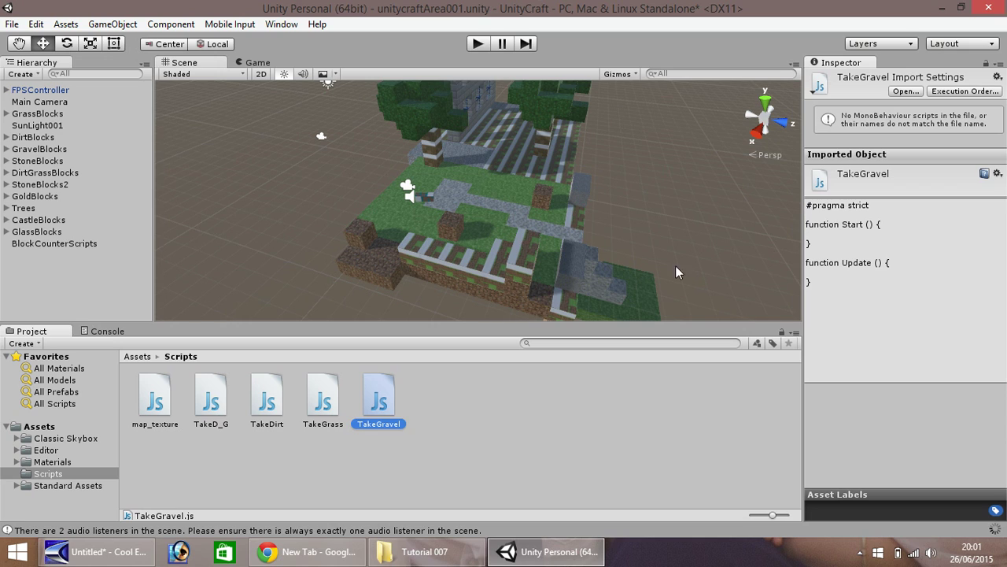
Open the TakeGravel script in MonoDevelop and delete all of its default code.
double_click(382, 403)
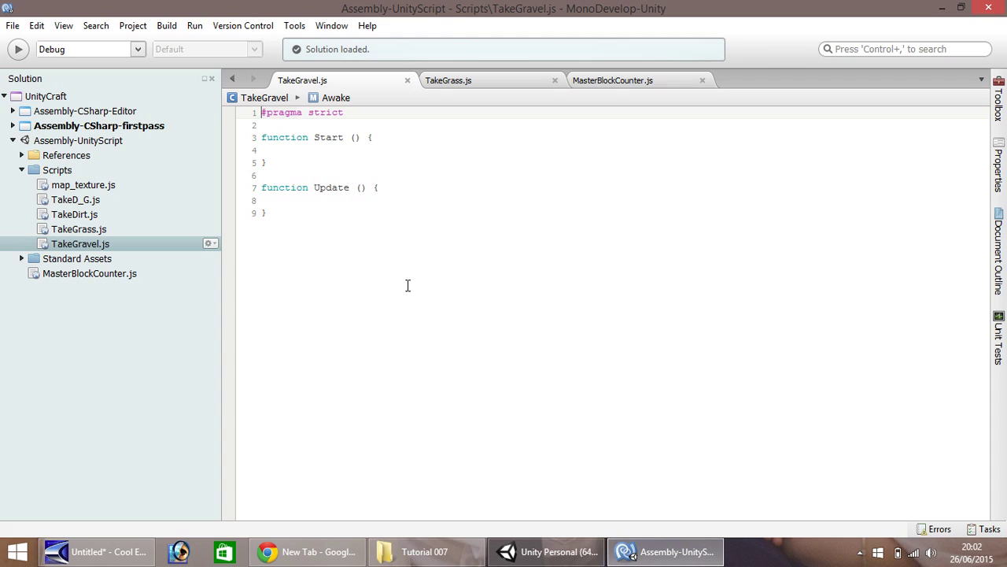
left_click_drag(407, 286, 284, 149)
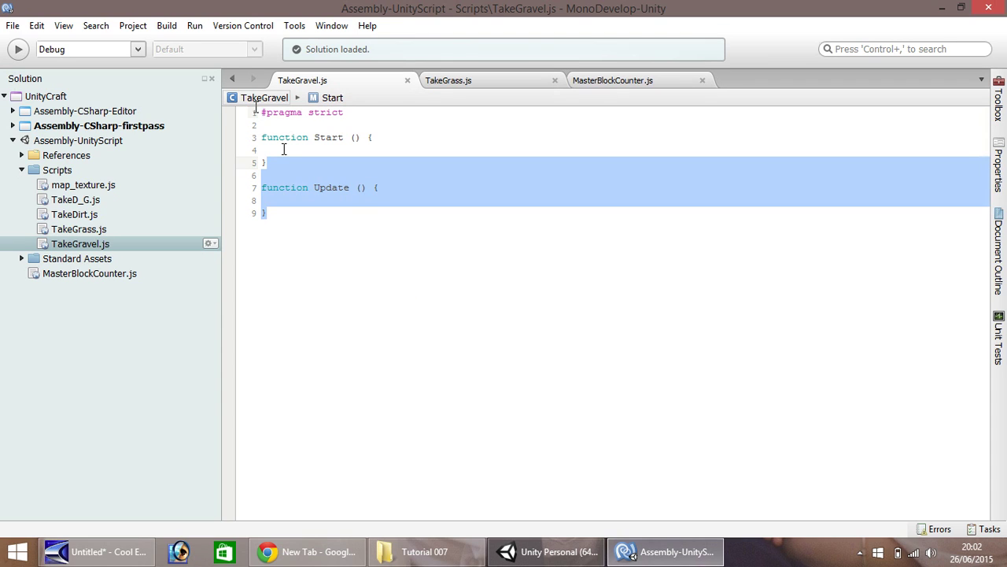
key("ctrl+a")
key("Delete")
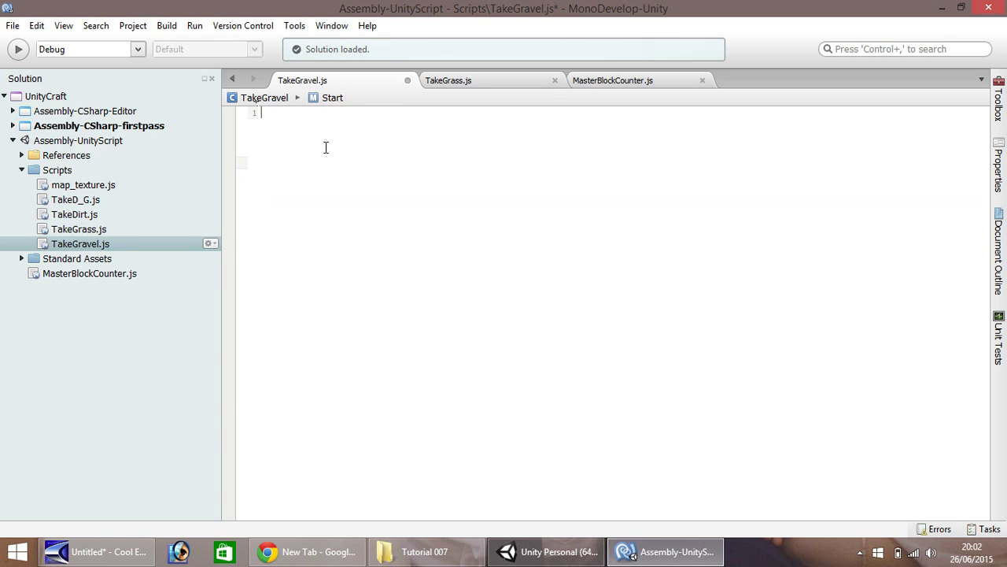
Copy the whole OnMouseDown function from TakeGrass.js into the empty TakeGravel.js.
left_click(491, 80)
left_click(348, 226)
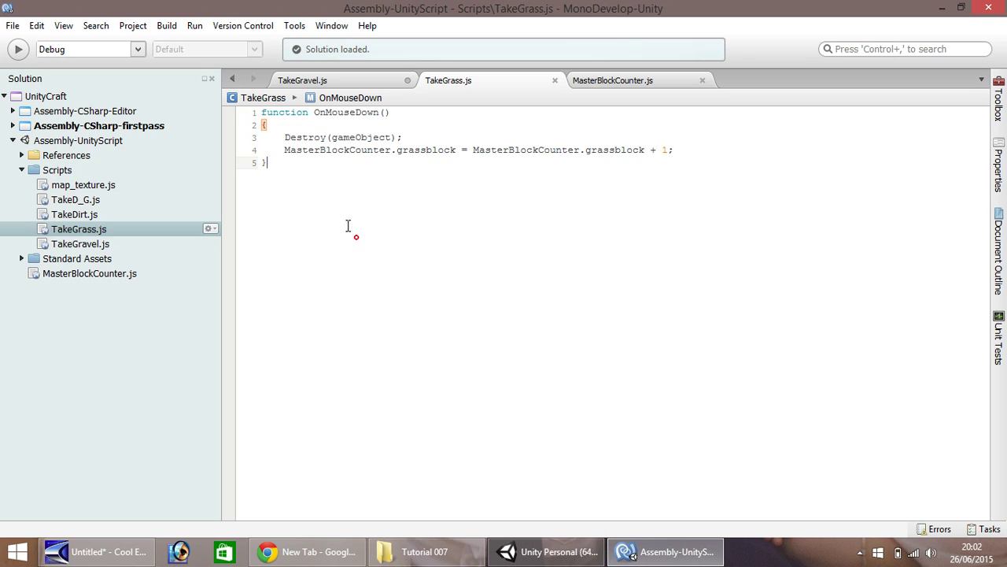
left_click_drag(348, 226, 245, 109)
key("ctrl+c")
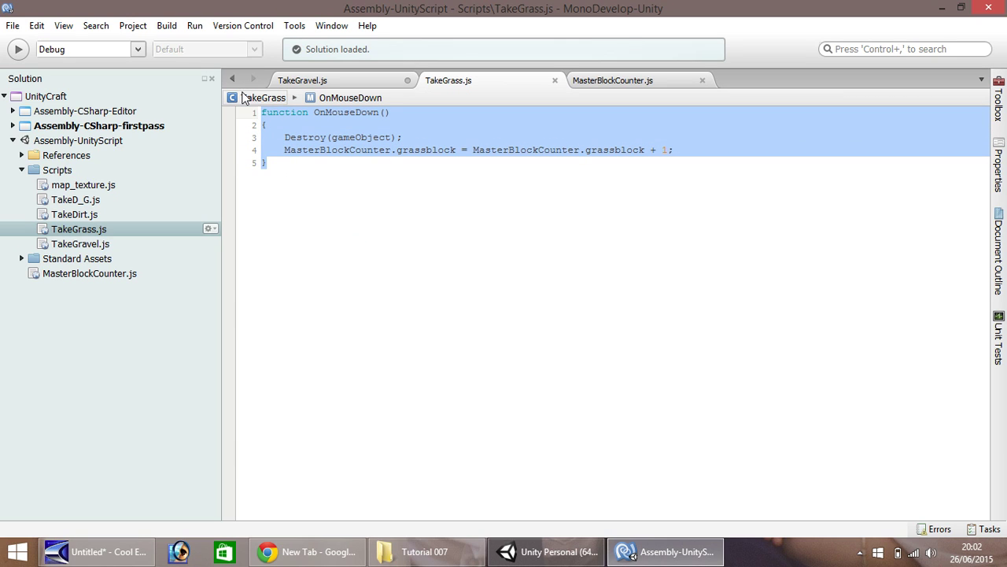
left_click(353, 80)
key("ctrl+v")
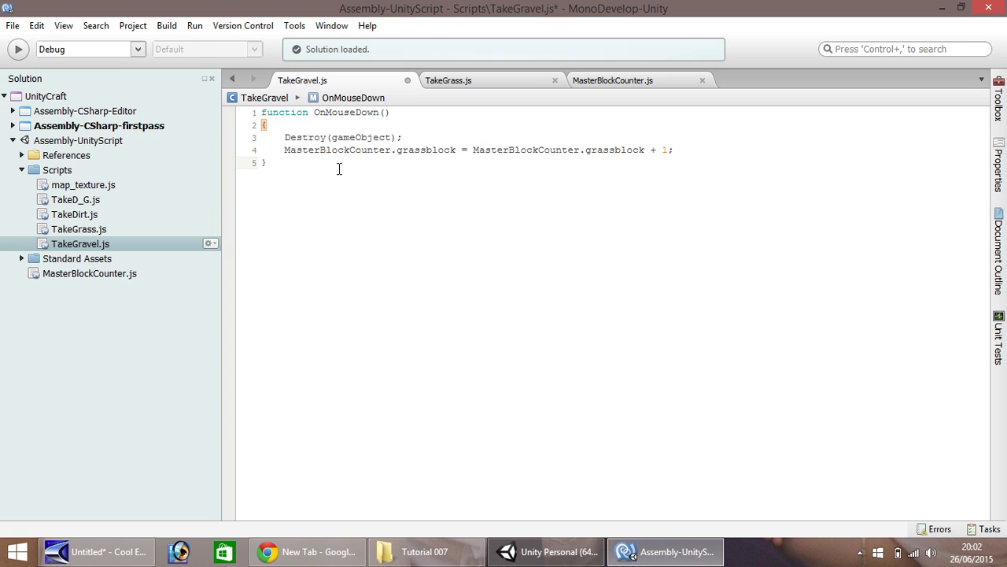
In MasterBlockCounter.js, declare "static var gravelblock : int = 0;" below the dirtgrassblock variable.
left_click(603, 81)
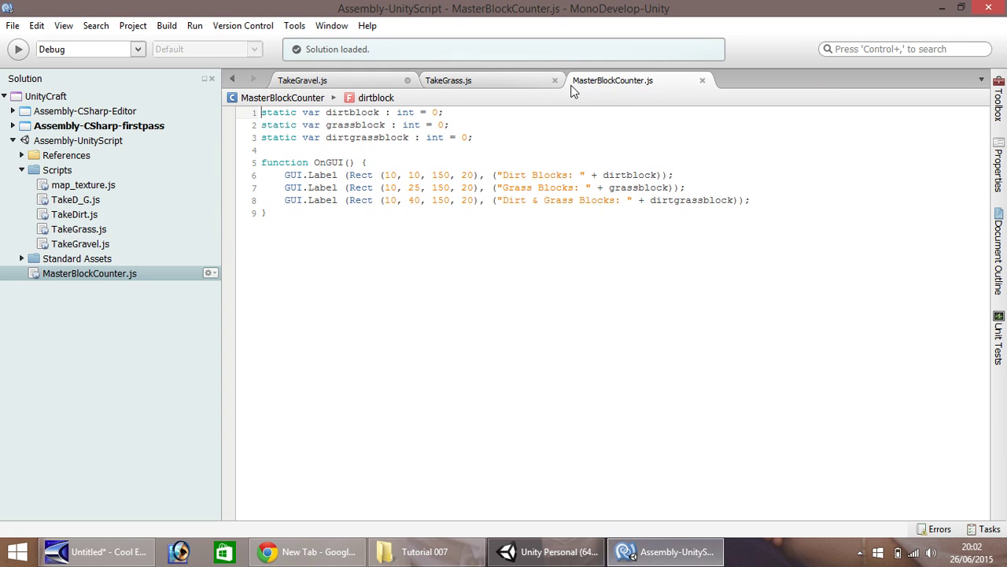
left_click(475, 137)
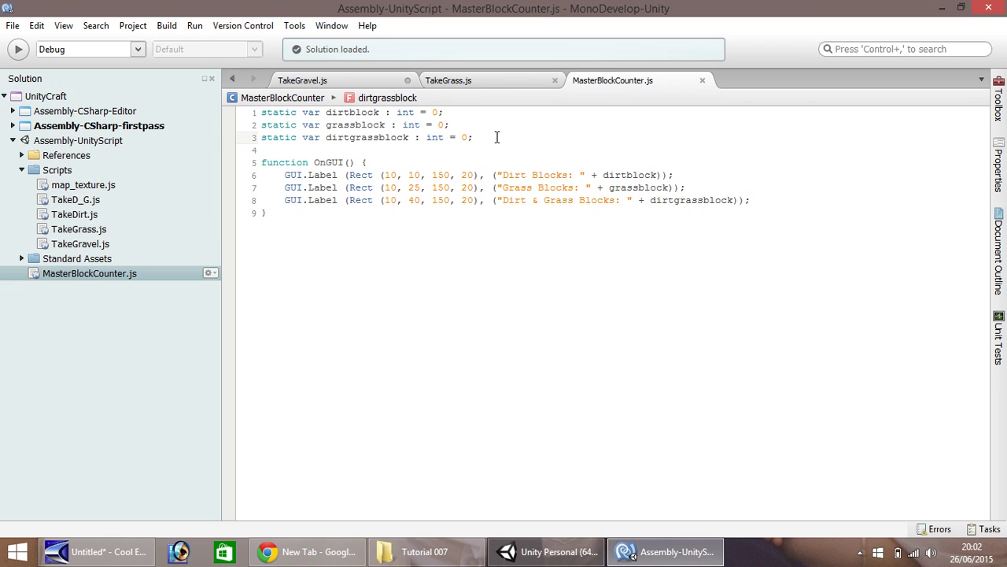
key("Return")
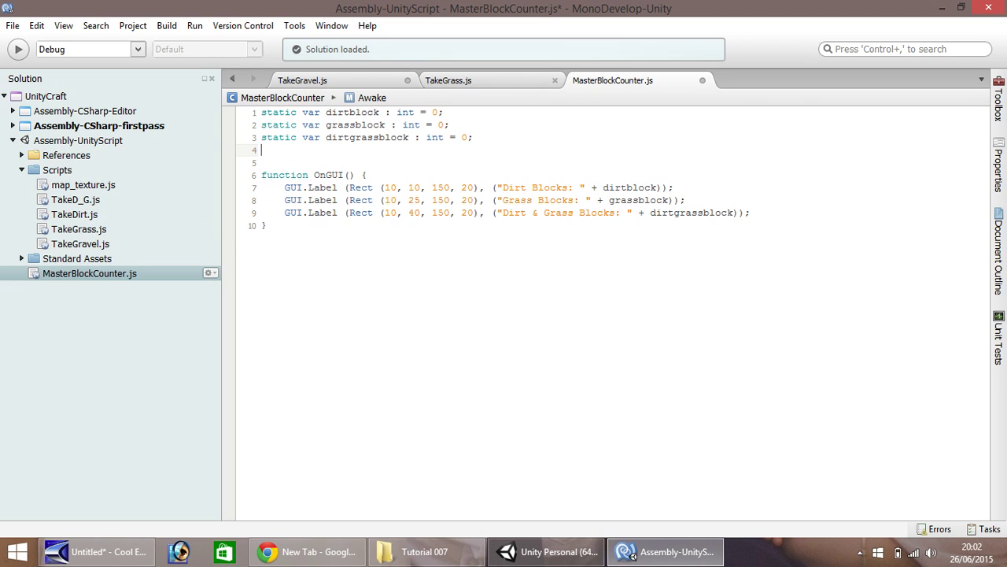
type("static ")
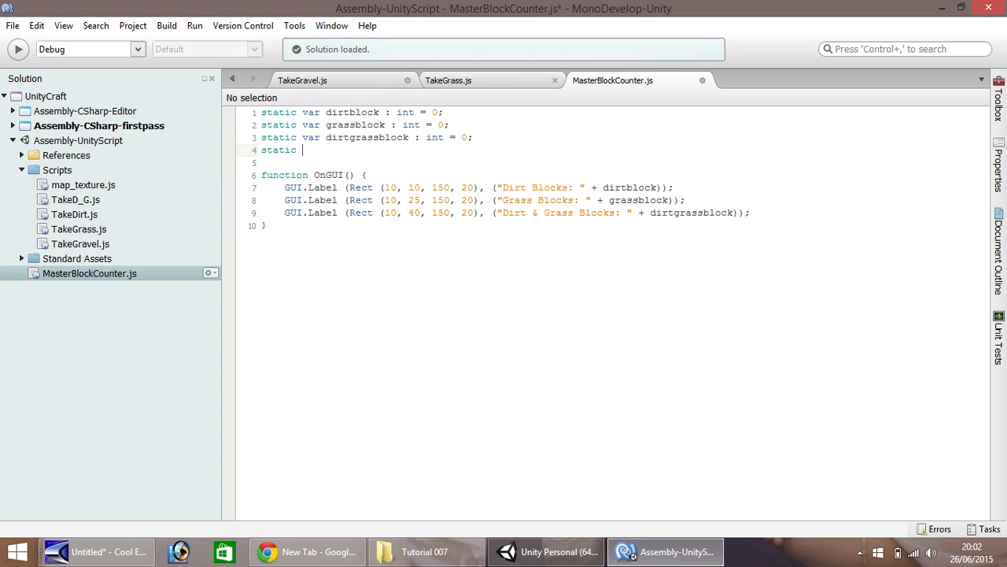
type("var")
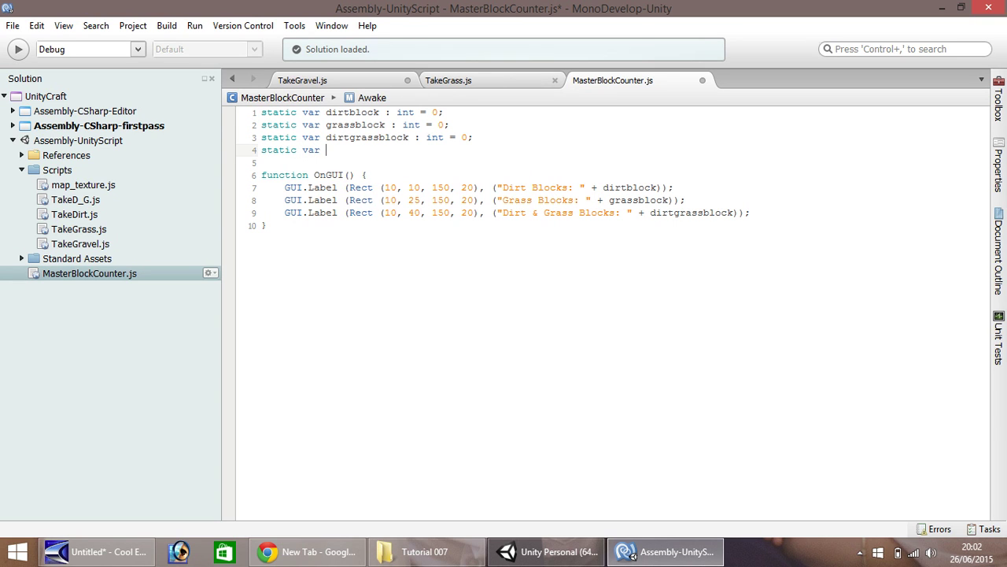
type(" grave")
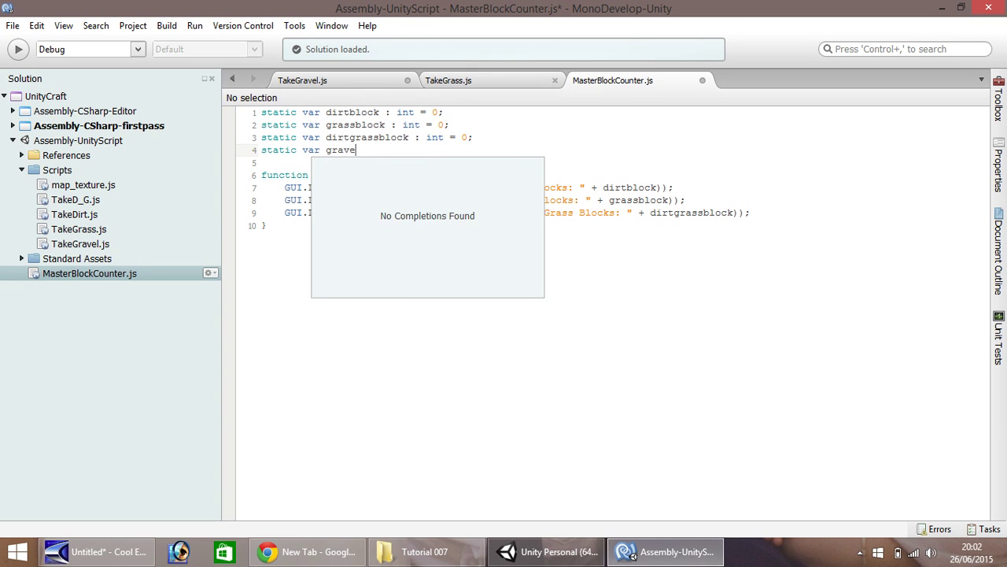
type("lblock : ")
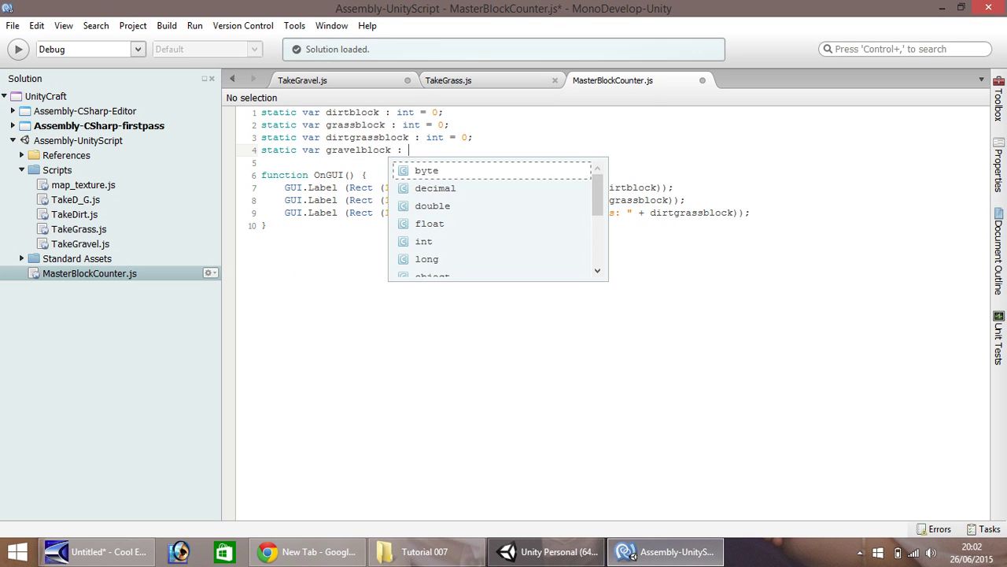
type("int")
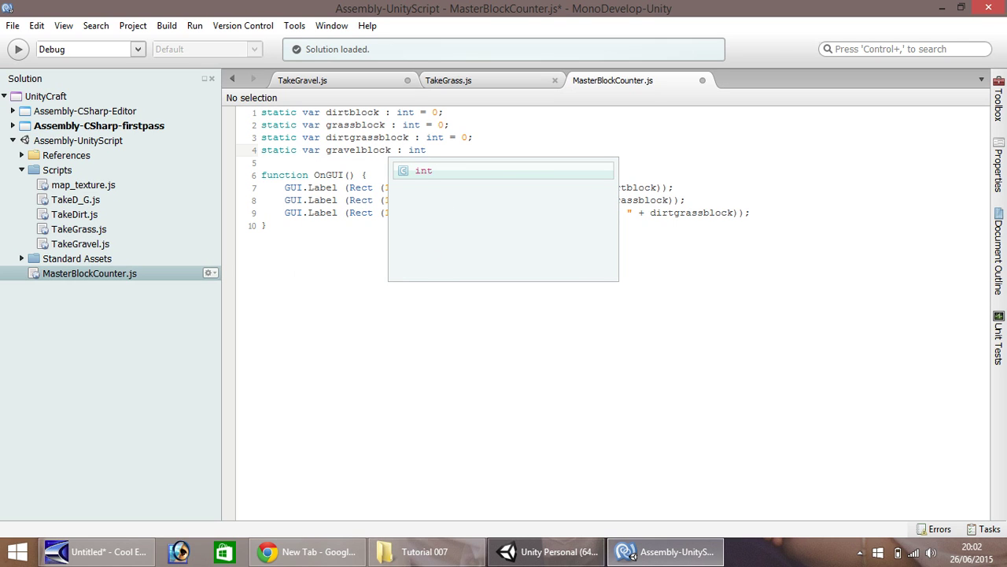
type(" = ")
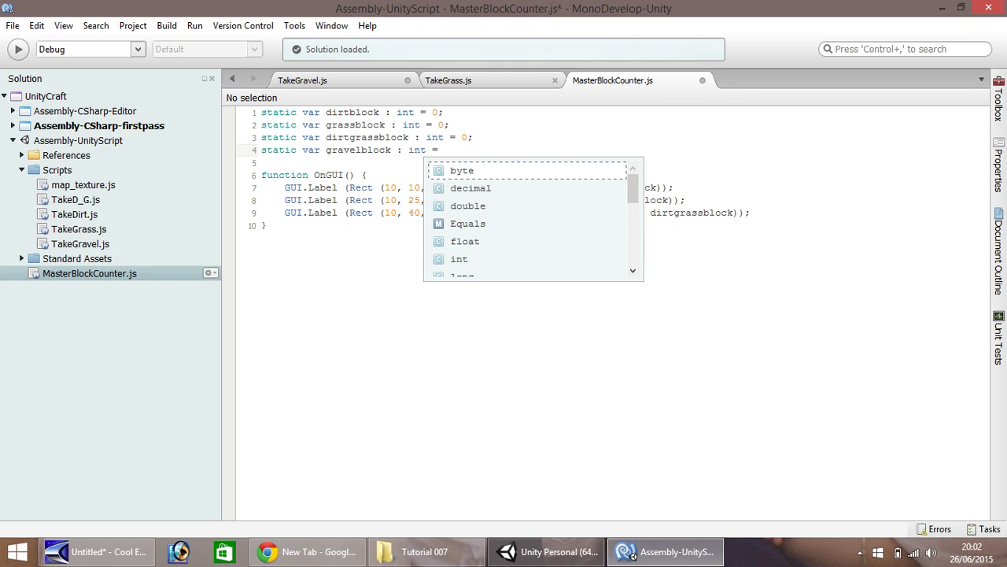
type("0;")
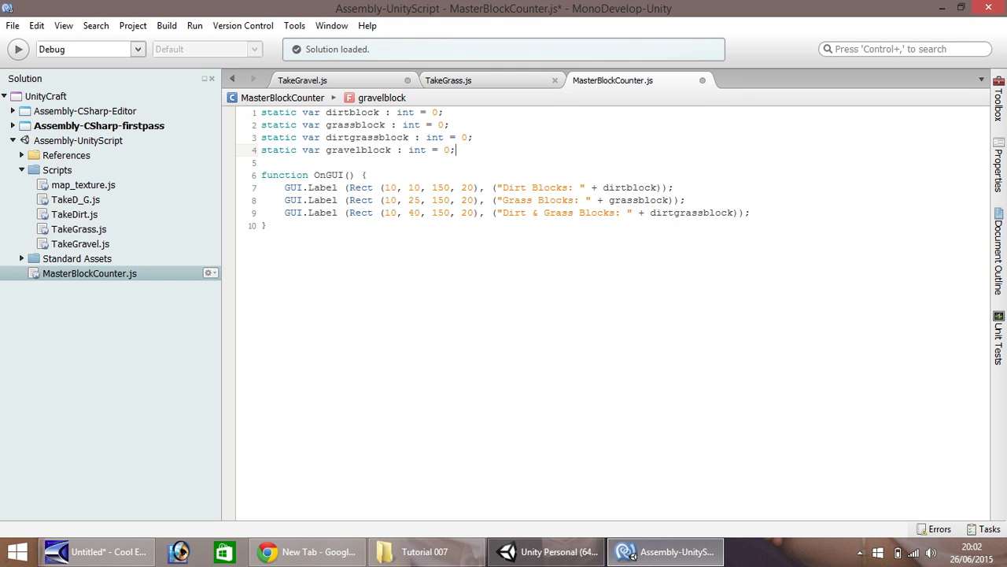
Duplicate the "Dirt & Grass Blocks" GUI.Label line onto a new line at the end of the OnGUI function.
left_click(777, 214)
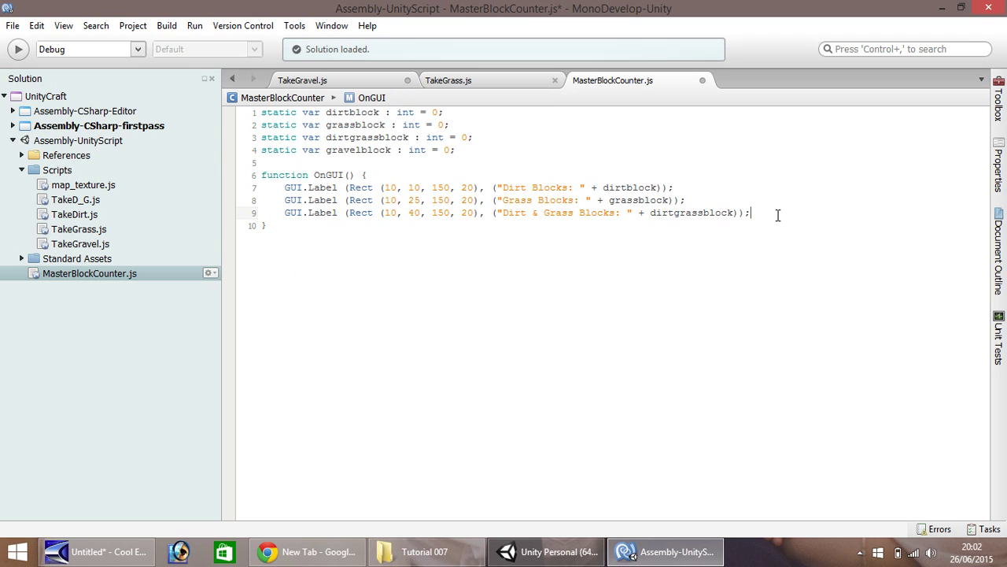
key("Return")
left_click_drag(286, 218, 753, 214)
key("ctrl+c")
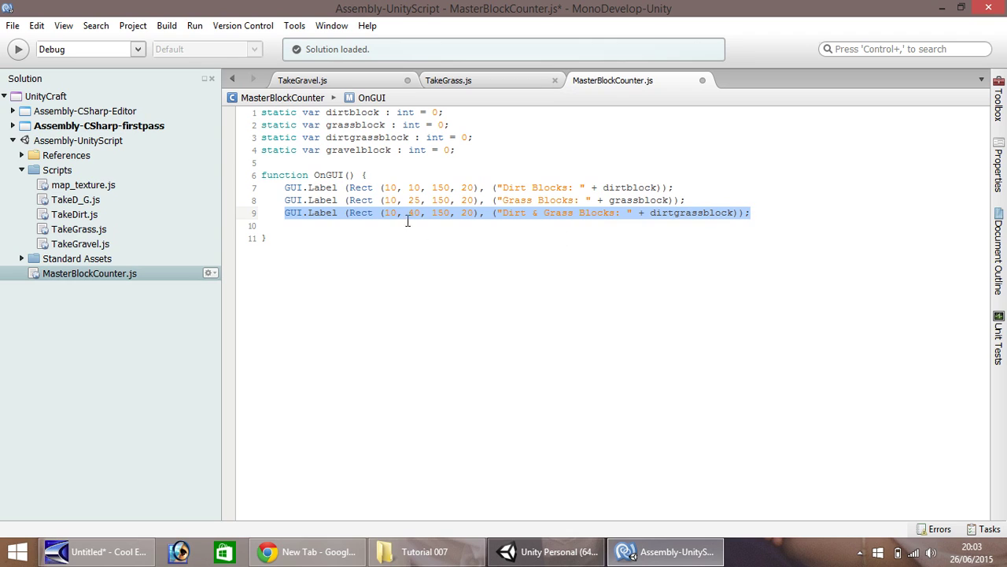
left_click(342, 227)
key("ctrl+v")
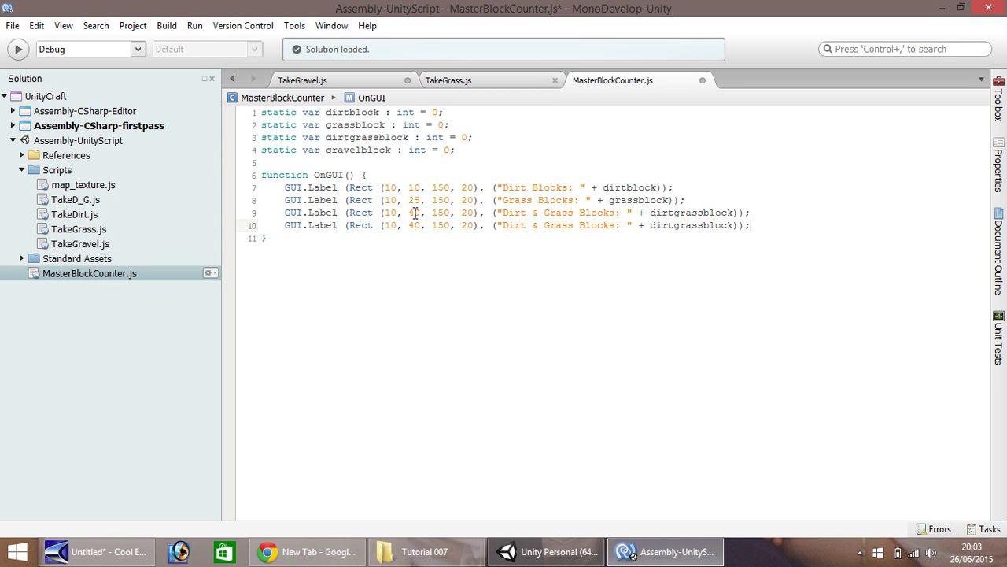
Change the duplicated label's vertical position to 55, its text to "Gravel Blocks: " and its variable to gravelblock.
left_click_drag(409, 227, 421, 226)
type("55")
left_click_drag(503, 227, 575, 226)
type("Gravel")
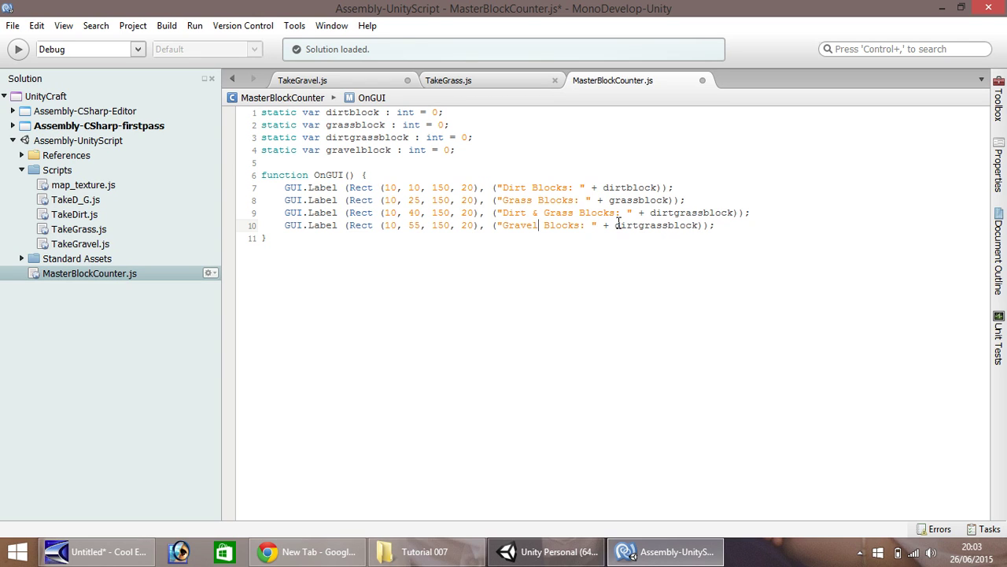
left_click_drag(615, 225, 669, 227)
type("gravel")
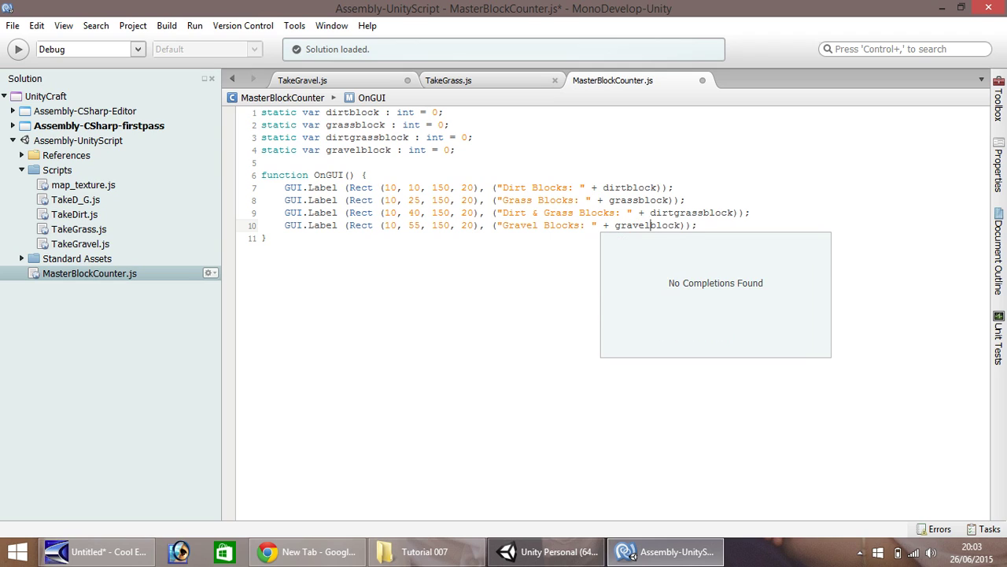
left_click(483, 237)
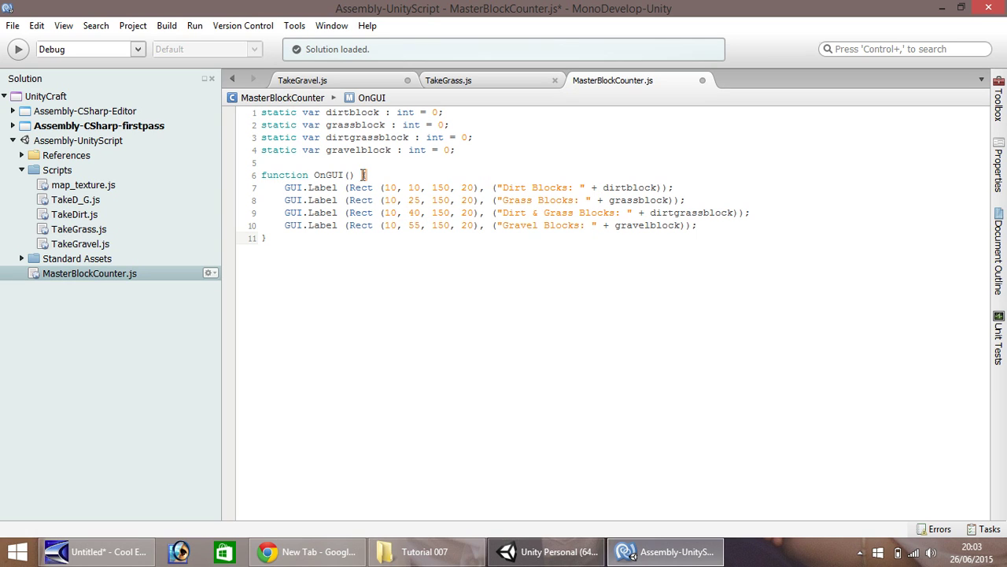
In TakeGravel.js, replace both grassblock references in the counter line with gravelblock.
left_click(362, 82)
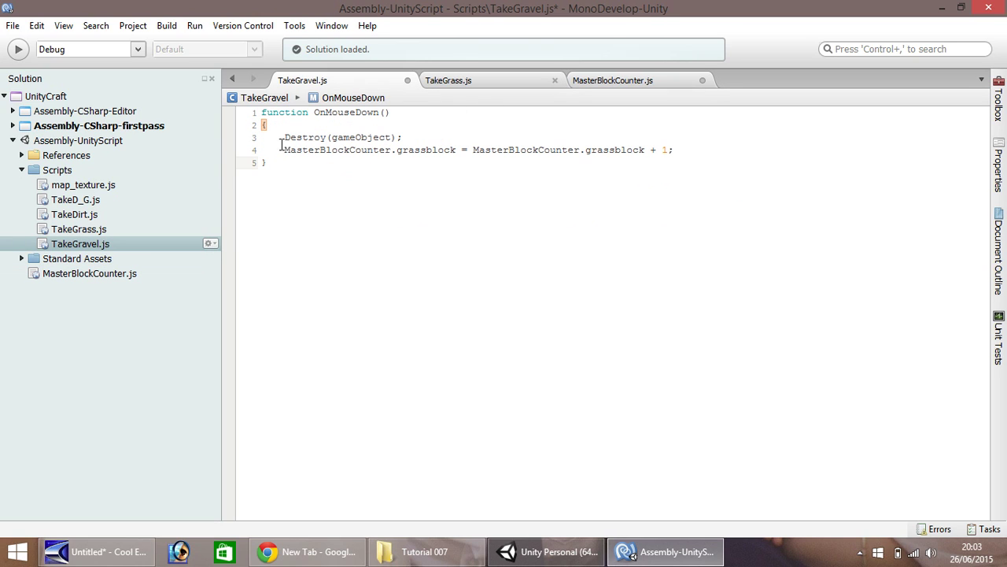
left_click_drag(396, 149, 428, 154)
type("gravel")
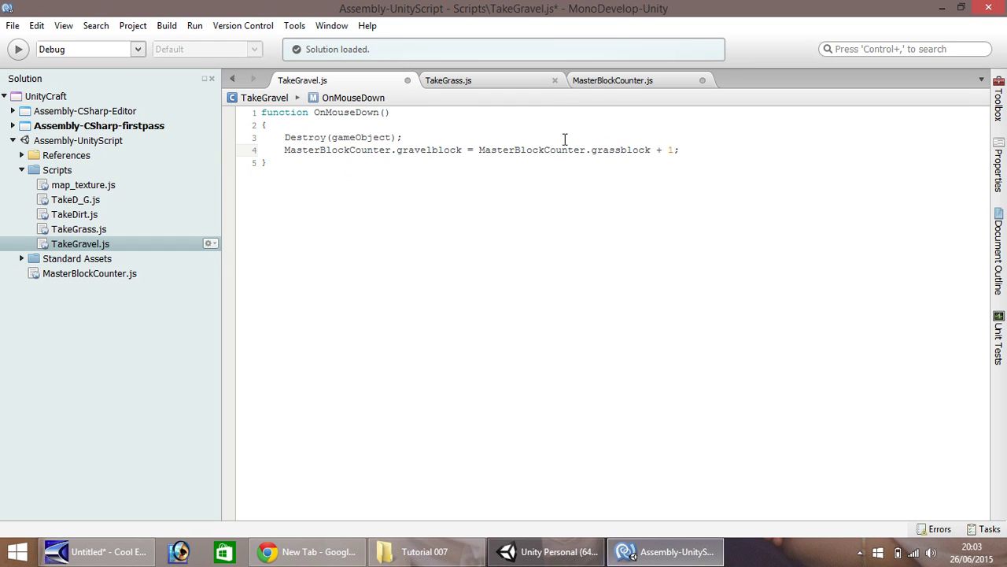
left_click_drag(592, 150, 624, 155)
type("gravel")
Check the scene's block groups in Unity and return to MasterBlockCounter.js in MonoDevelop.
left_click(519, 553)
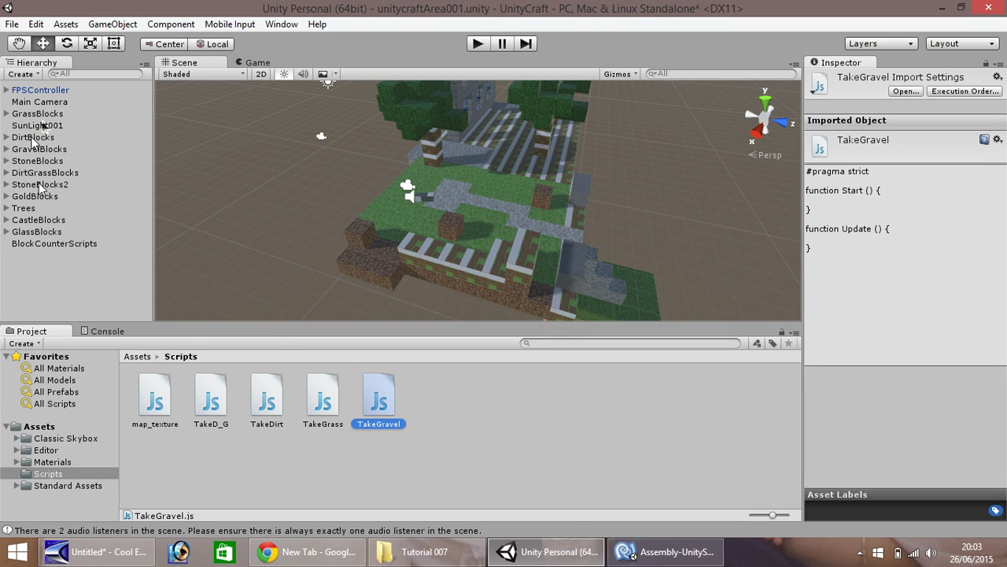
left_click(665, 552)
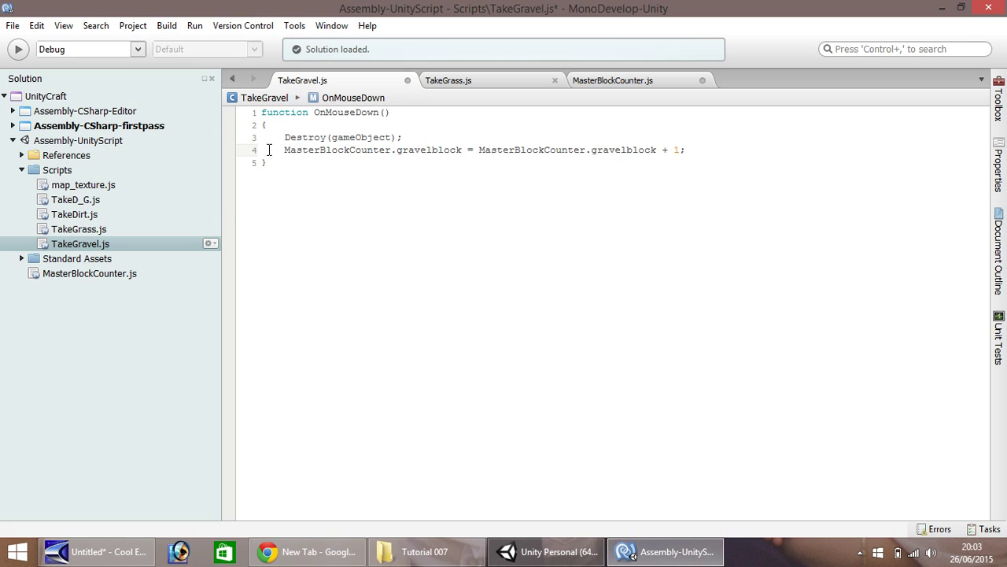
left_click(598, 82)
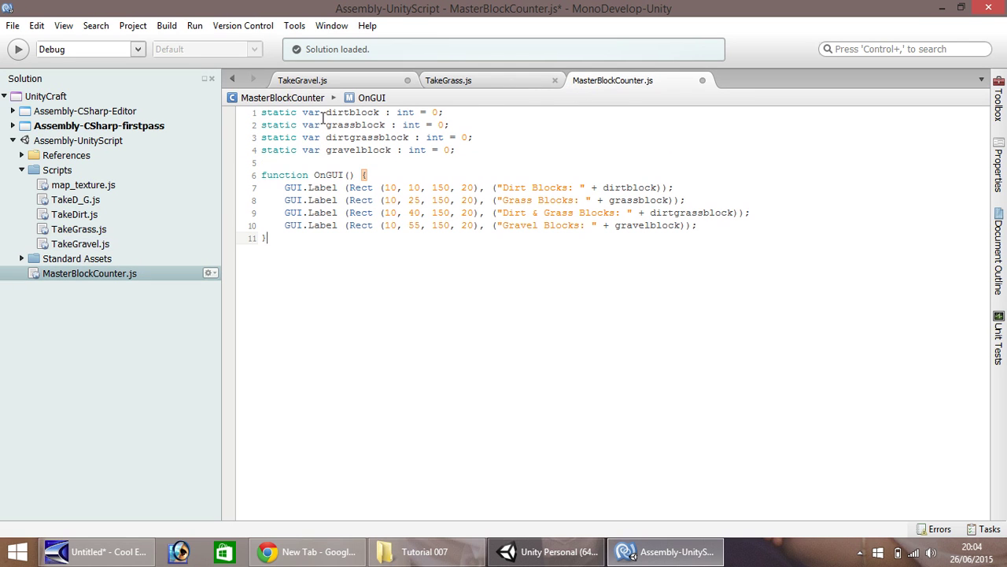
Return to TakeGravel.js in MonoDevelop and save the script.
left_click(295, 160)
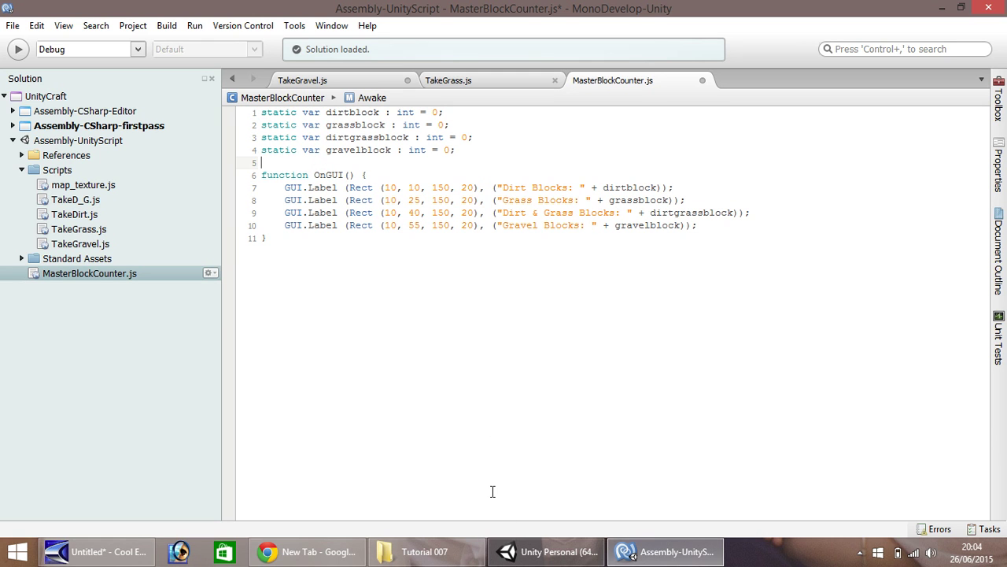
left_click(551, 545)
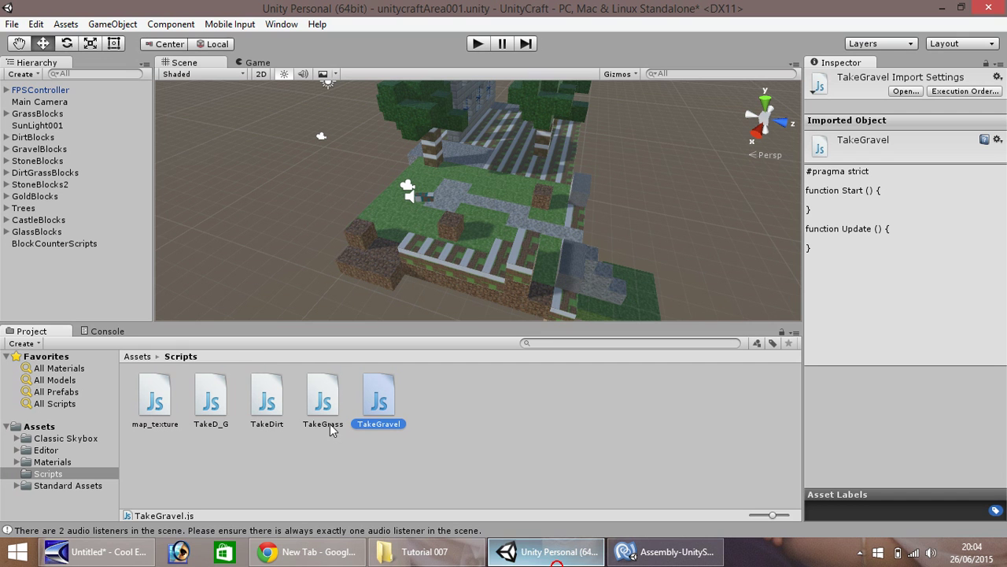
left_click(634, 552)
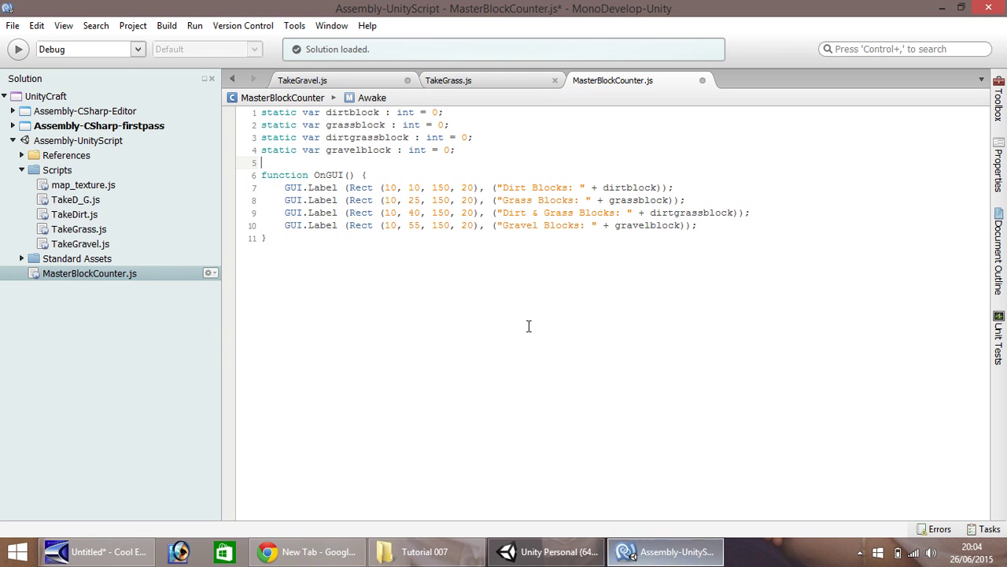
left_click(334, 83)
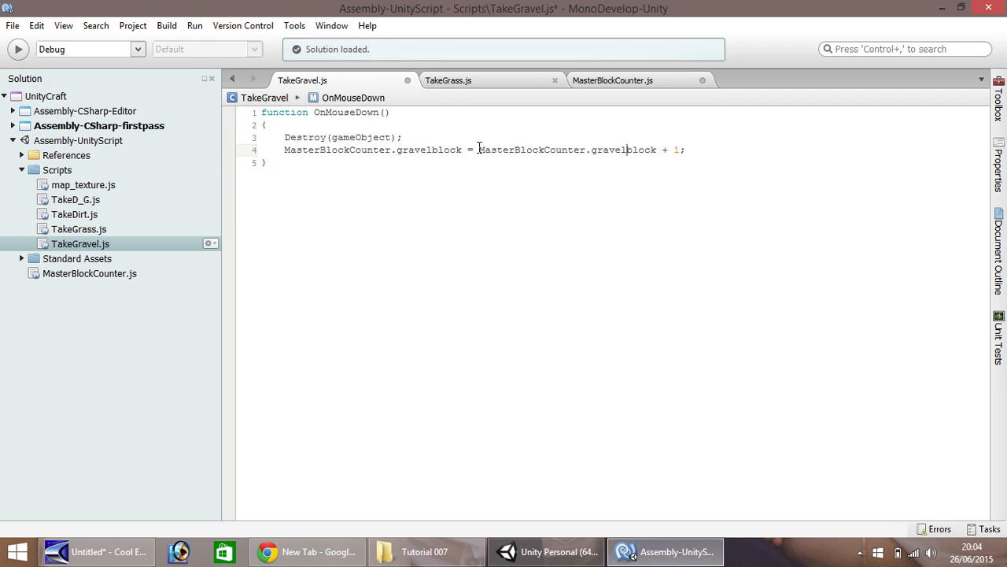
left_click(407, 138)
key("ctrl+s")
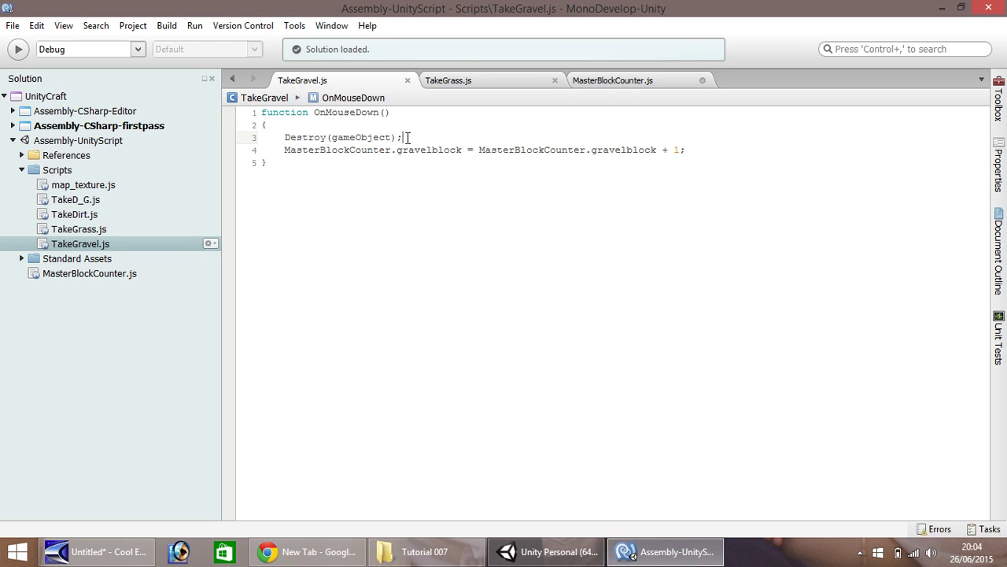
In Unity, attach the Take Gravel script to all blocks in the GravelBlocks group, GravelSolid001 through GravelSolid023, and collapse the group.
left_click(532, 562)
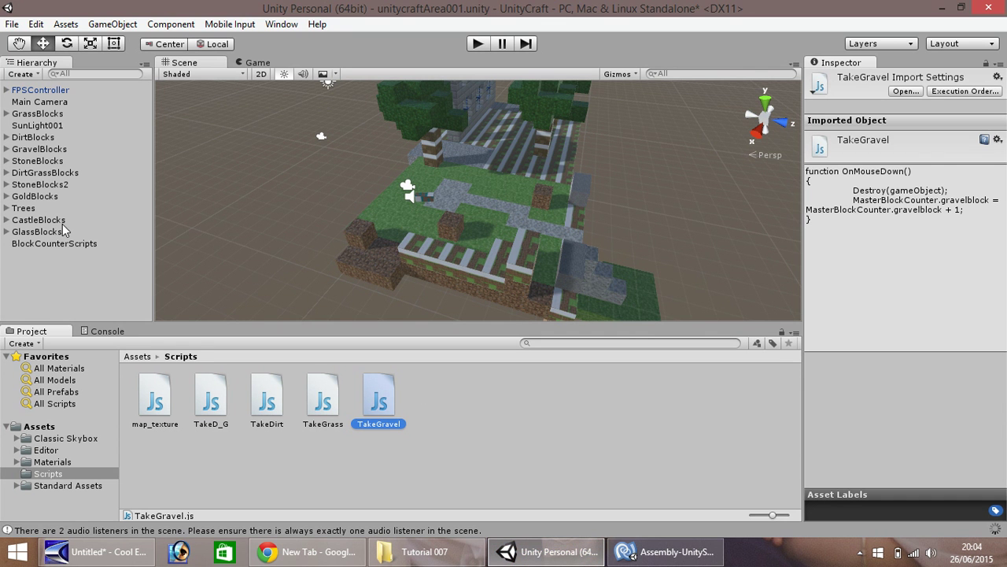
left_click(6, 149)
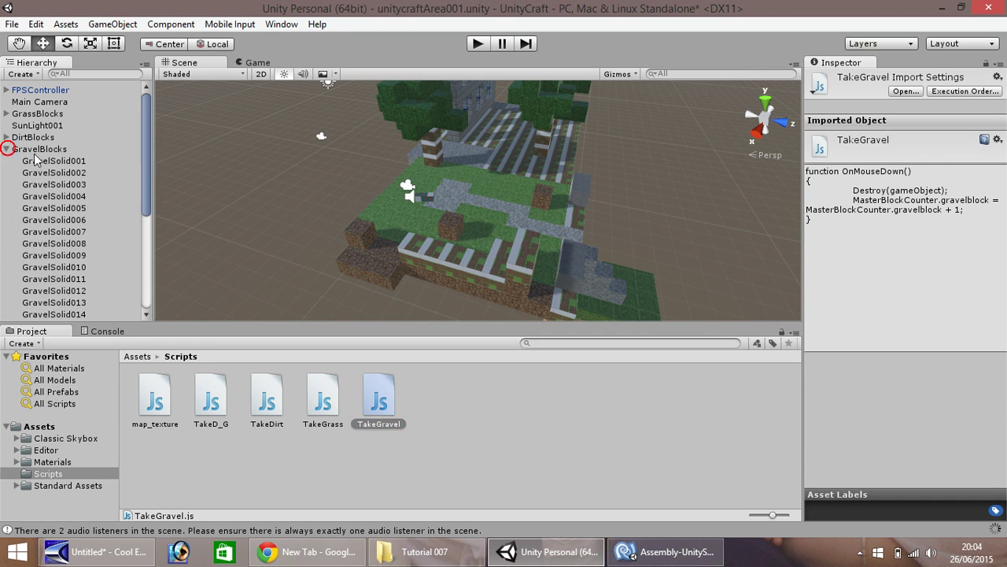
left_click(57, 162)
left_click_drag(147, 139, 154, 243)
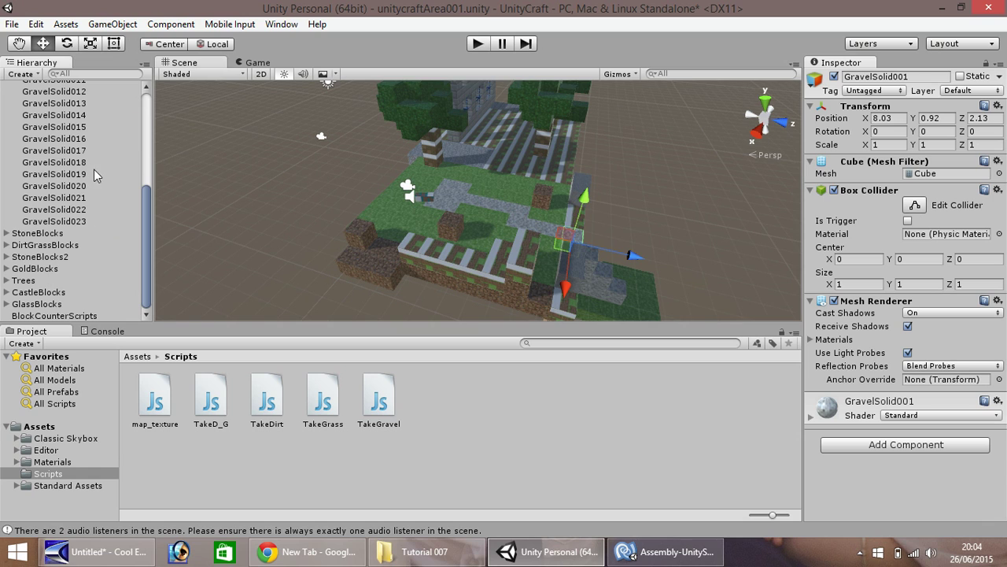
left_click(65, 221, "shift")
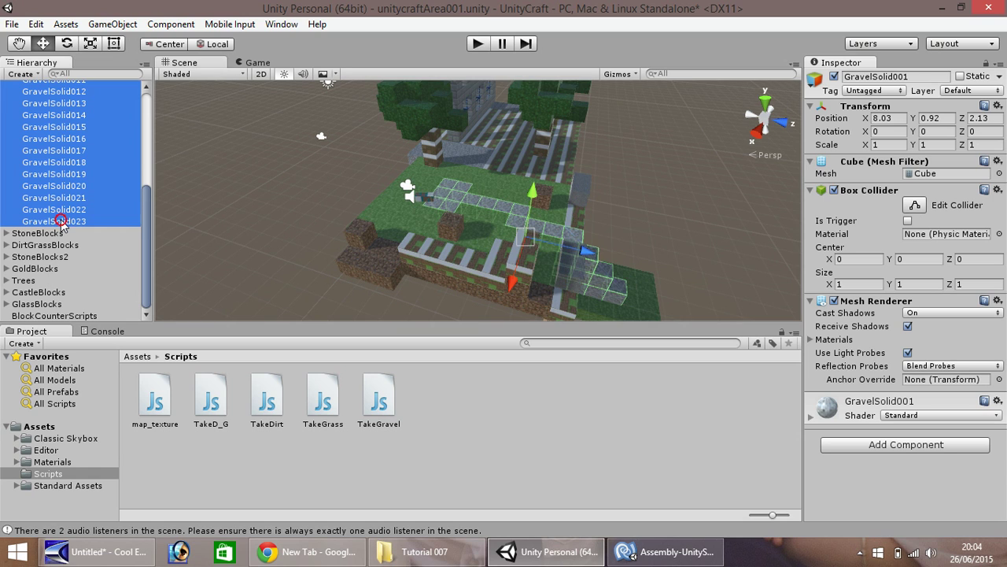
left_click(895, 447)
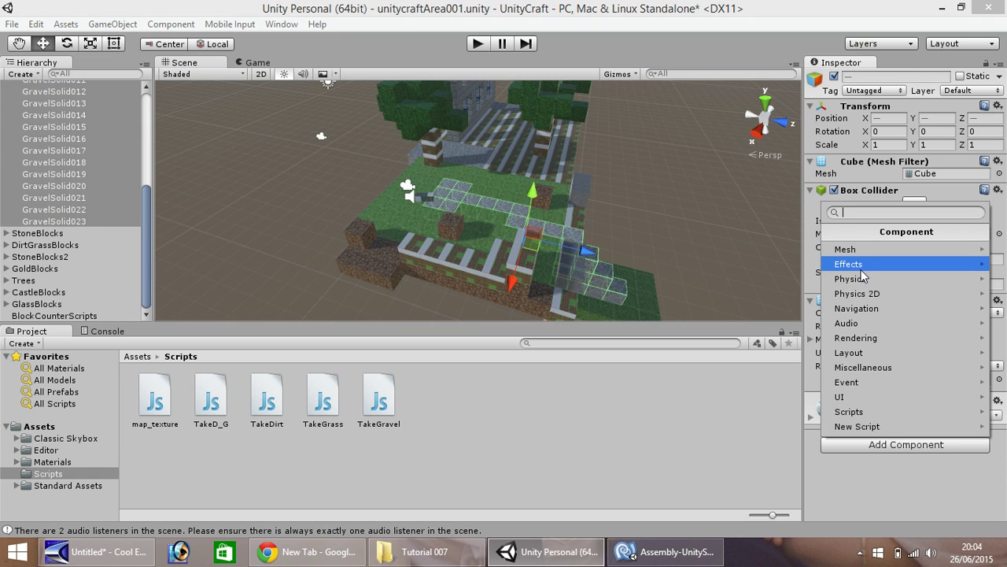
left_click(862, 412)
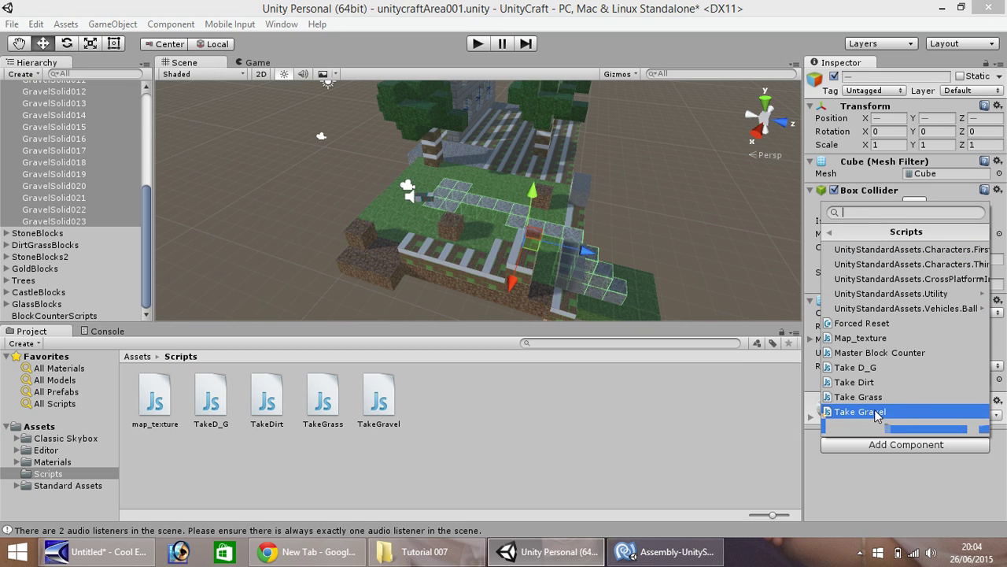
left_click(873, 410)
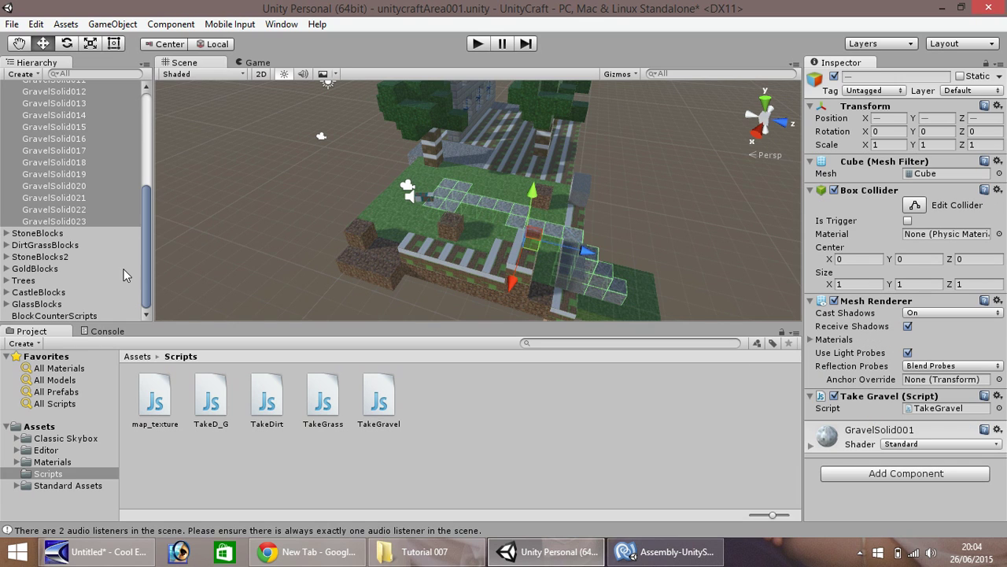
left_click_drag(143, 264, 138, 154)
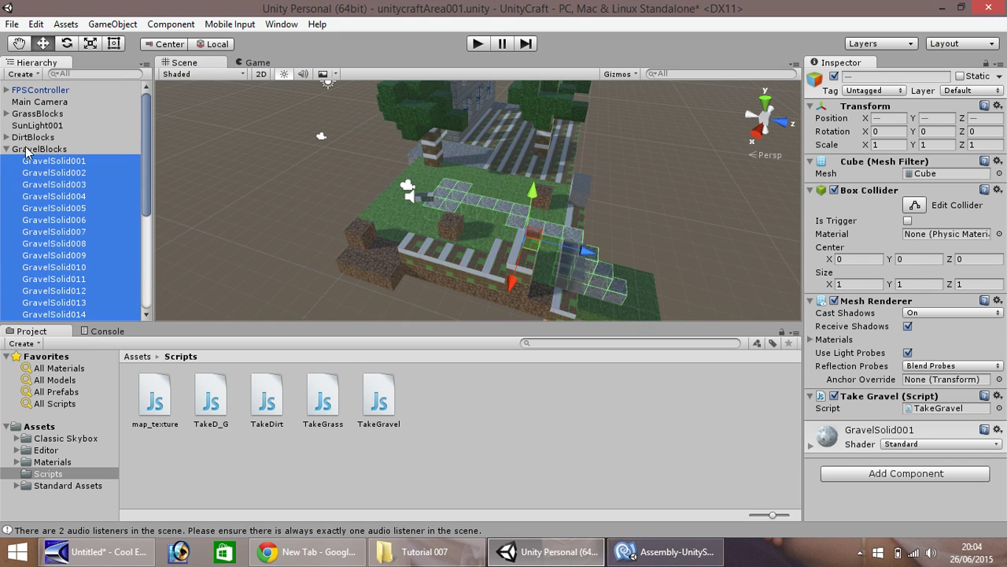
left_click(6, 149)
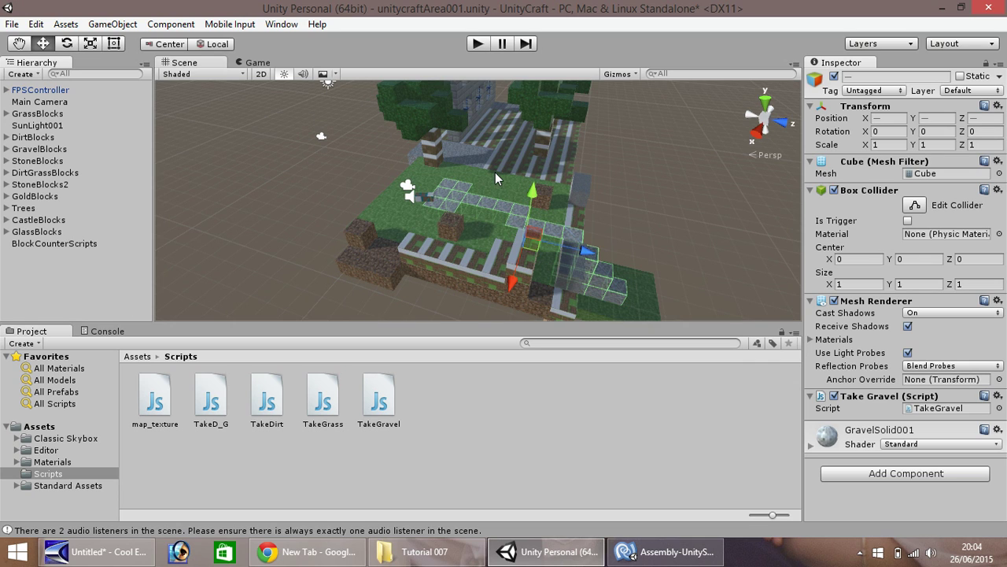
Play-test the scene briefly to check the on-screen block counters, stop the game and collapse the GravelBlocks group.
left_click(481, 43)
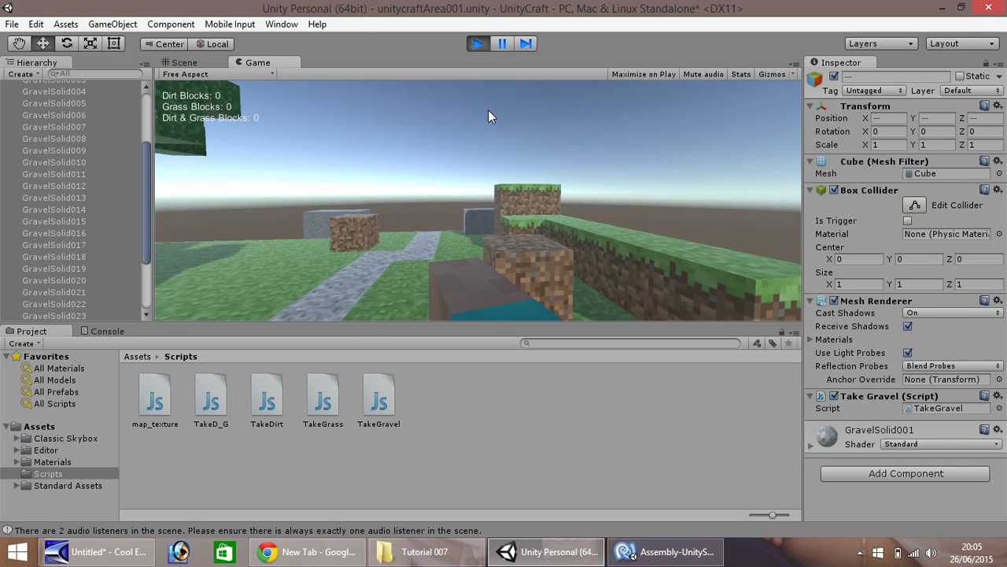
key("w")
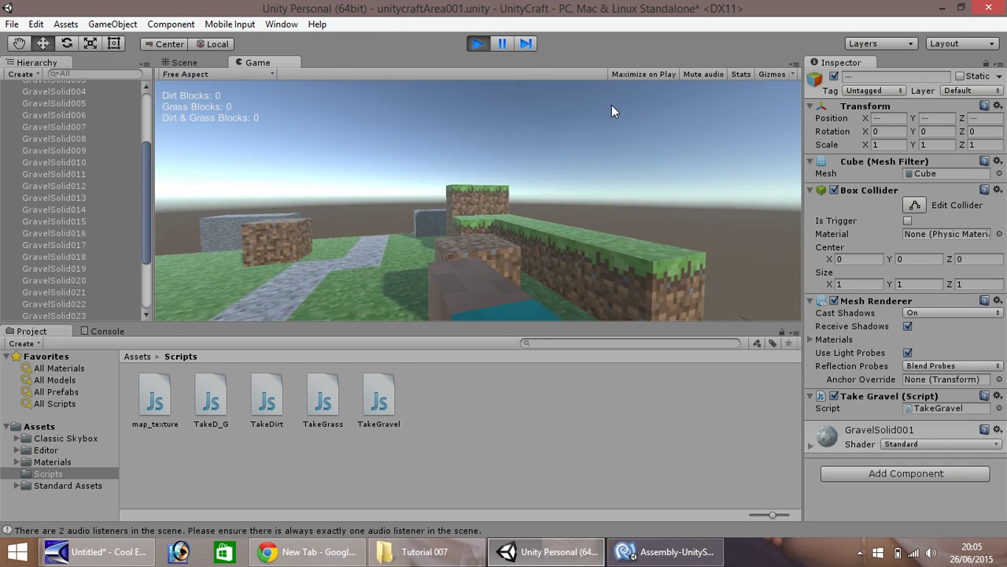
key("s")
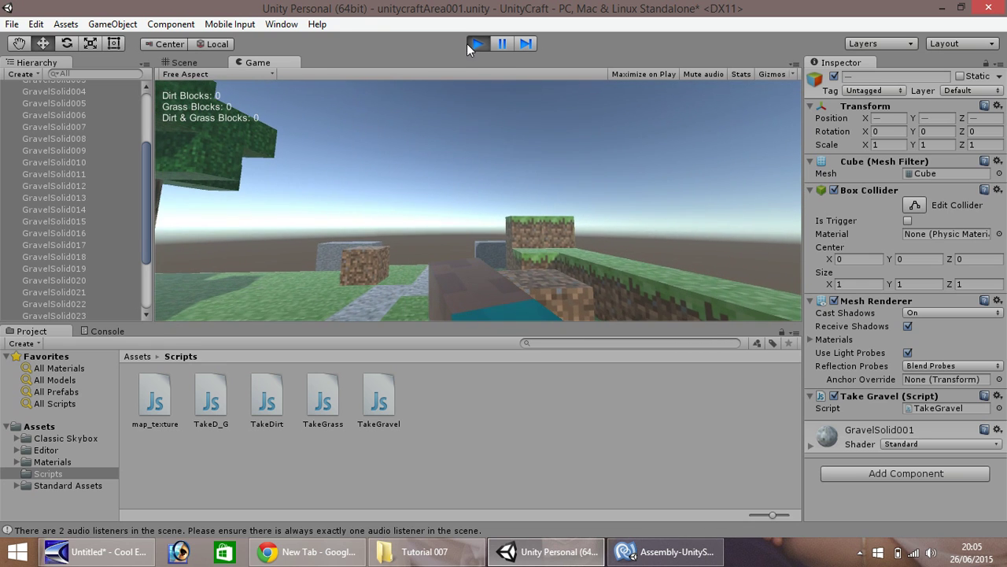
left_click(475, 43)
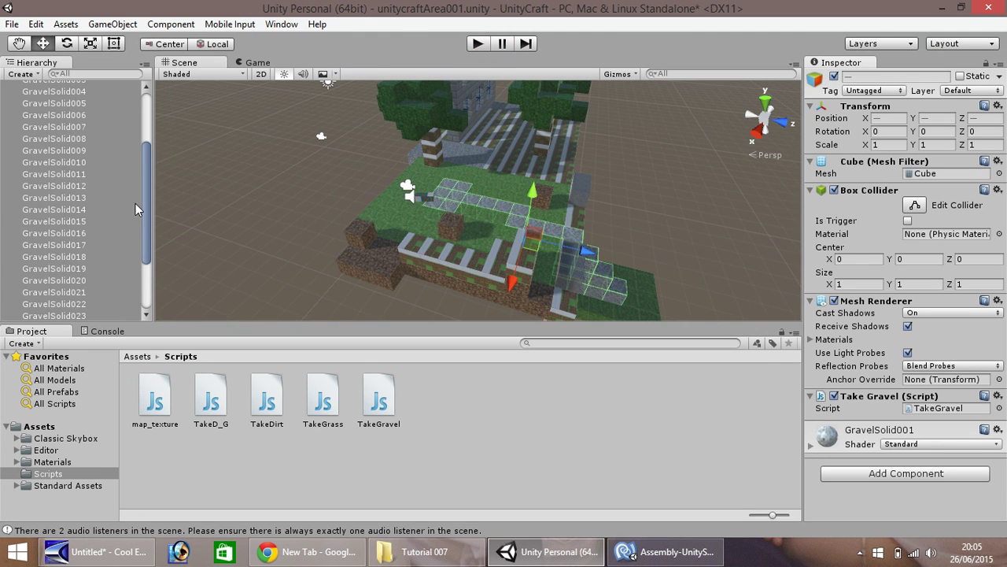
scroll(144, 212, "up", 5)
left_click(6, 149)
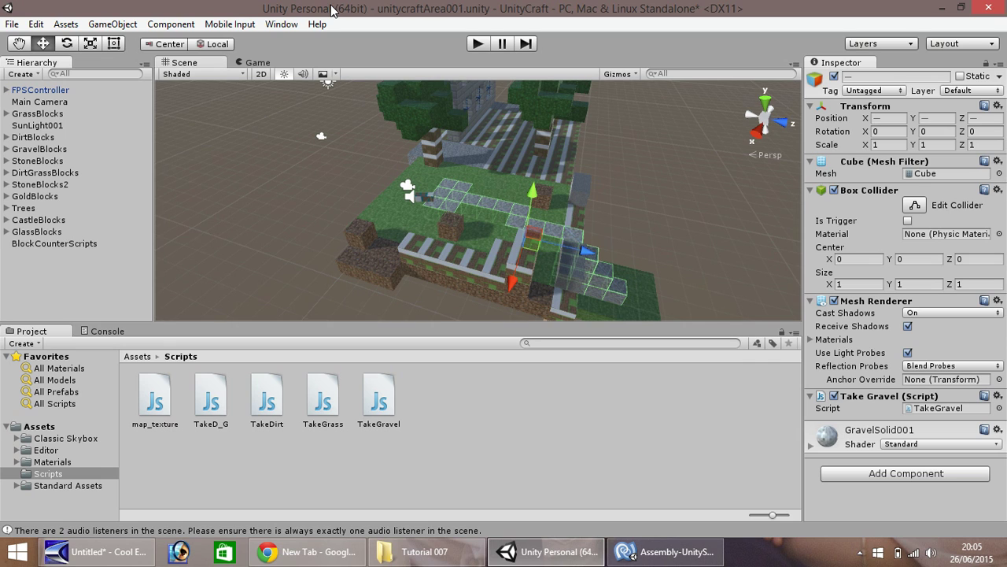
Search the Asset Store for "classic skybox", view the free Classic Skybox package's page and close the store.
key("ctrl+9")
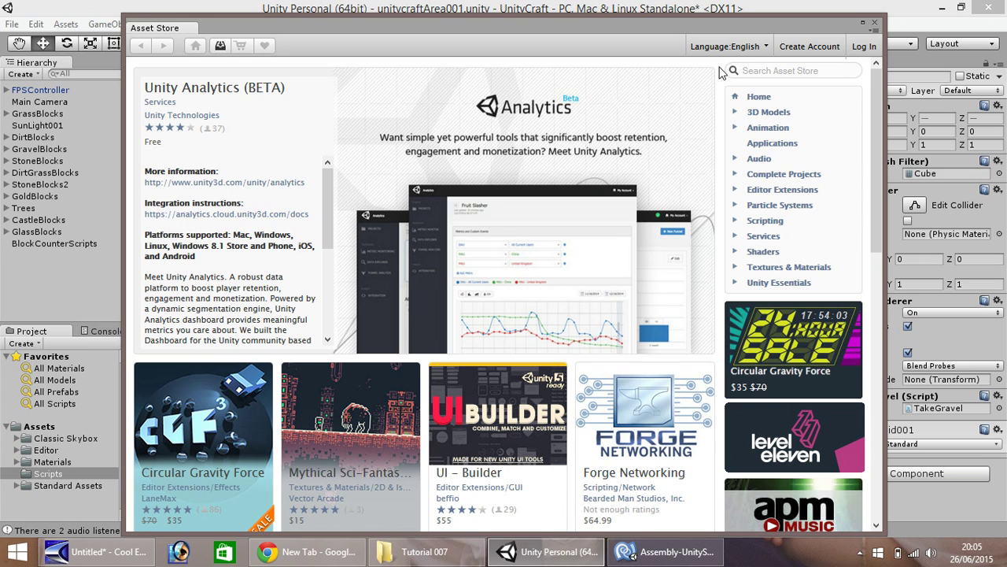
left_click(792, 70)
type("classic skybo")
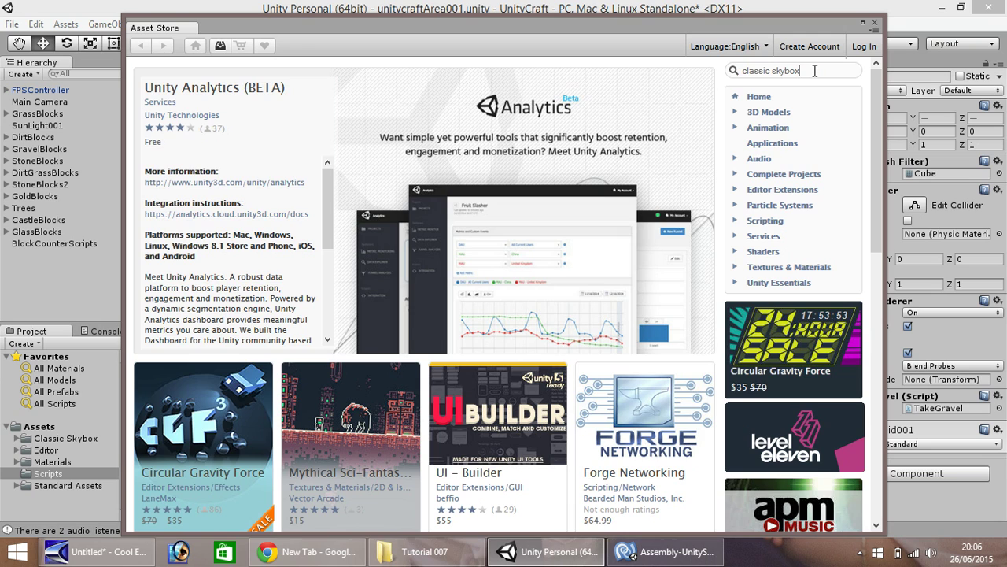
type("x")
key("Return")
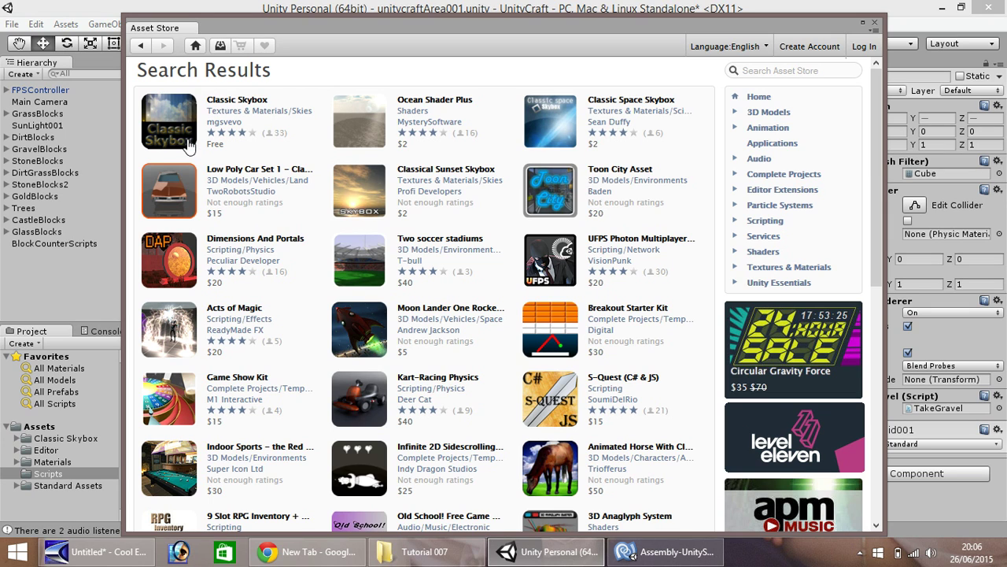
left_click(218, 100)
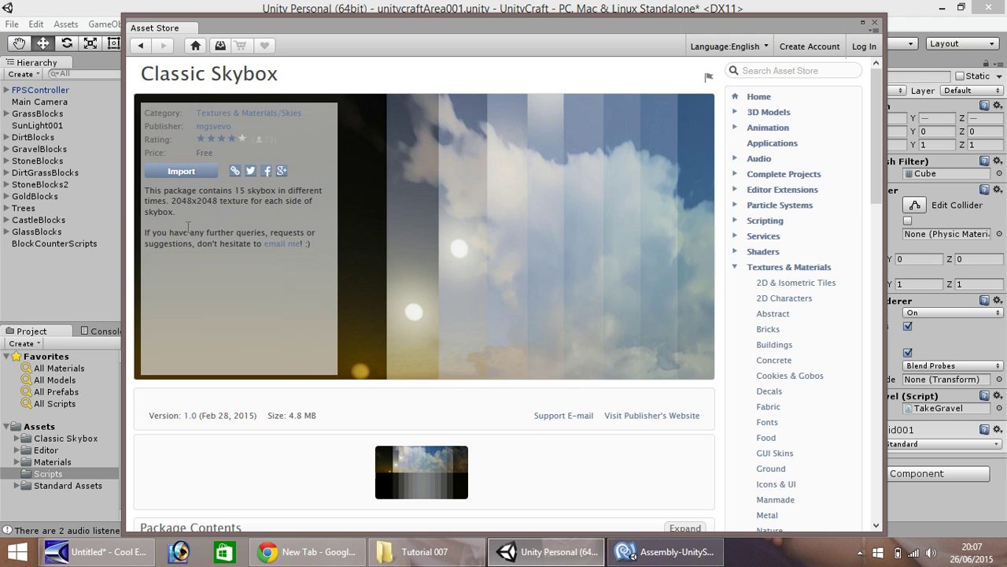
left_click(874, 24)
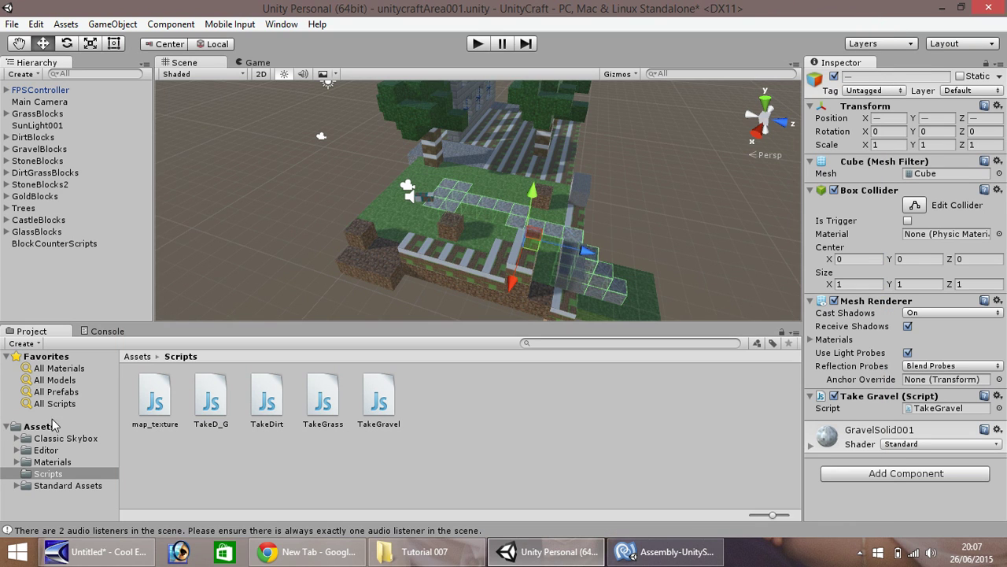
Browse the sky materials in the project's Classic Skybox folder.
left_click(63, 439)
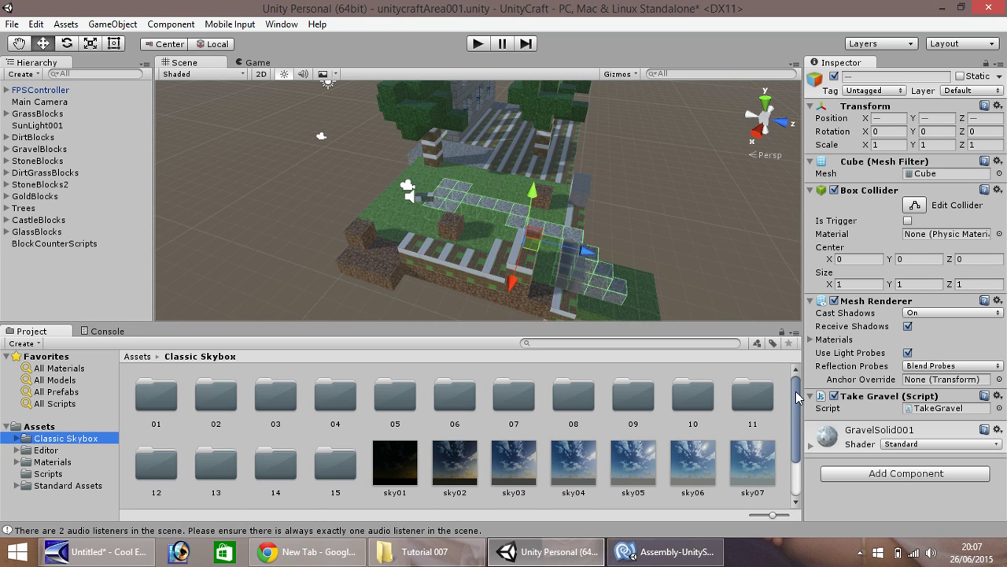
left_click_drag(795, 391, 639, 442)
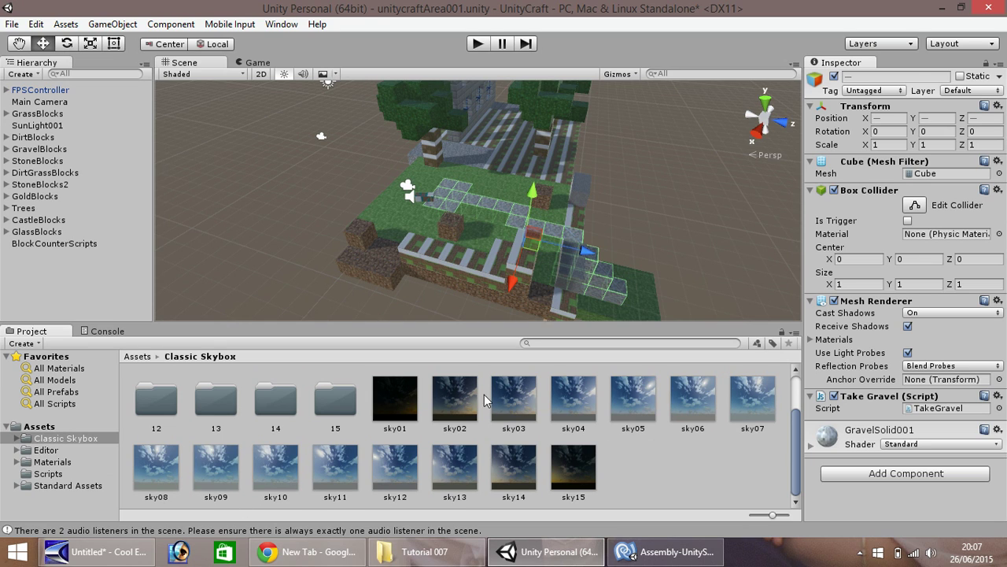
left_click_drag(799, 486, 799, 437)
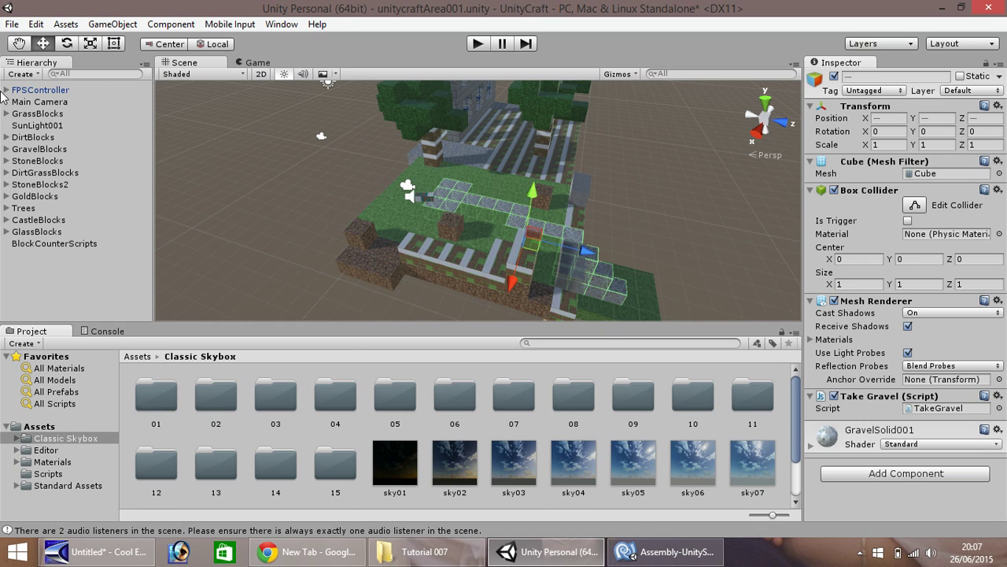
Delete the Main Camera object from the scene.
left_click(39, 102)
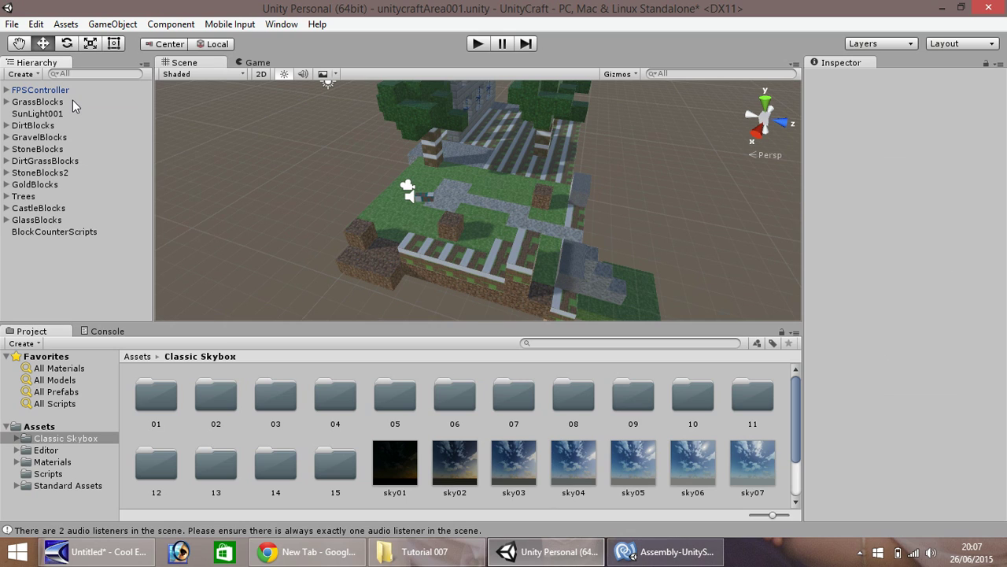
Add a Skybox rendering component to FirstPersonCharacter under FPSController and assign the sky07 material as its custom skybox.
left_click(6, 89)
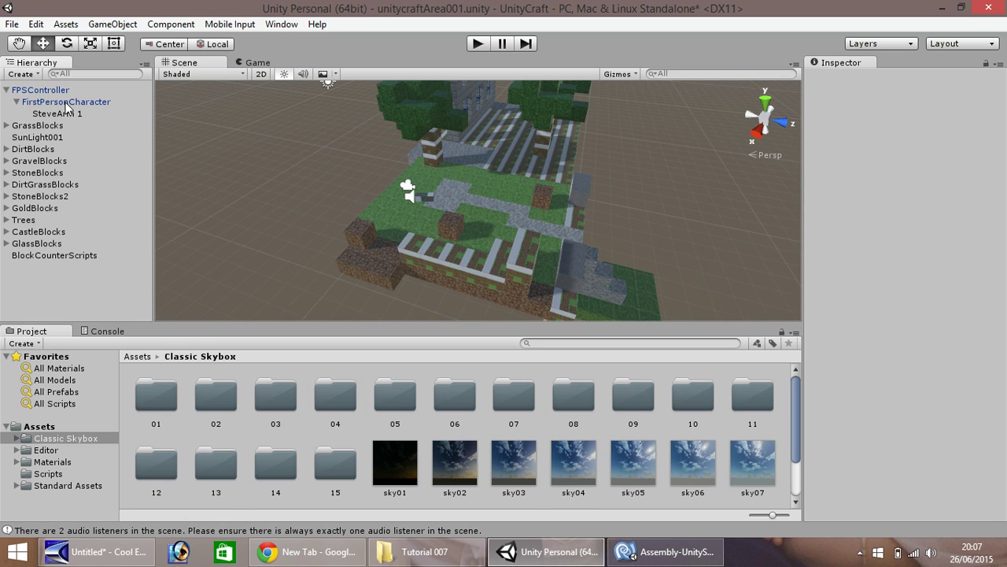
left_click(66, 102)
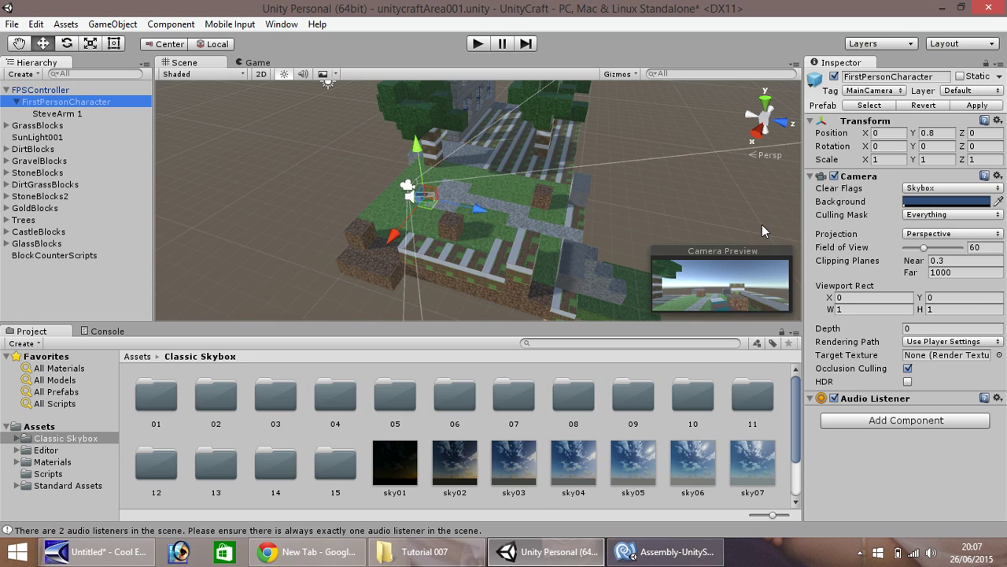
left_click(910, 420)
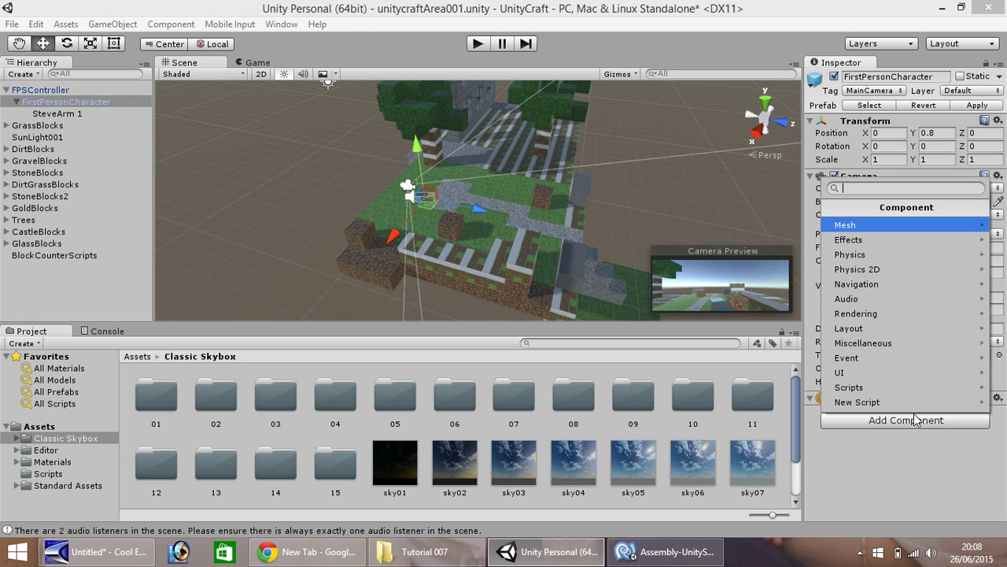
left_click(863, 314)
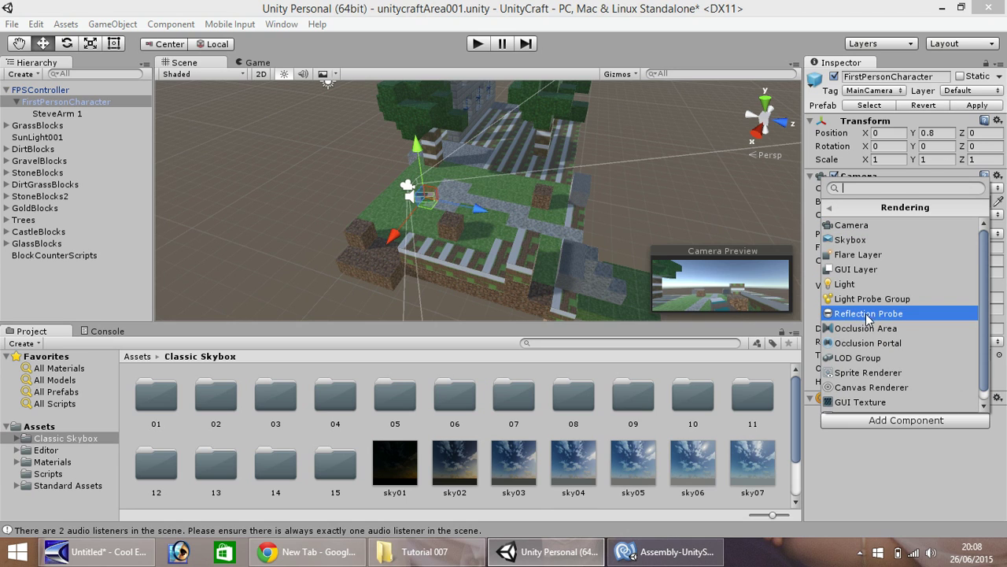
left_click(866, 247)
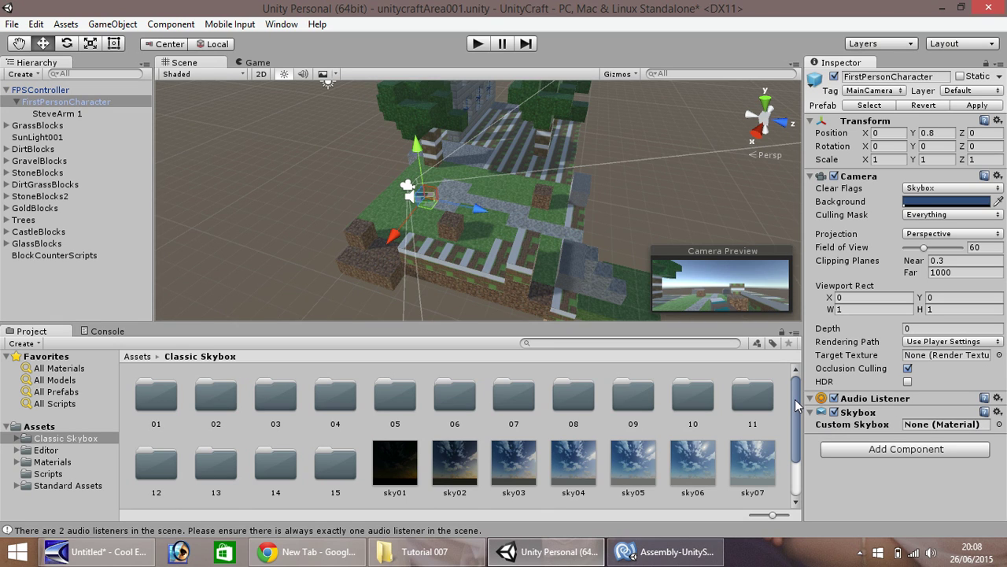
left_click_drag(797, 398, 799, 435)
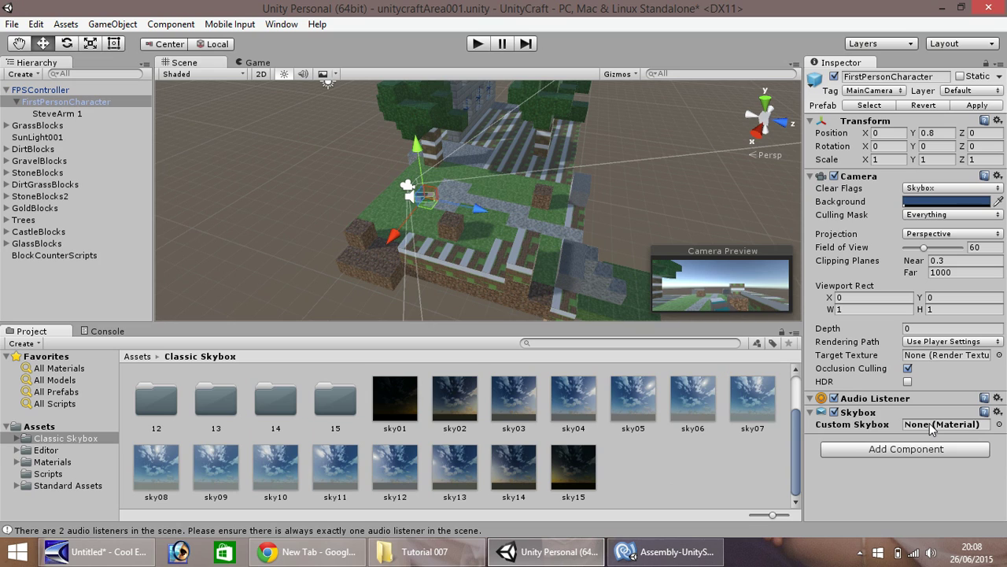
left_click_drag(752, 395, 938, 428)
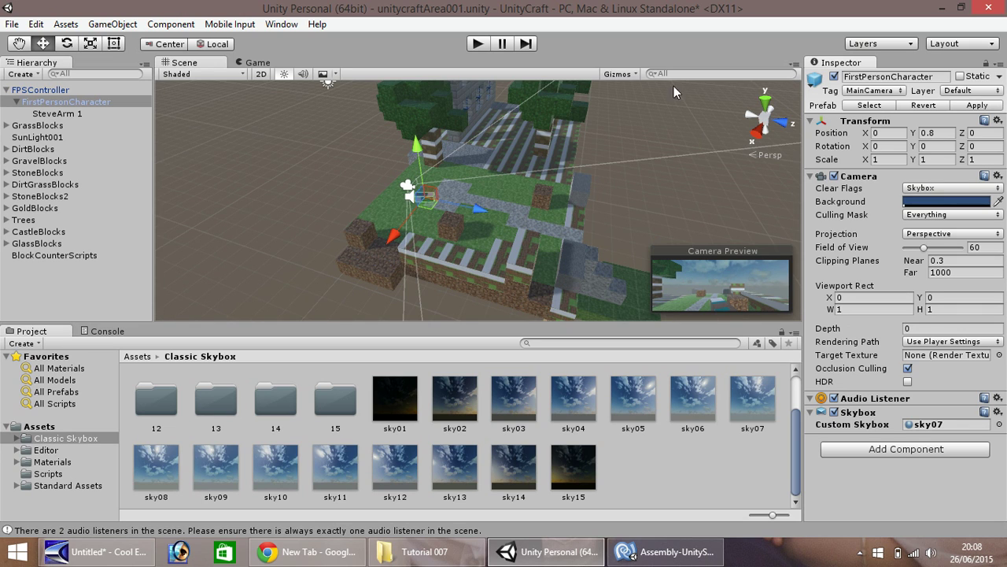
Play-test the game, walking and looking around to check the new sky, and stop the playback.
left_click(479, 44)
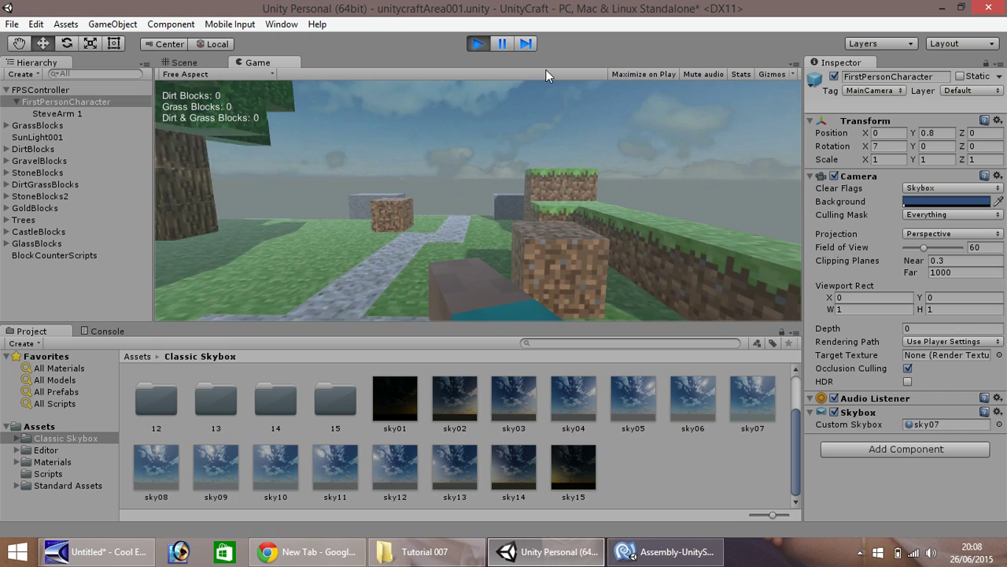
key("w")
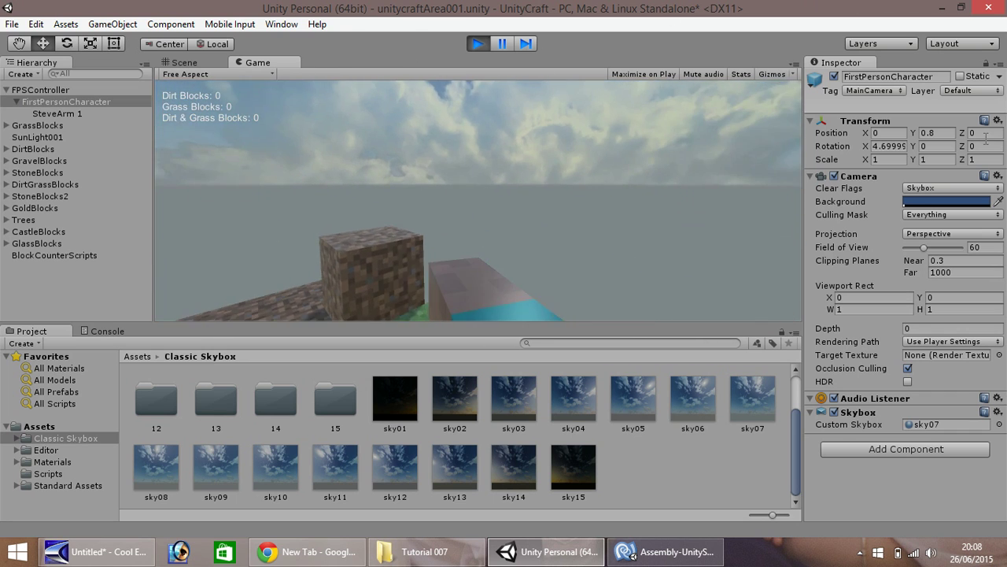
key("w")
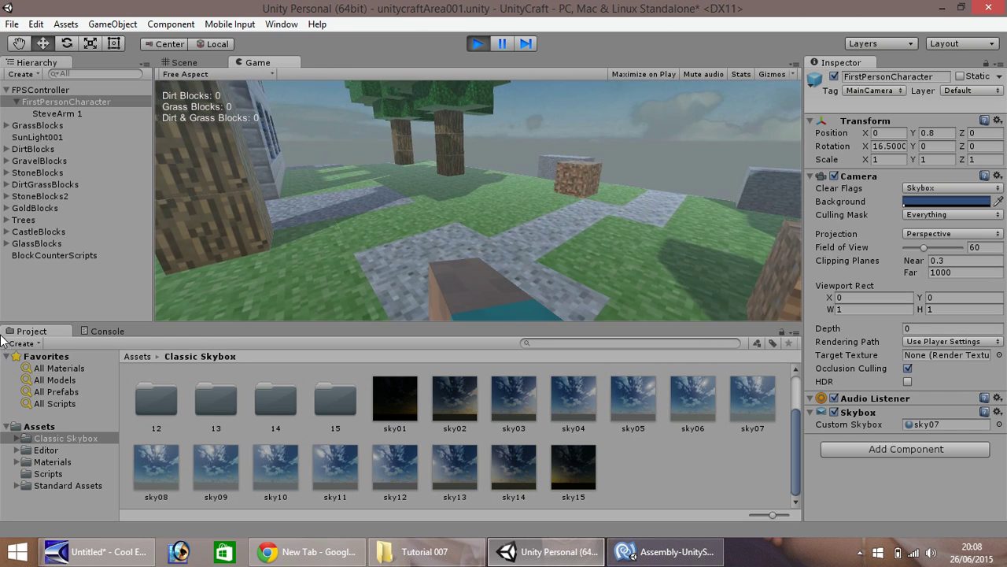
key("s")
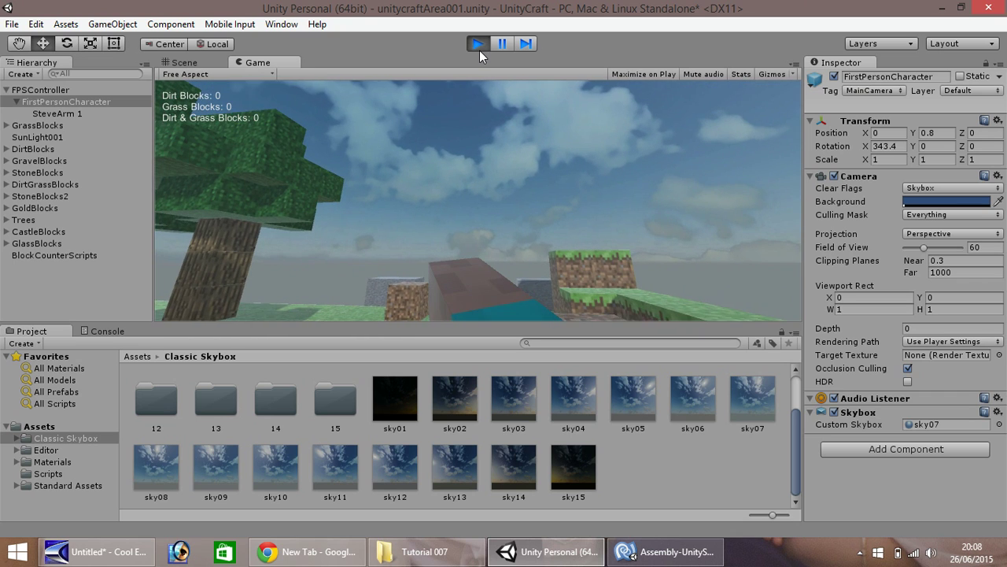
left_click(479, 45)
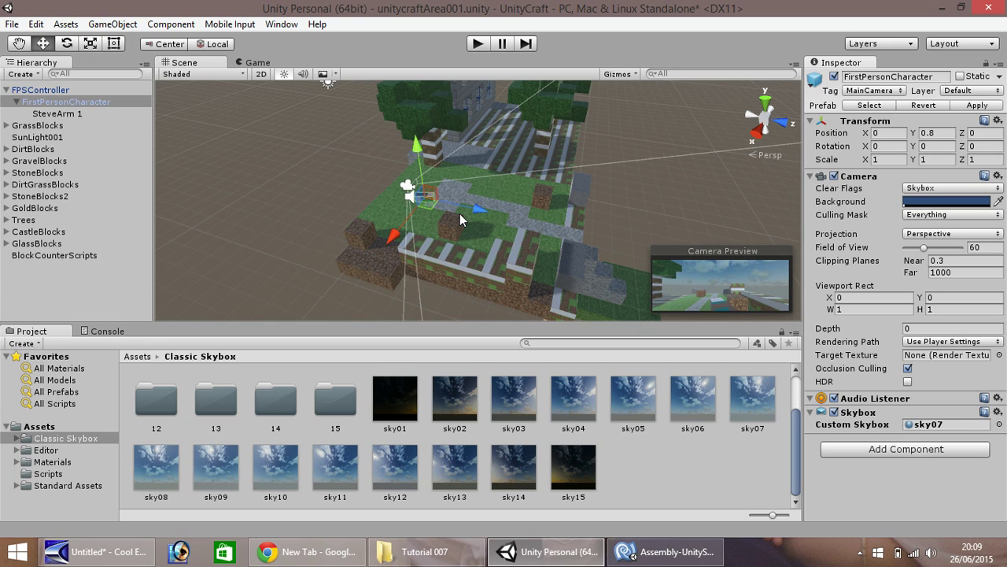
Reposition SunLight001 to X 0, Y 22, Z 0.
left_click(6, 90)
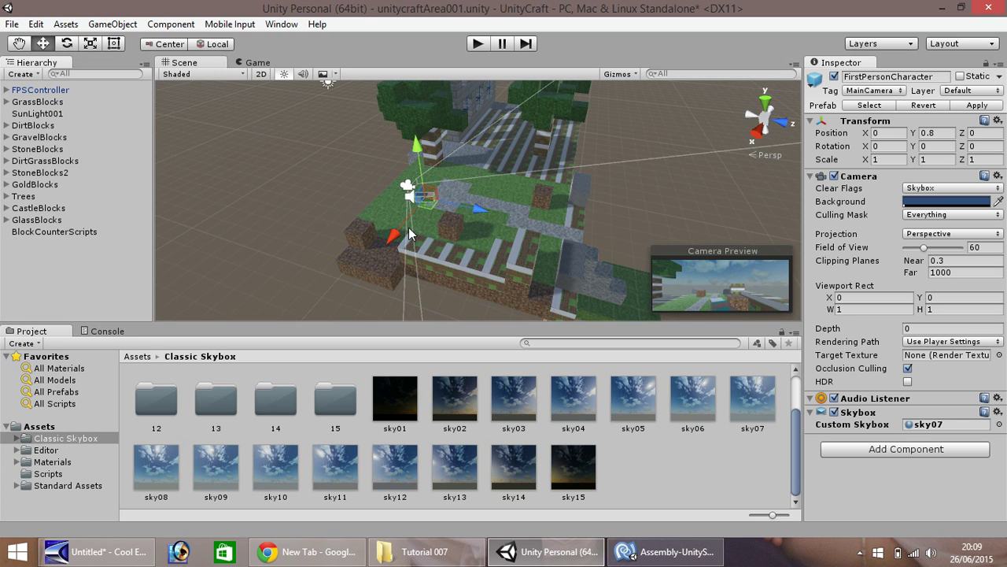
left_click(19, 45)
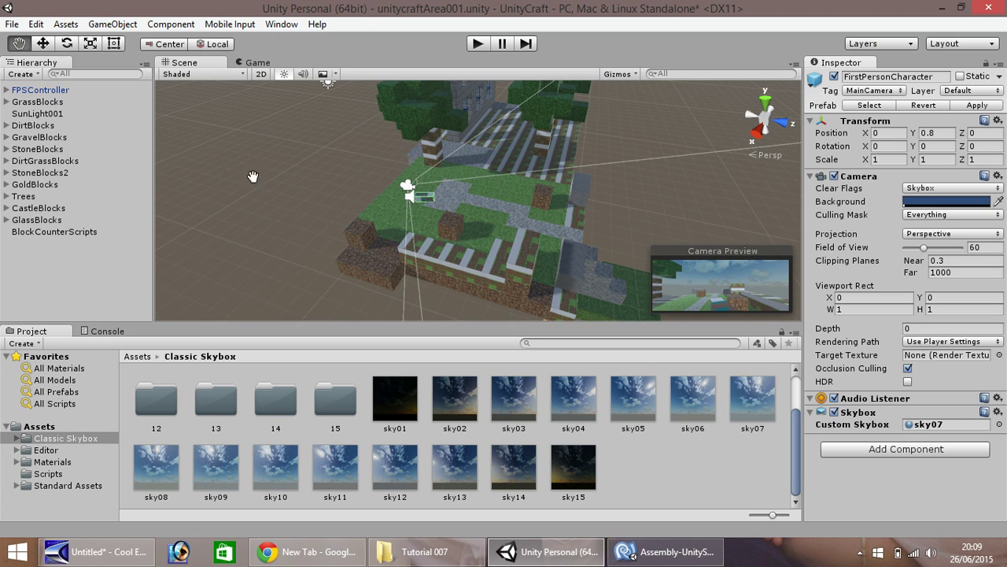
left_click_drag(253, 177, 405, 240, "alt")
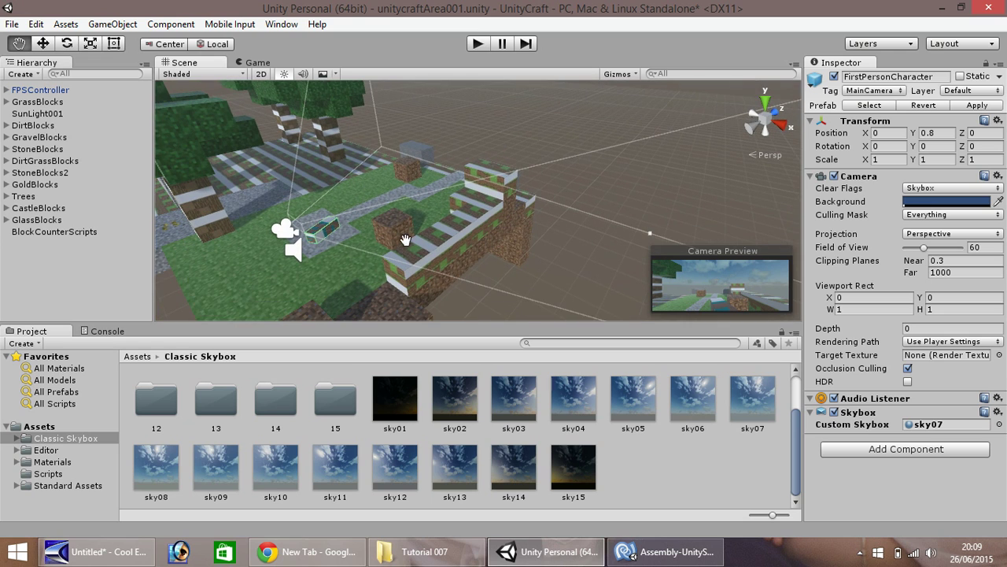
left_click(45, 115)
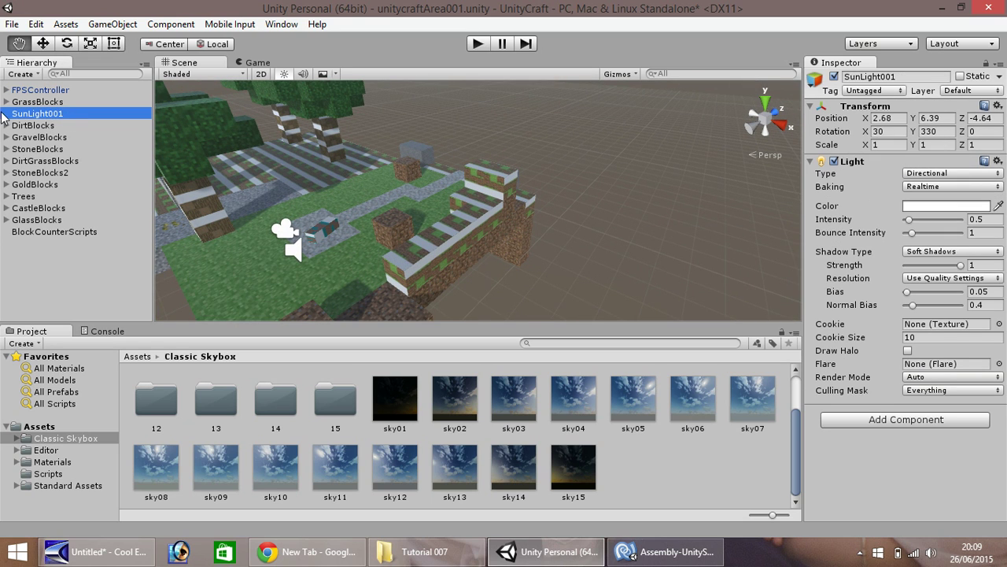
double_click(46, 114)
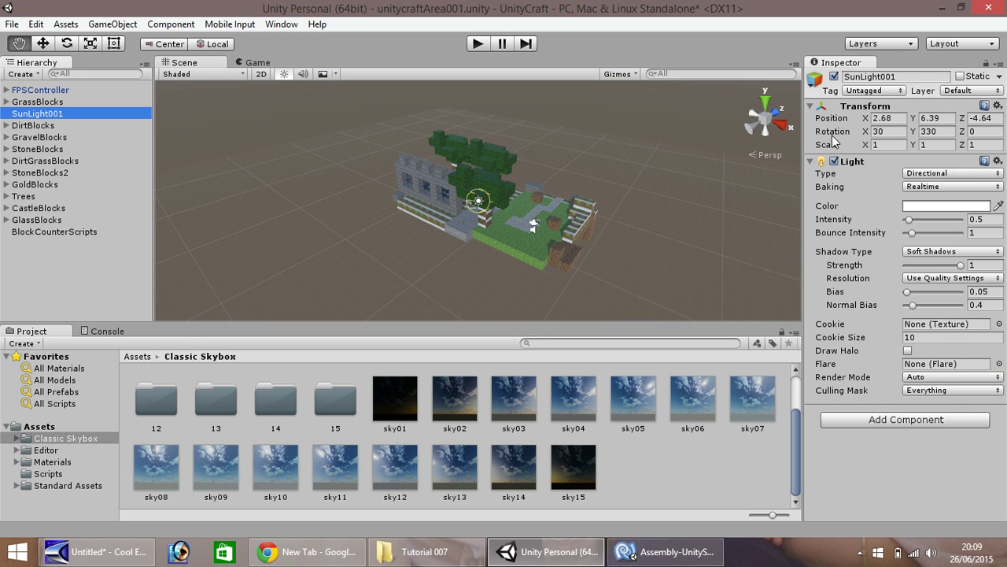
left_click(898, 118)
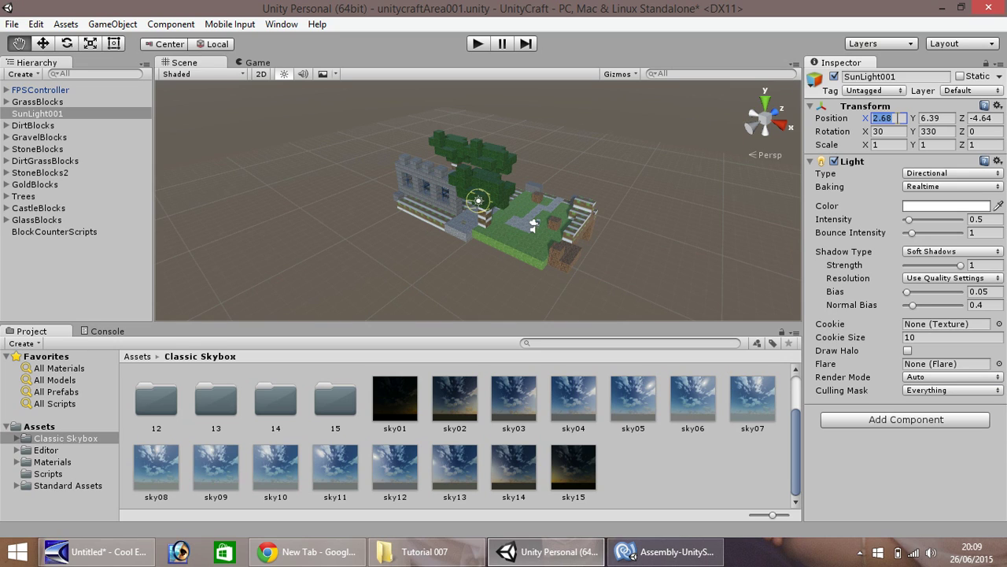
type("0")
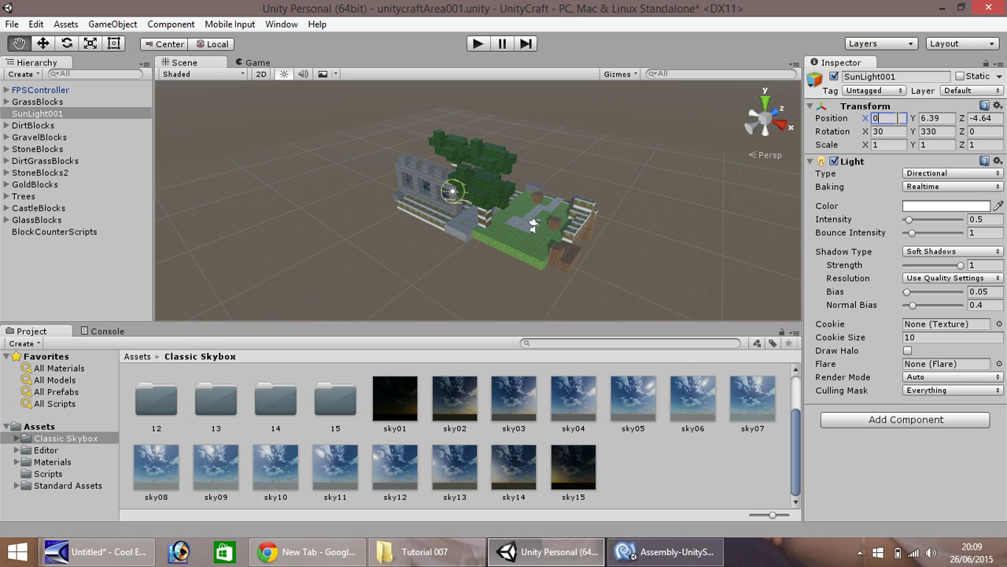
key("Tab")
type("2")
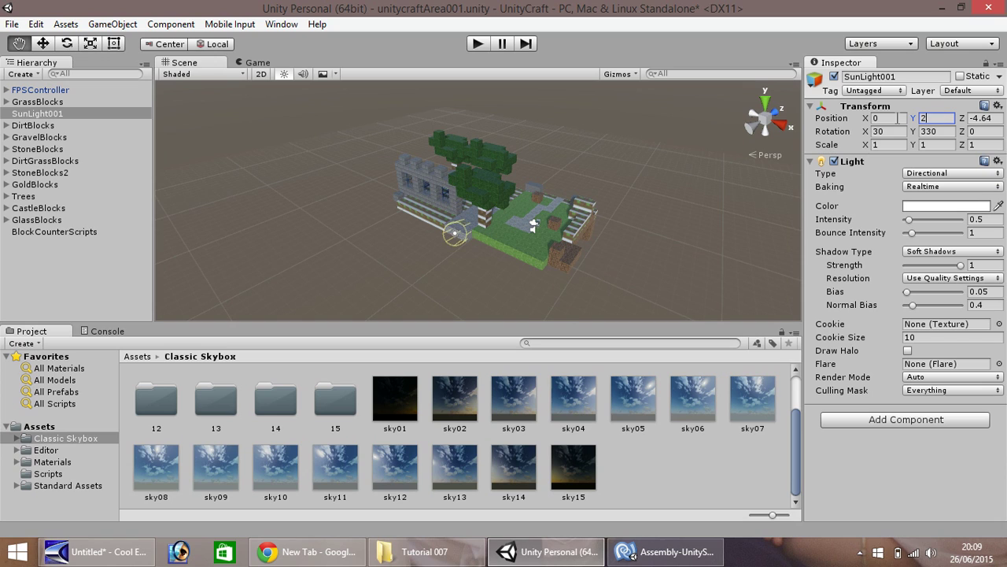
type("2")
double_click(43, 113)
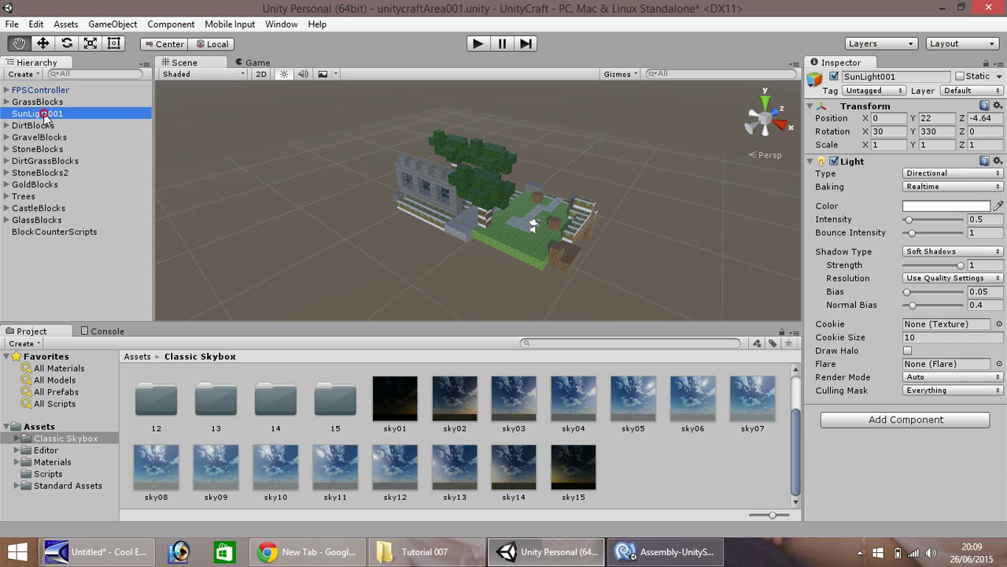
left_click(984, 118)
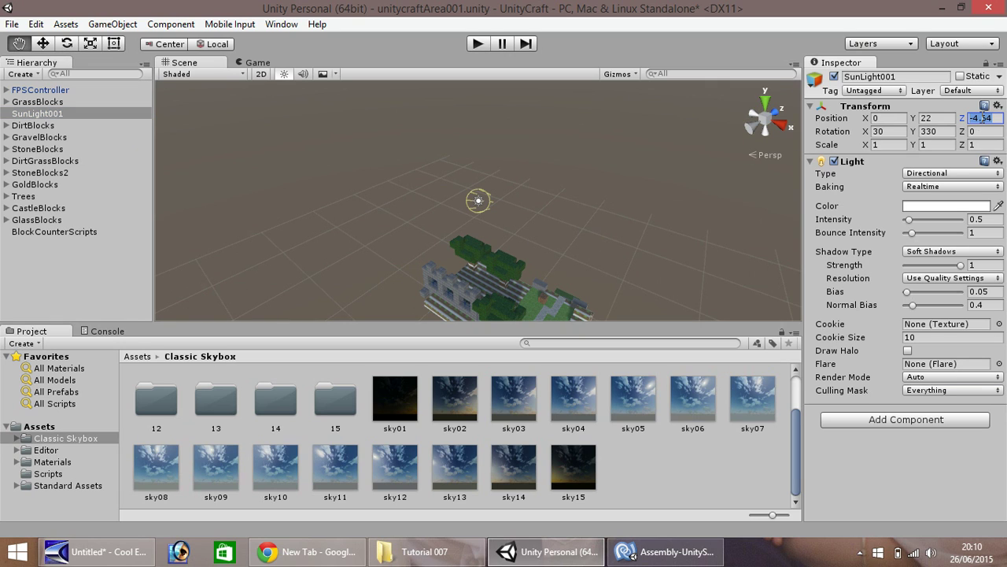
type("0")
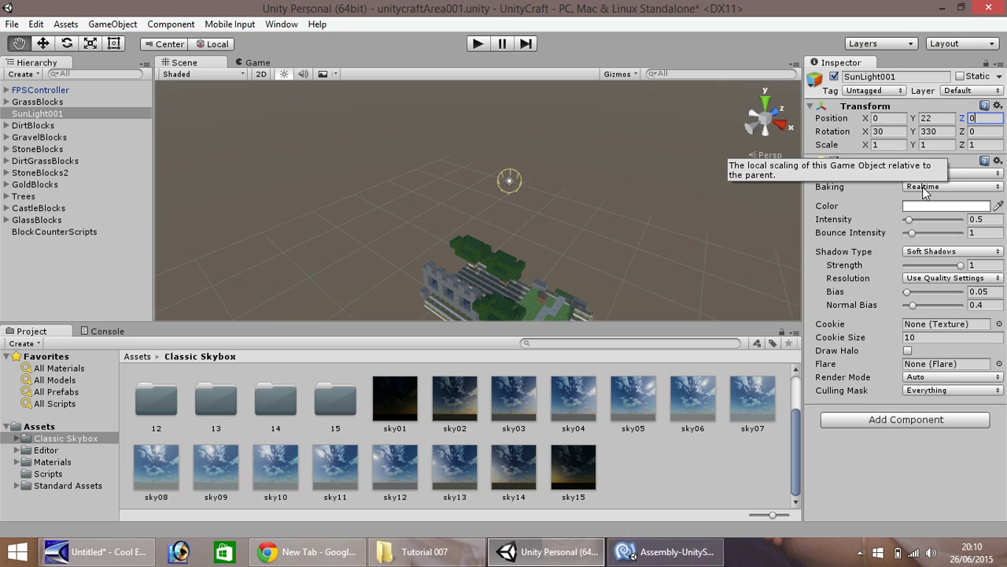
Try X rotations of 90 and 30 on SunLight001, settle on 100, and set its Y rotation to 0.
left_click(902, 132)
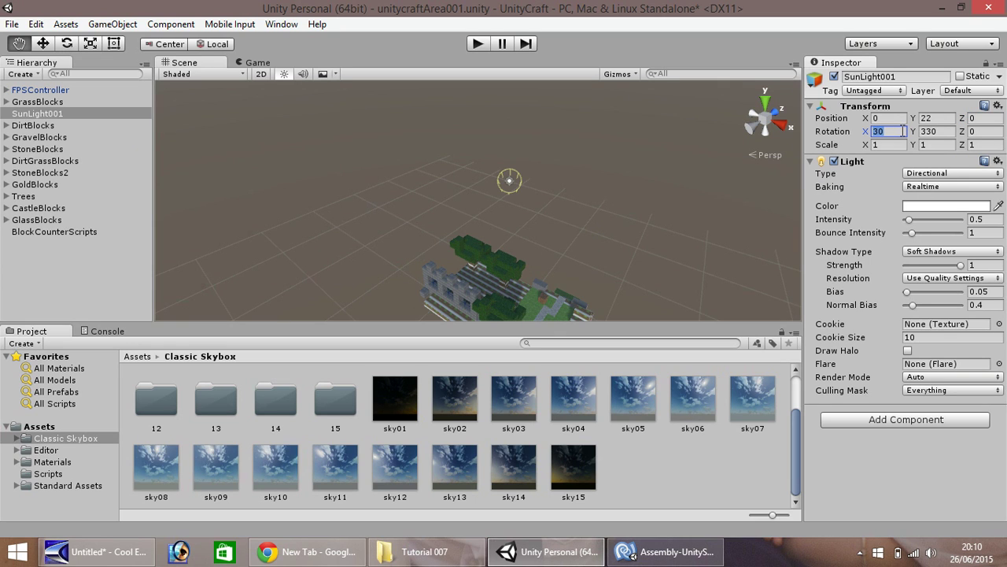
type("90")
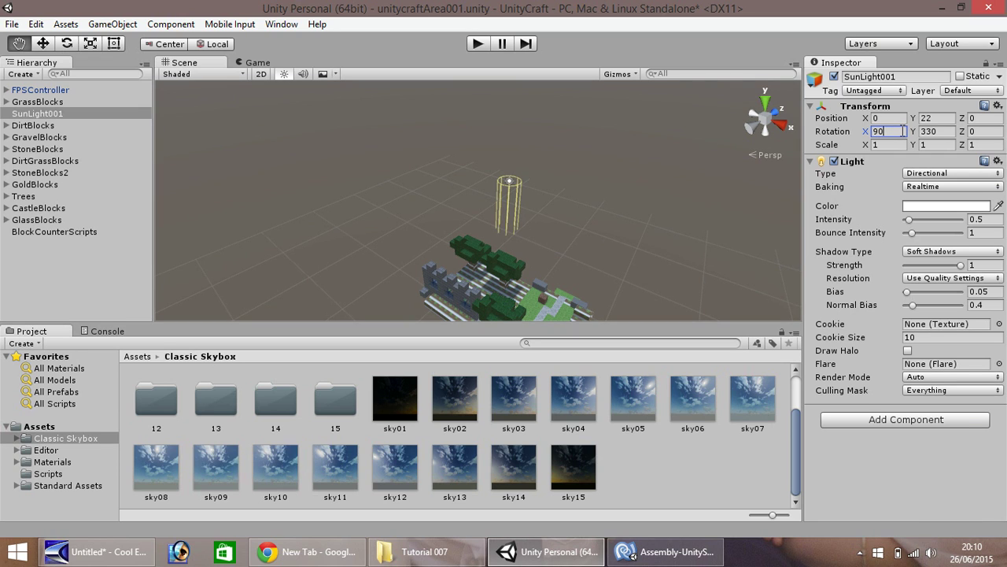
key("BackSpace")
key("BackSpace")
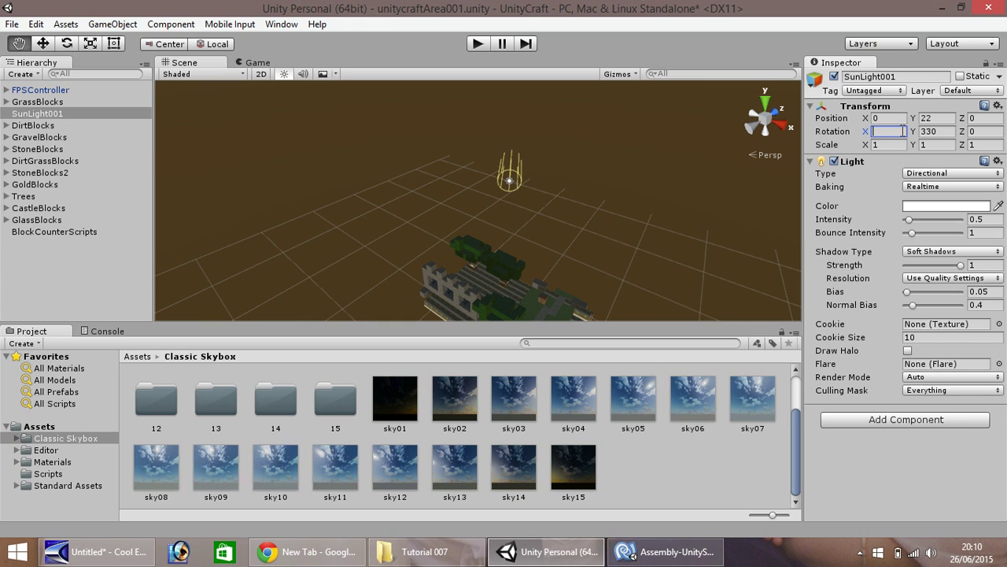
type("30")
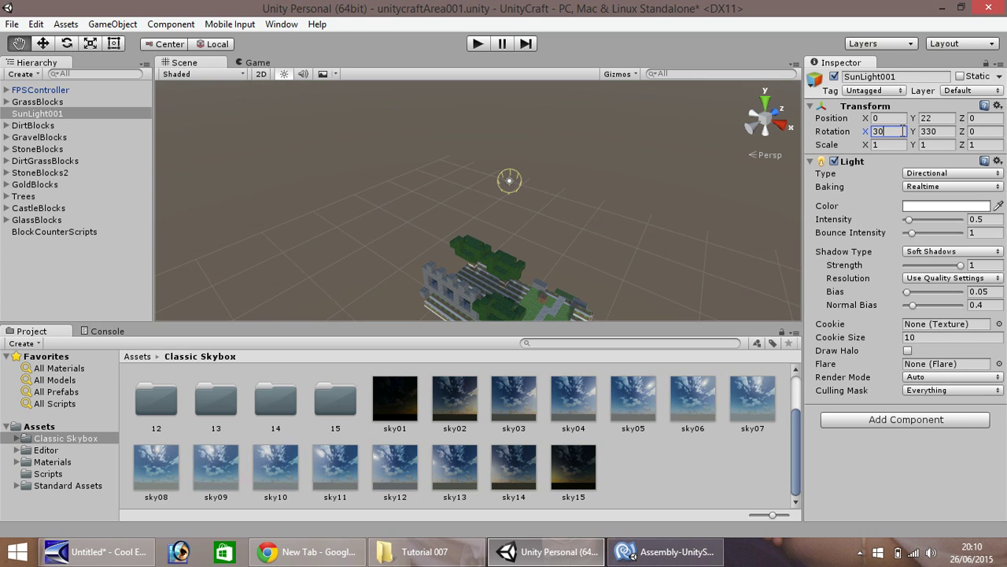
key("BackSpace")
key("BackSpace")
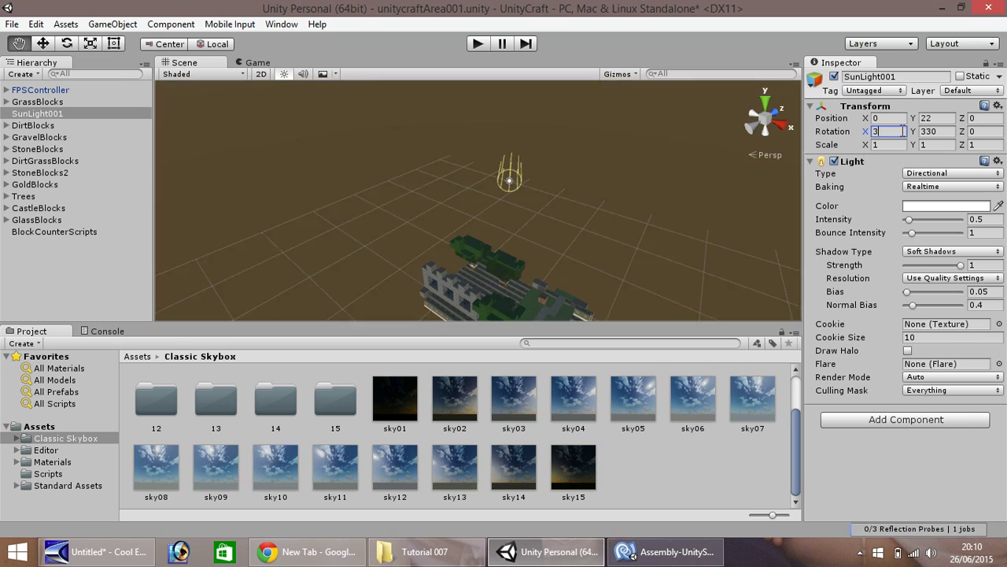
type("100")
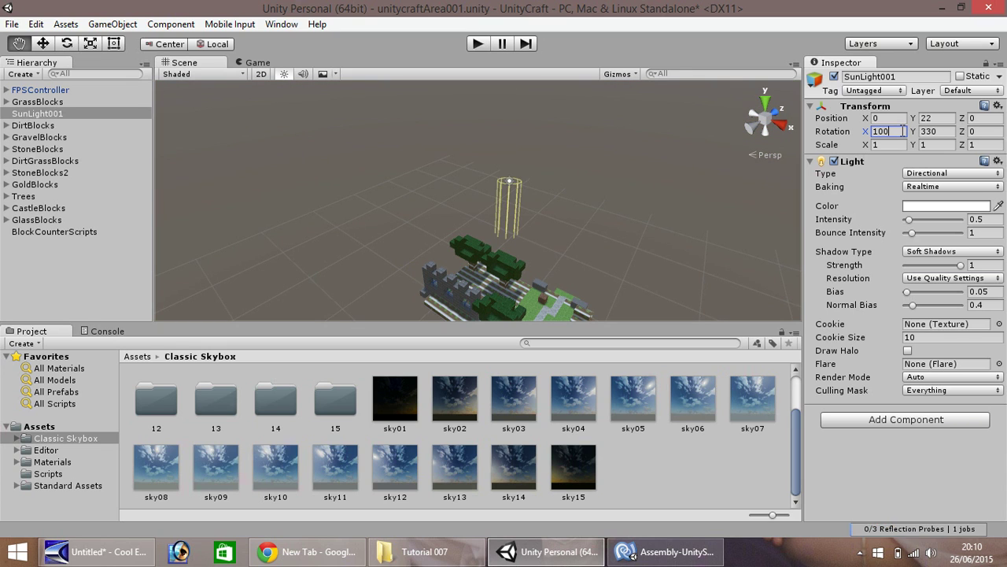
left_click(947, 132)
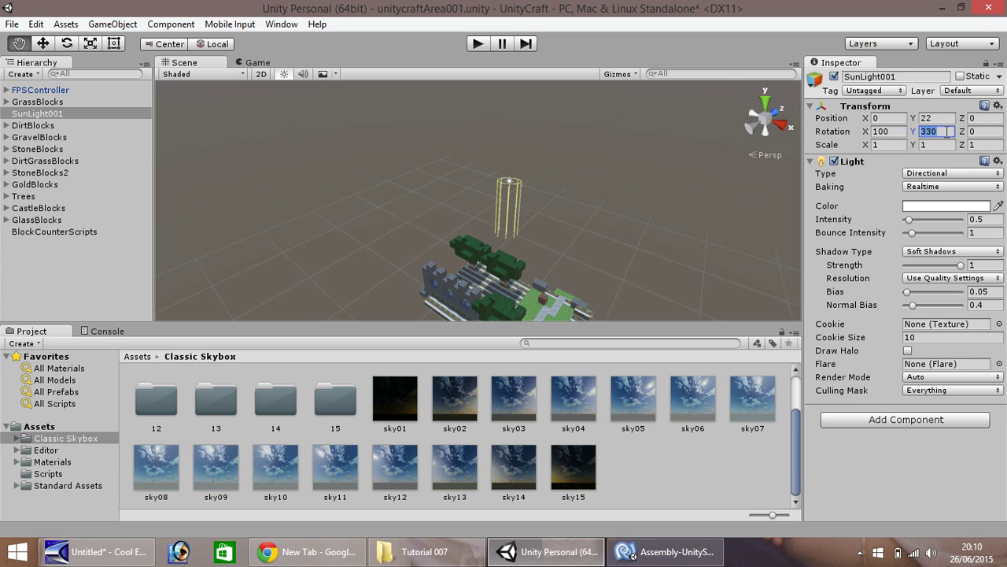
type("0")
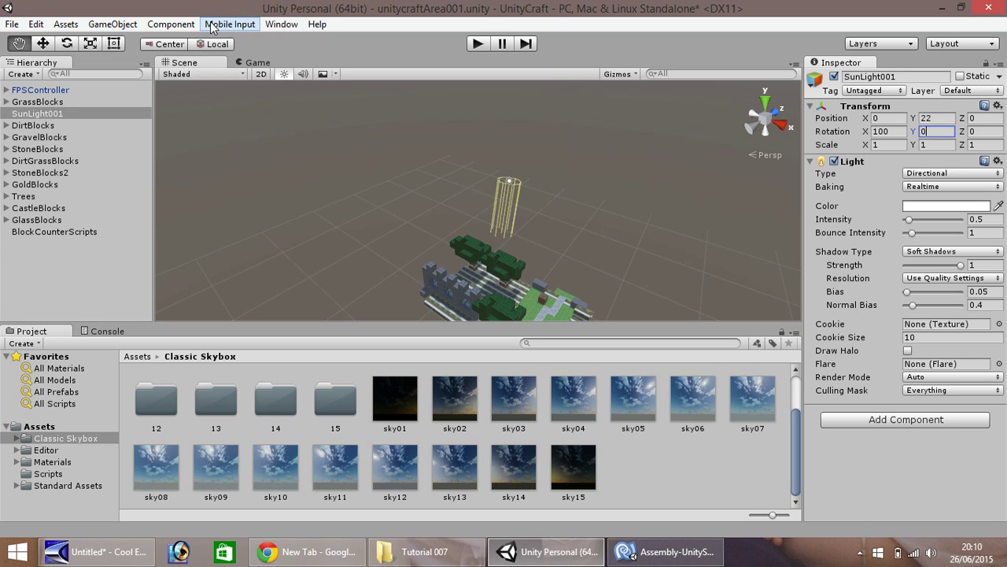
Create a new directional light in the scene and rename it MoonLight001.
left_click(115, 24)
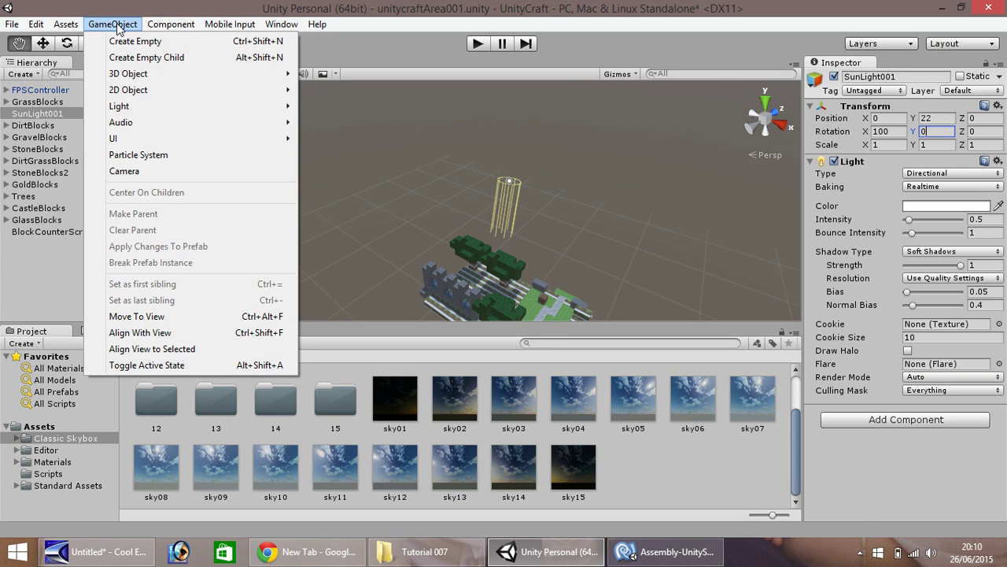
mouse_move(147, 105)
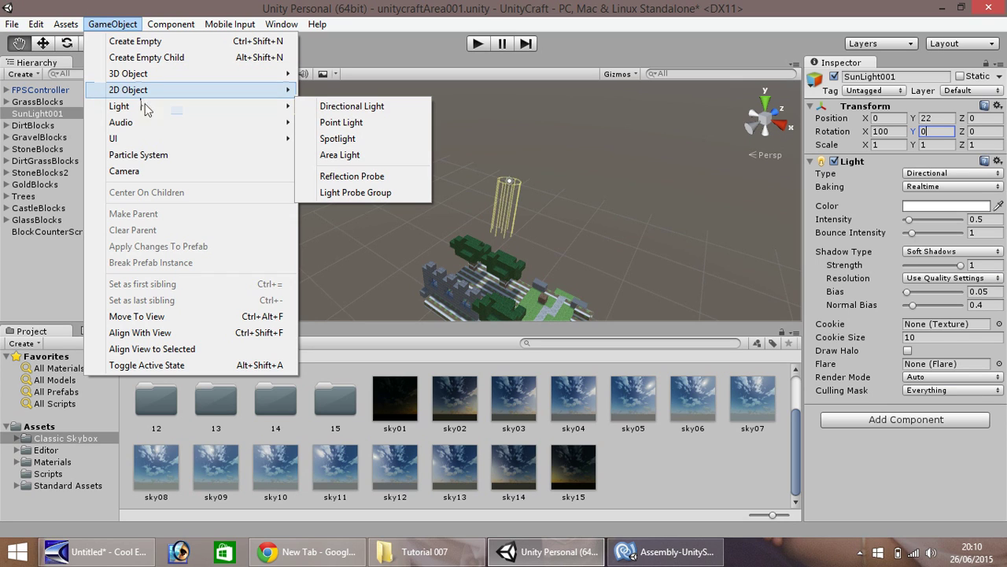
left_click(331, 109)
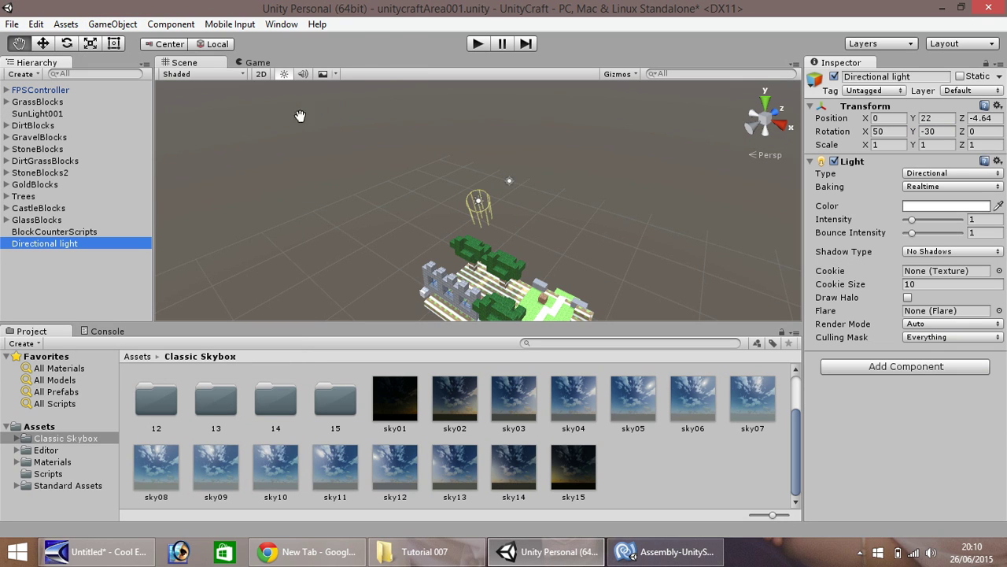
right_click(39, 244)
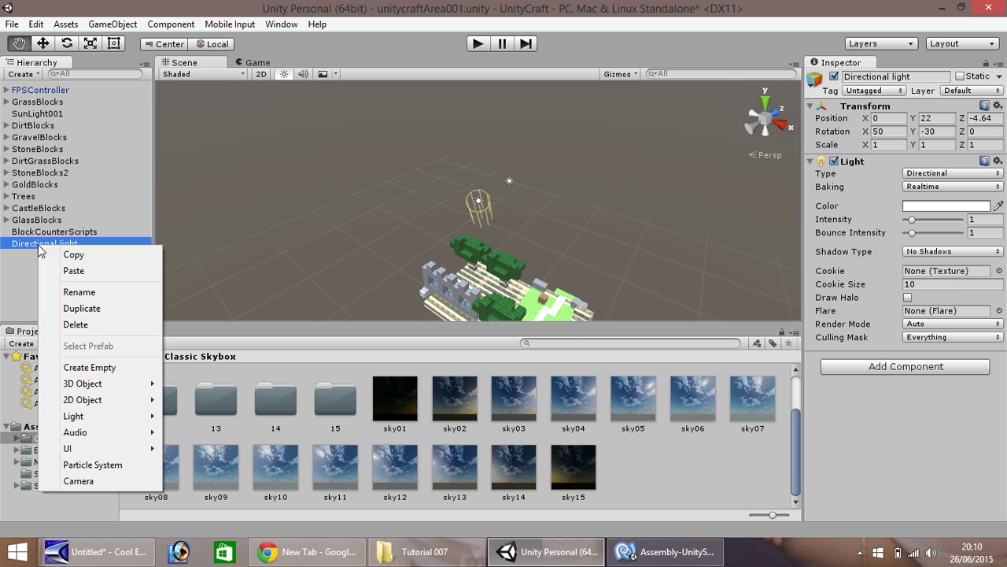
left_click(88, 293)
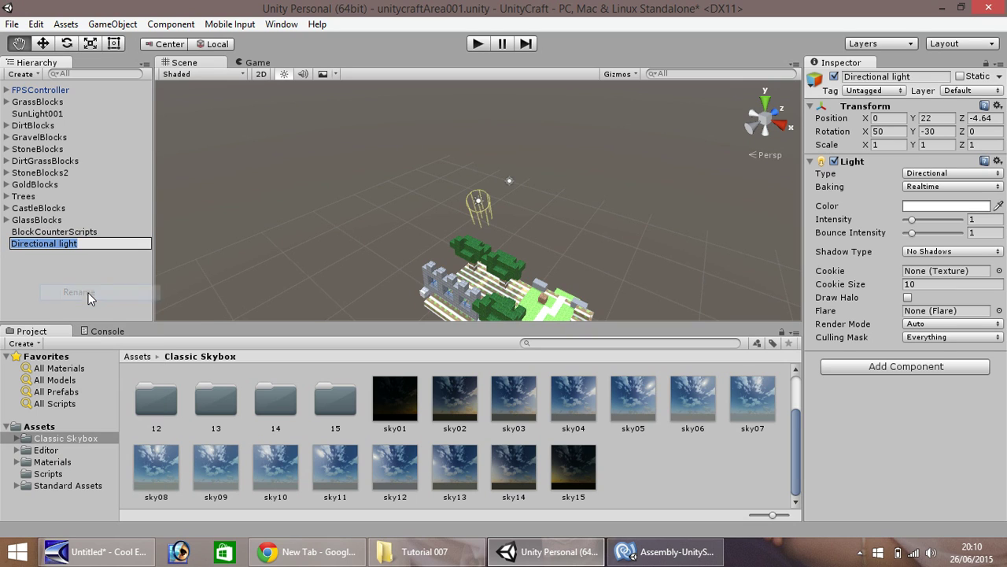
type("Moo")
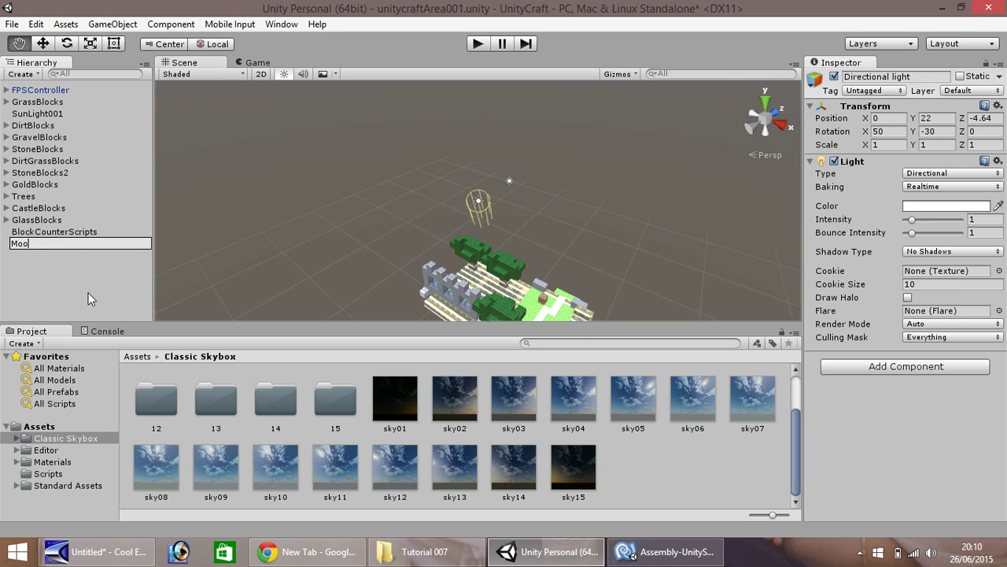
type("nLight00")
type("1")
key("Return")
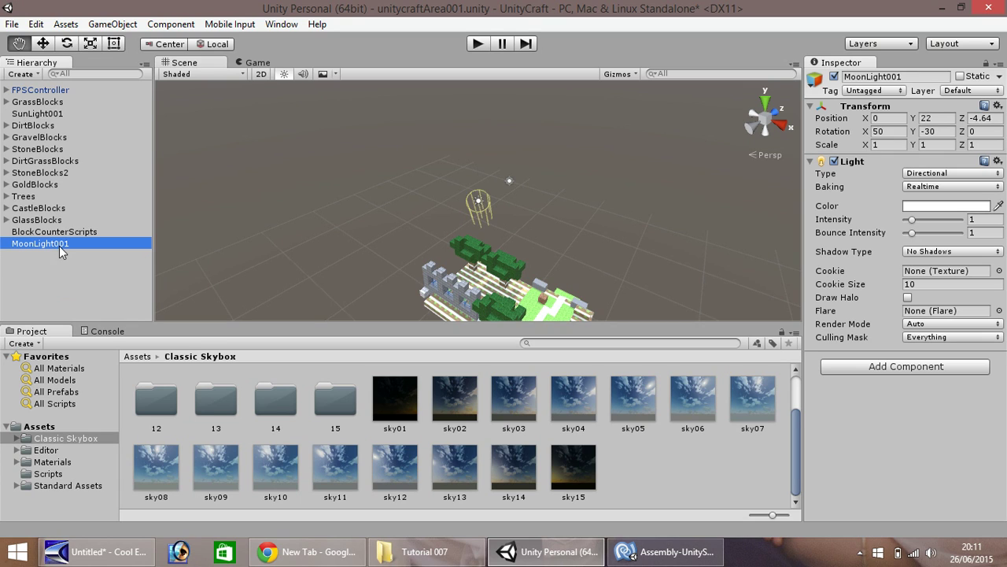
Make MoonLight001 a child of SunLight001 and select the parent light to compare their directions.
left_click_drag(51, 250, 30, 118)
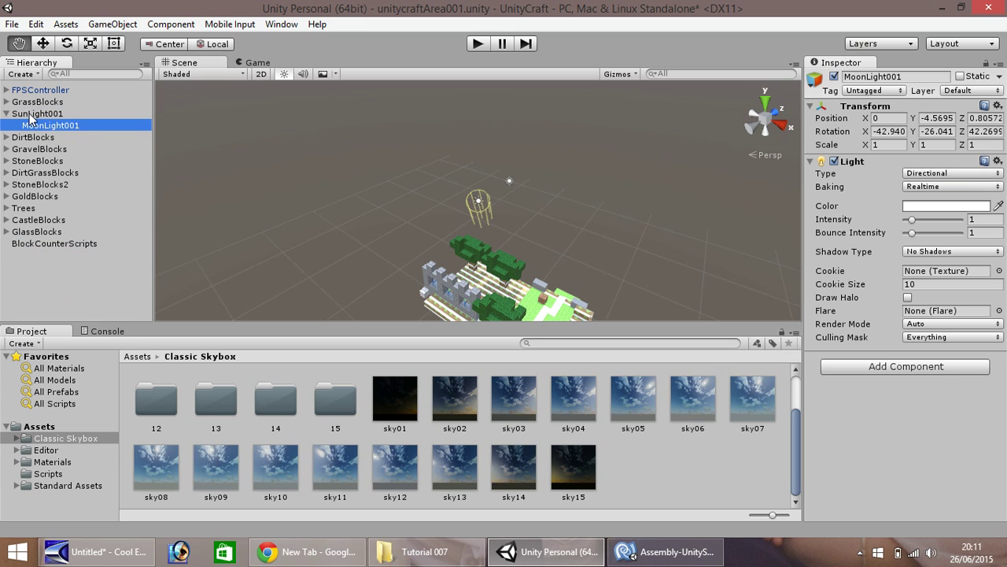
left_click(34, 114)
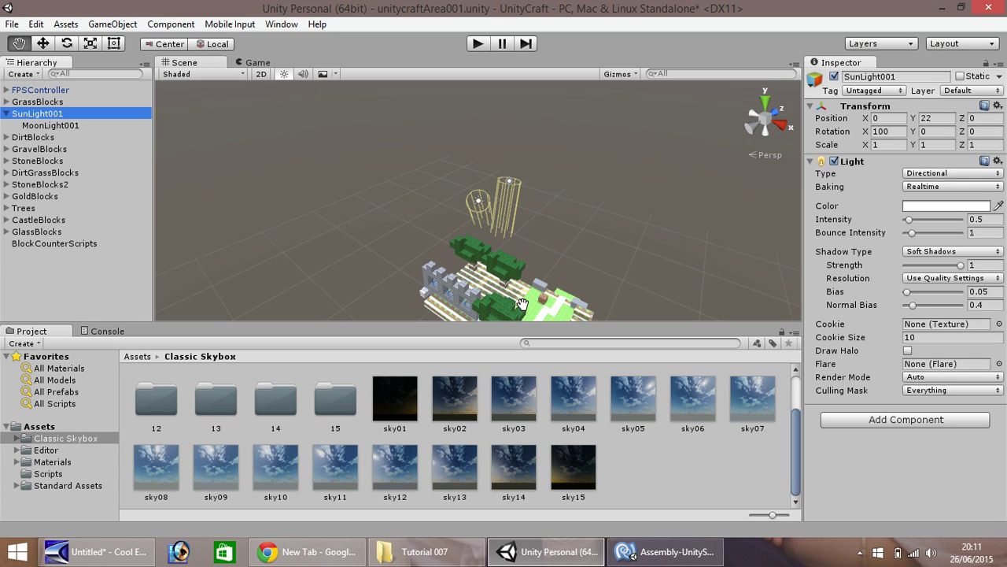
Set the light colour of MoonLight001 to a dark yellowish brown, R 94, G 79, B 31.
left_click(45, 127)
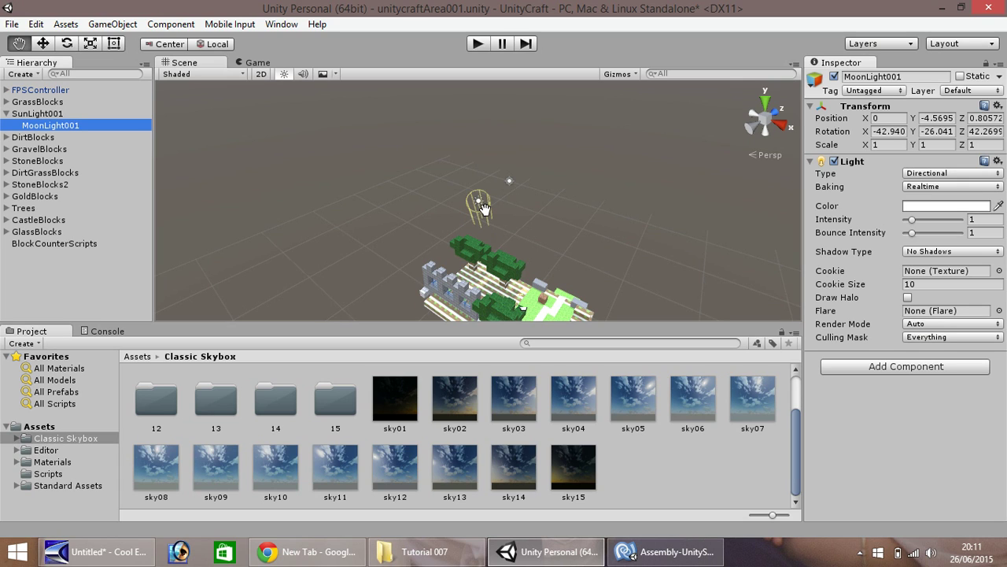
left_click(951, 205)
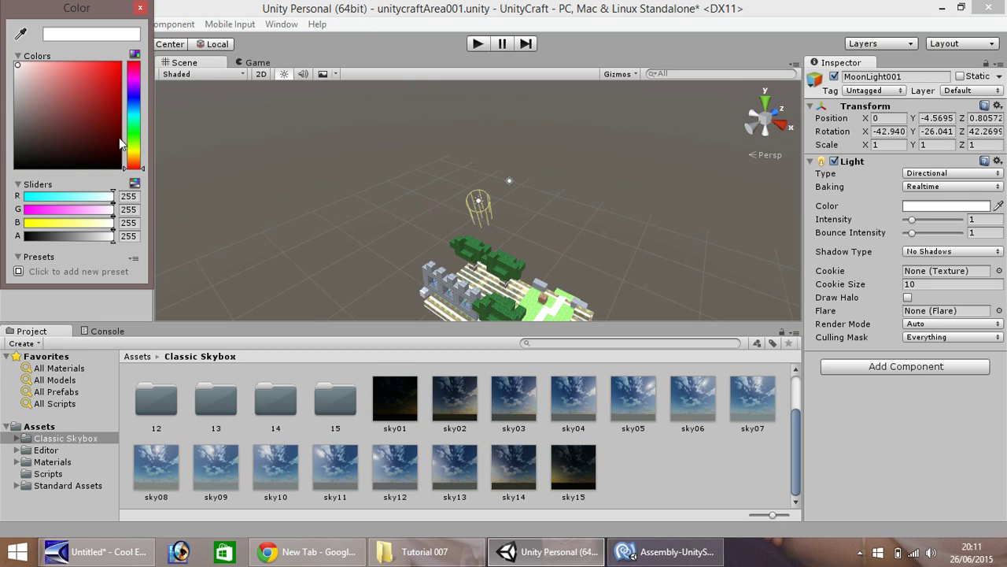
left_click(134, 156)
left_click(110, 123)
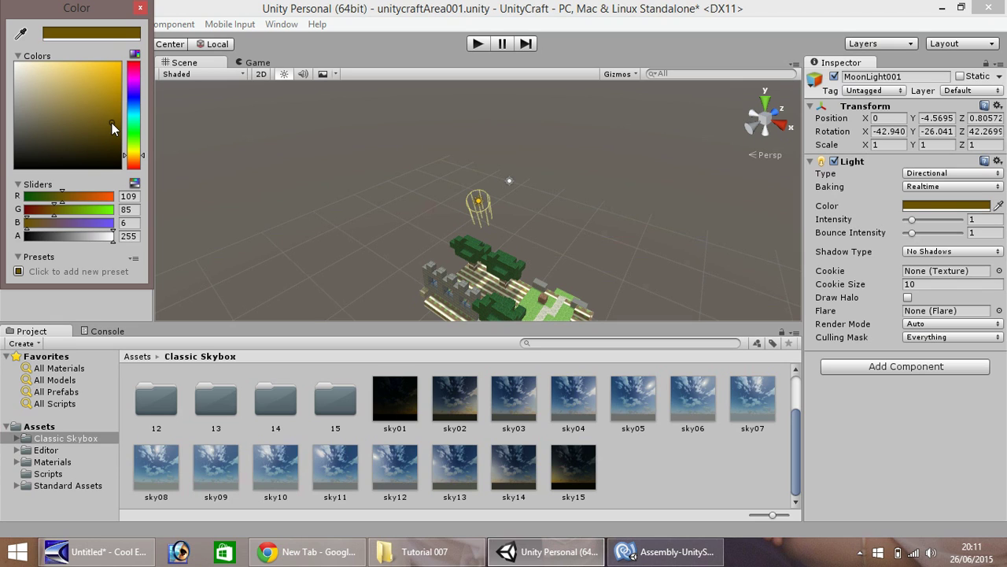
left_click_drag(111, 123, 85, 129)
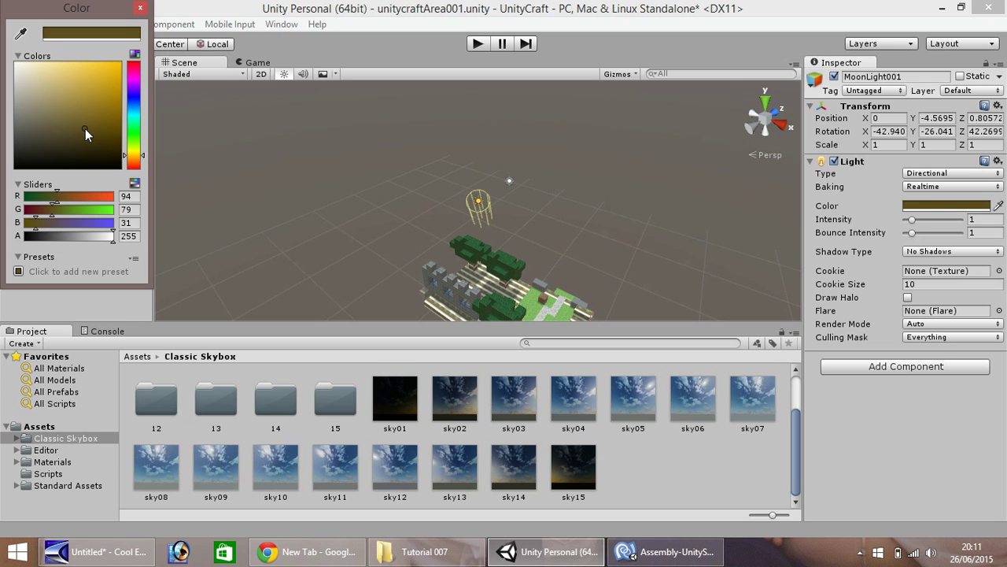
left_click(140, 9)
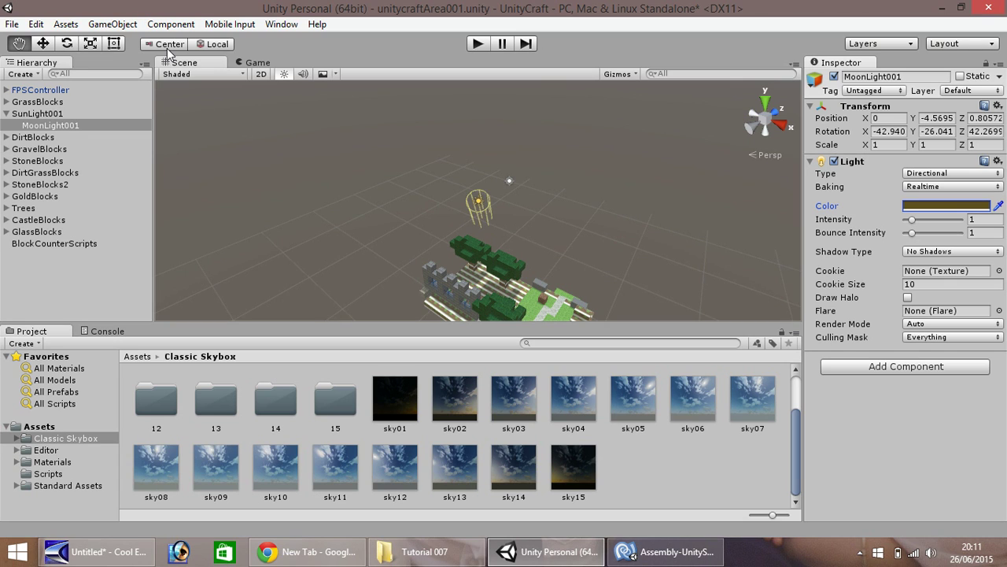
Set the Y and Z position of MoonLight001 to 0.
left_click(931, 118)
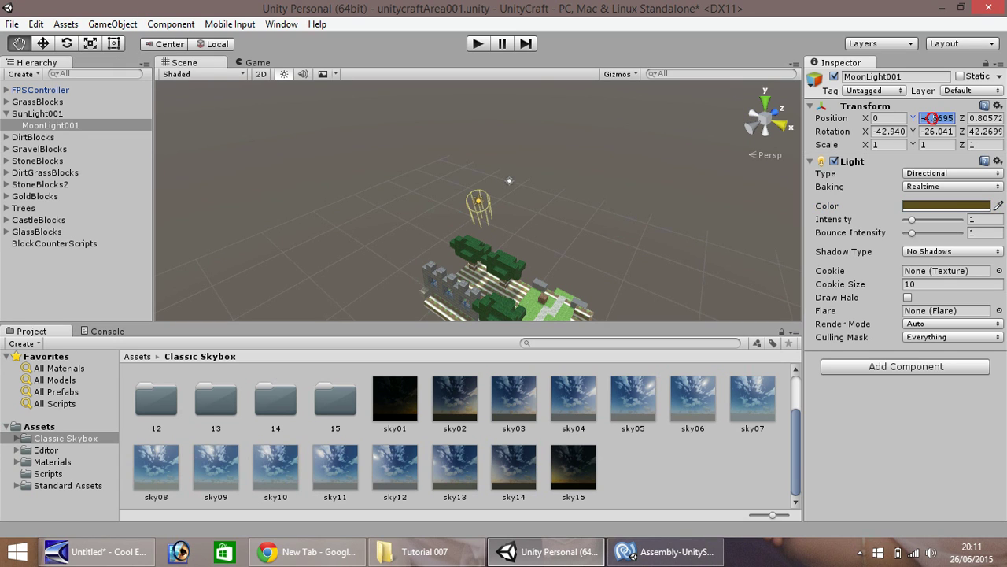
type("0")
key("Tab")
type("0")
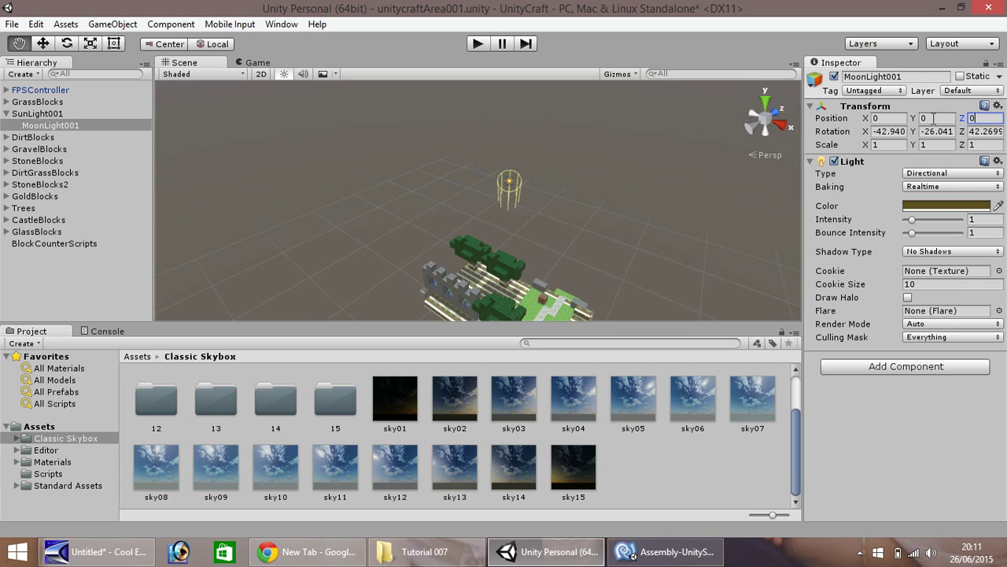
Set the rotation of MoonLight001 to X 0, Y 180, Z 180 and select SunLight001 to compare directions.
left_click(892, 132)
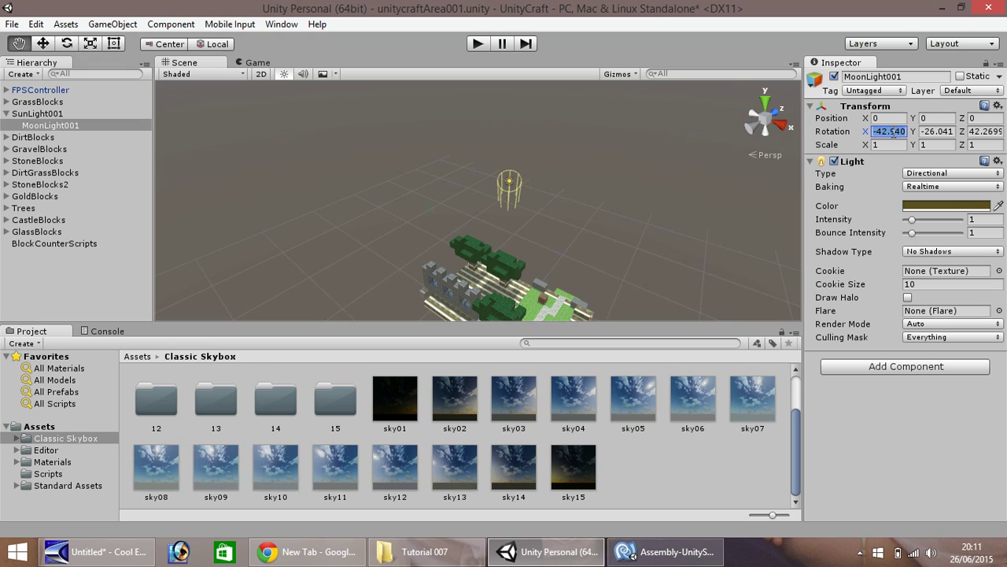
type("0")
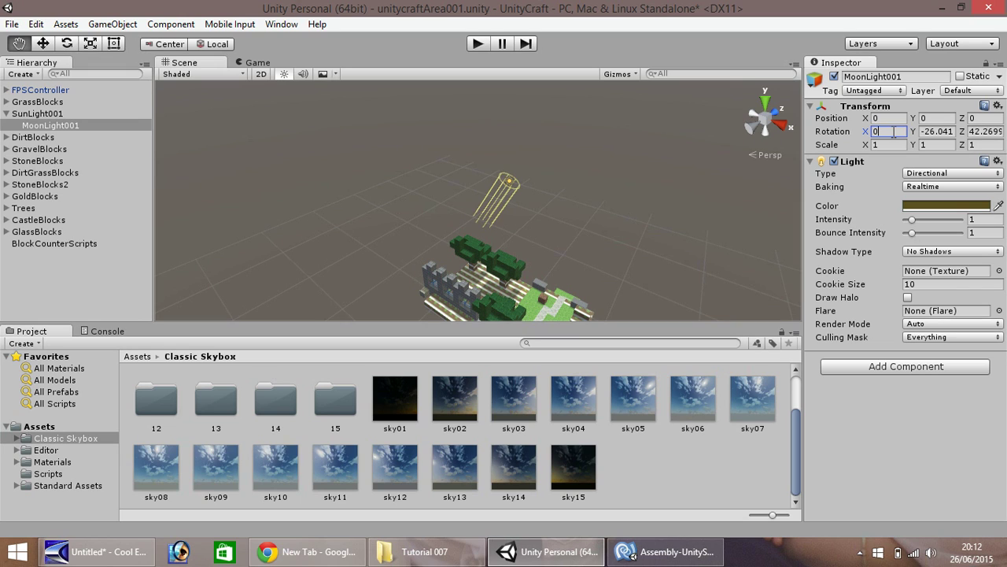
key("Tab")
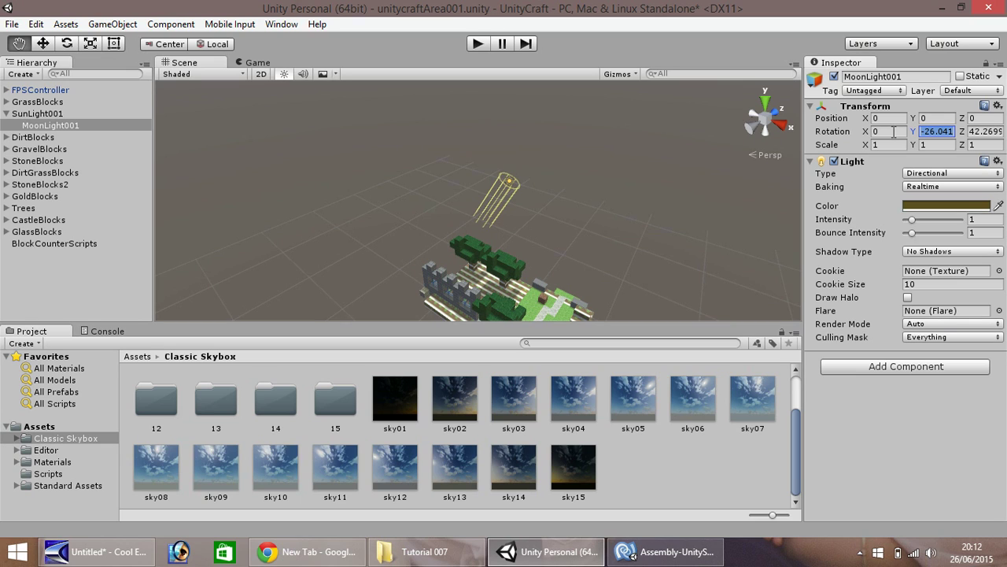
type("180")
key("Tab")
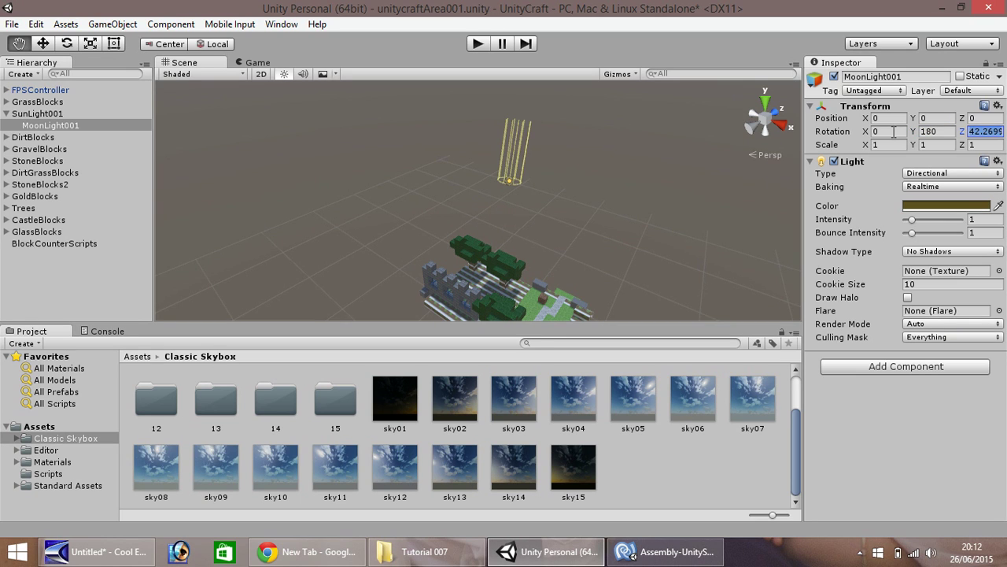
type("180")
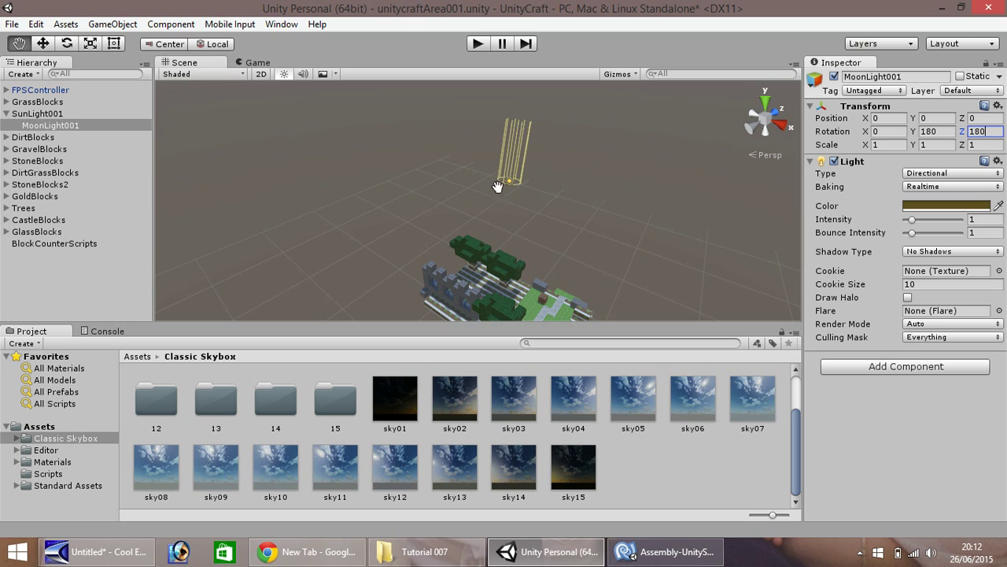
left_click(35, 114)
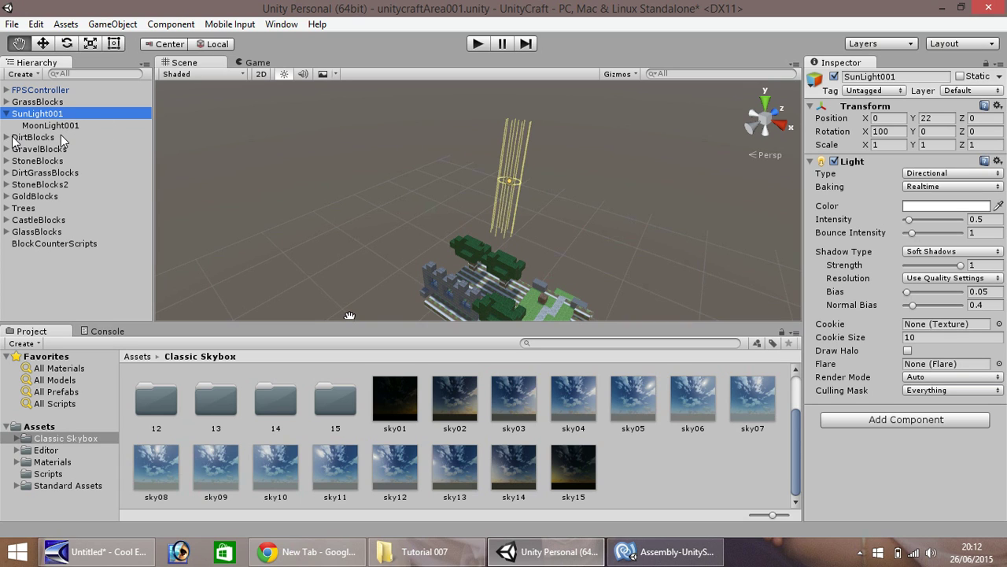
Create a new JavaScript file named DayNight in the Scripts folder.
left_click(56, 474)
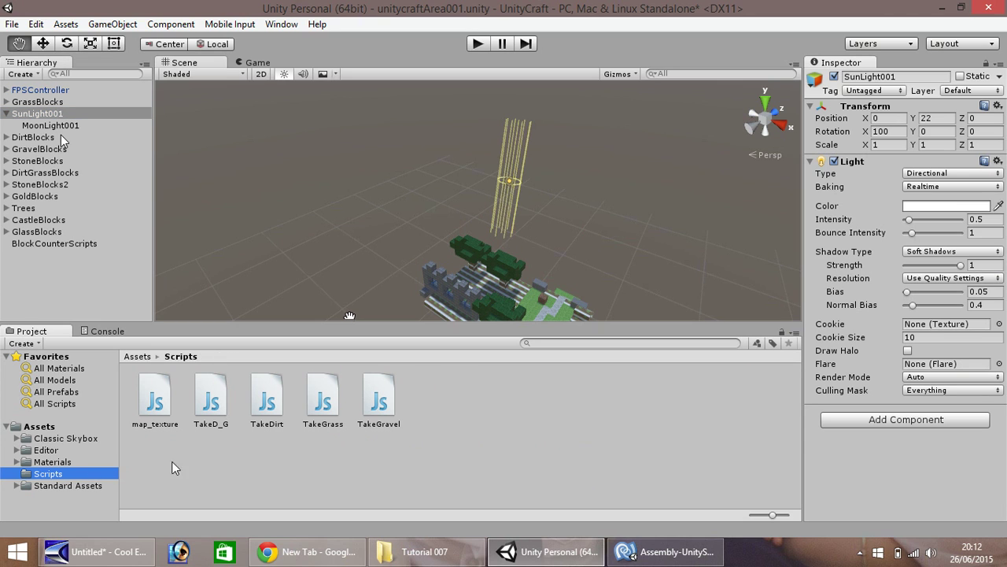
right_click(438, 405)
mouse_move(607, 148)
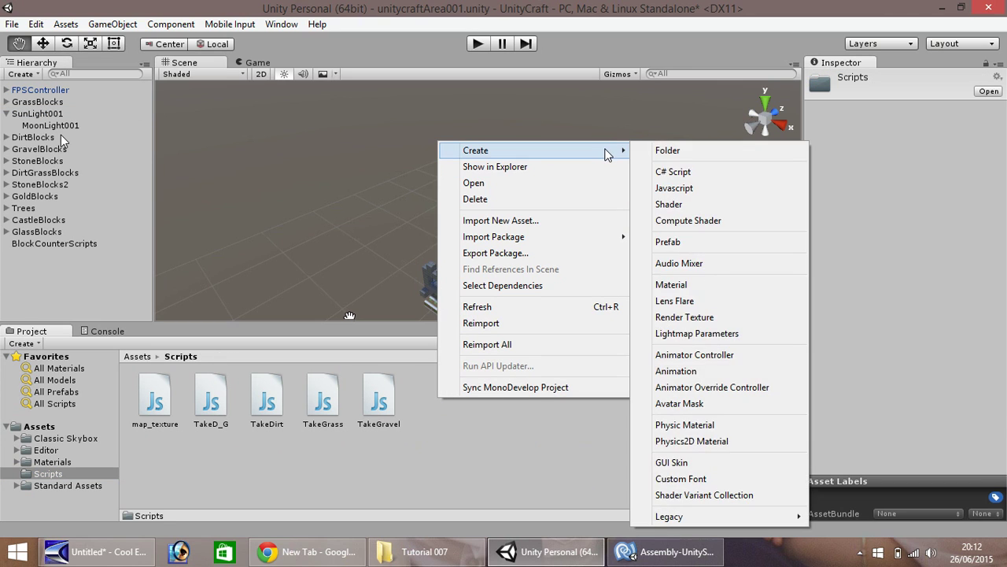
left_click(704, 189)
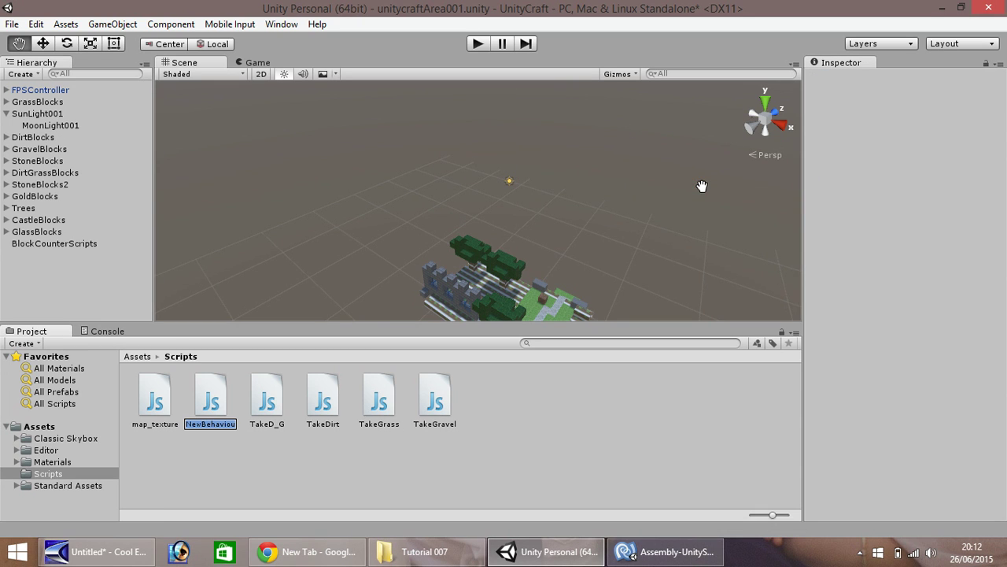
type("DayNight")
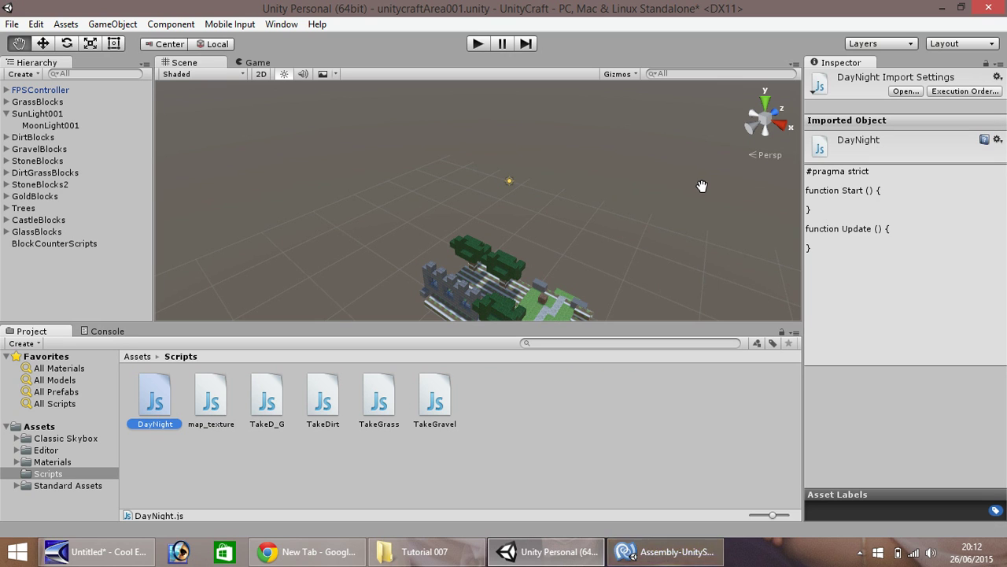
Switch to MonoDevelop, save the changes to MasterBlockCounter.js, and delete all the default code in DayNight.js.
left_click(653, 550)
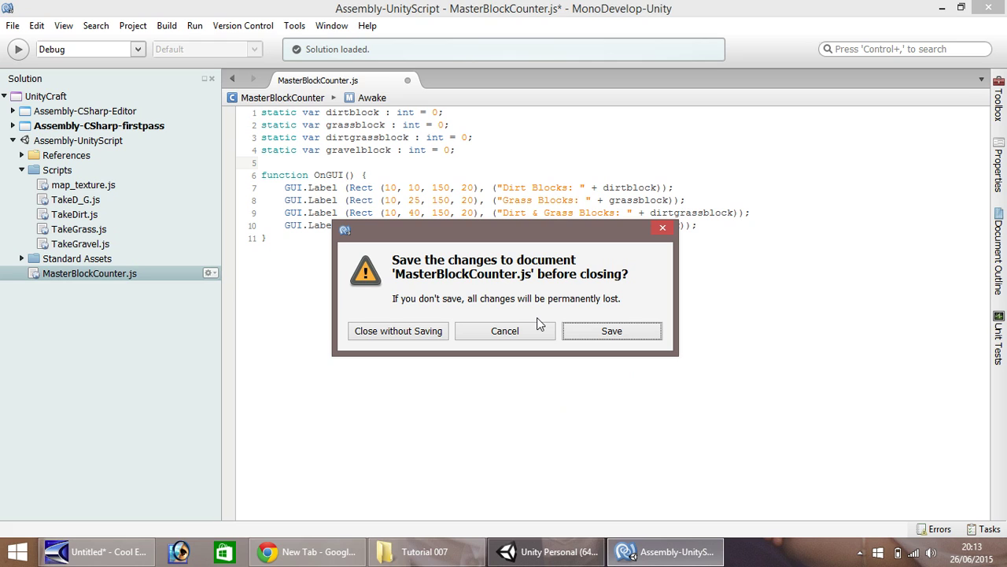
left_click(612, 331)
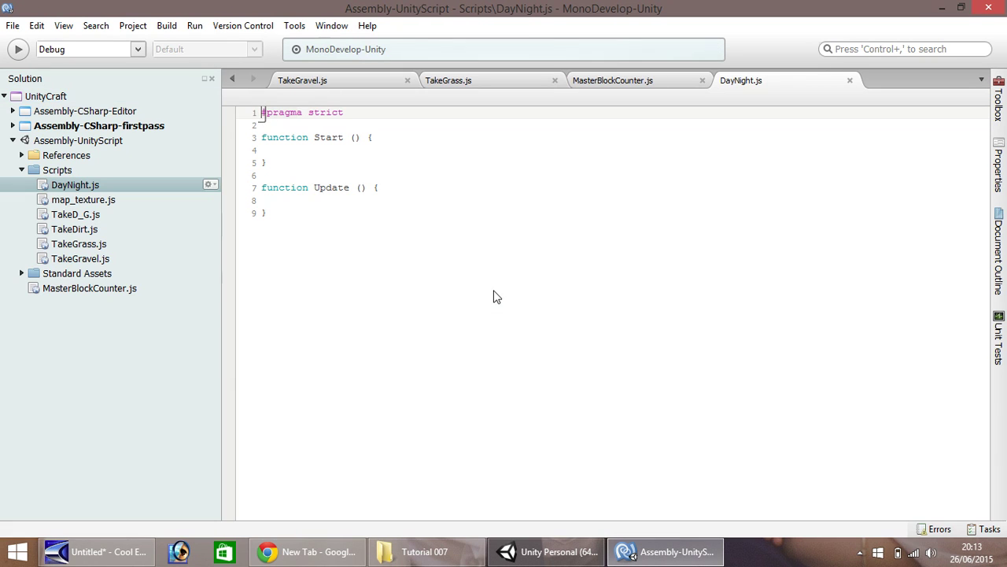
left_click_drag(449, 313, 250, 109)
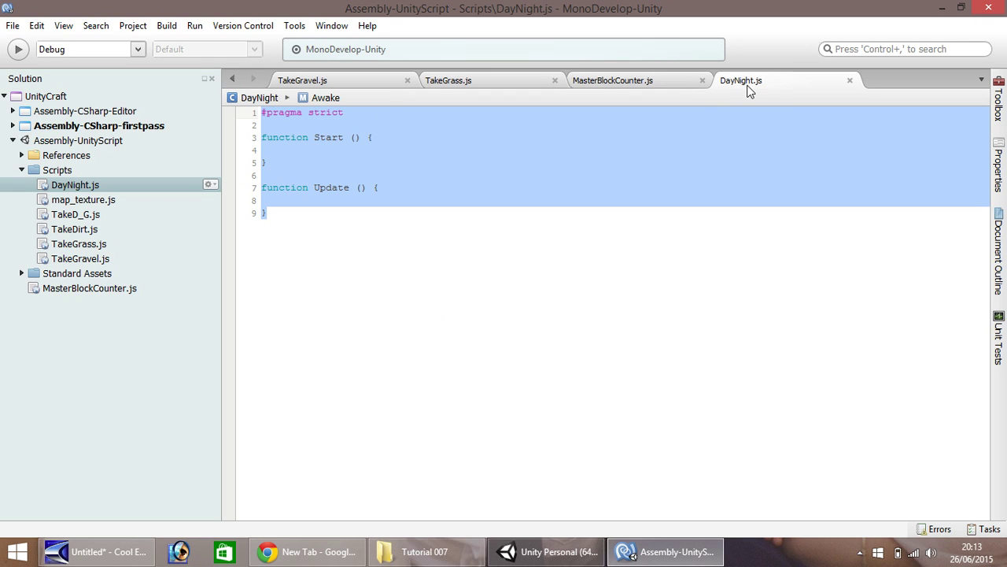
left_click_drag(333, 262, 226, 100)
key("Delete")
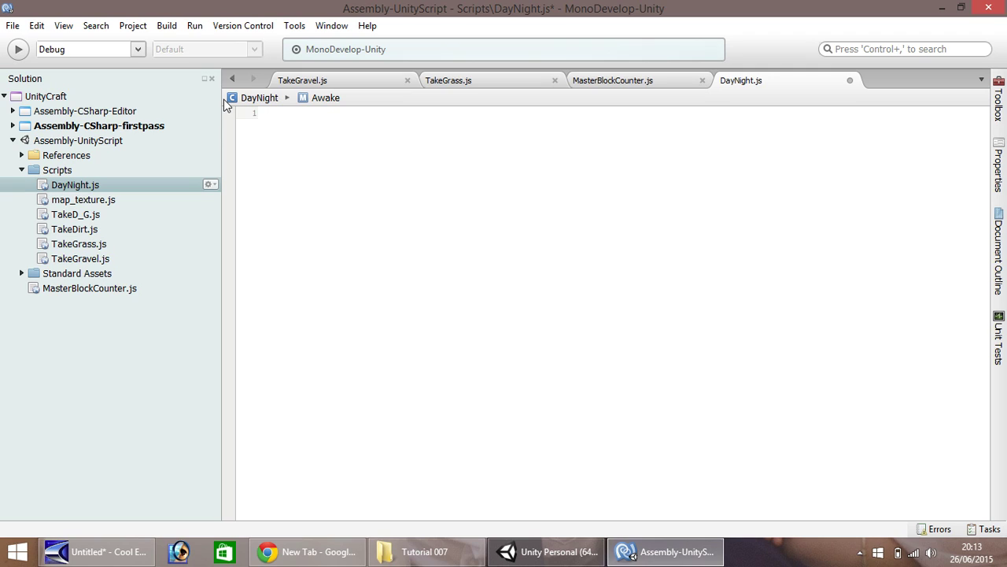
Declare the float variables timecycle and cycleset at the start of DayNight.js.
type("var ")
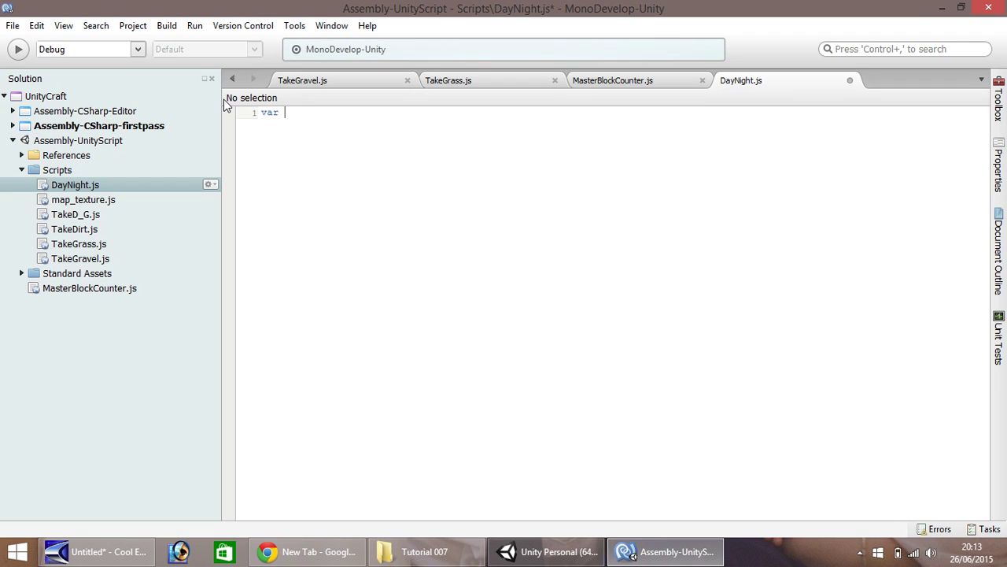
type("timecycle : float")
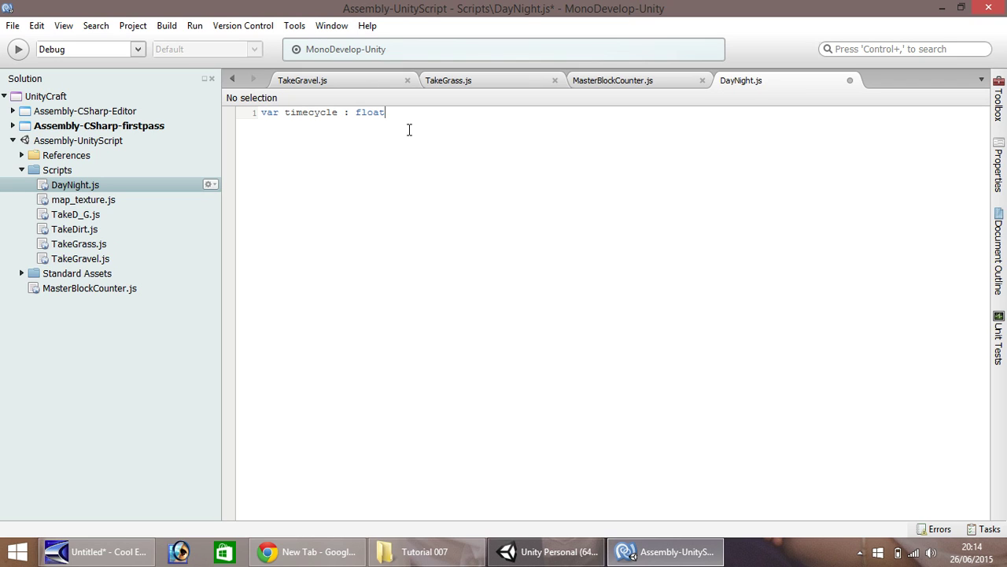
type(";")
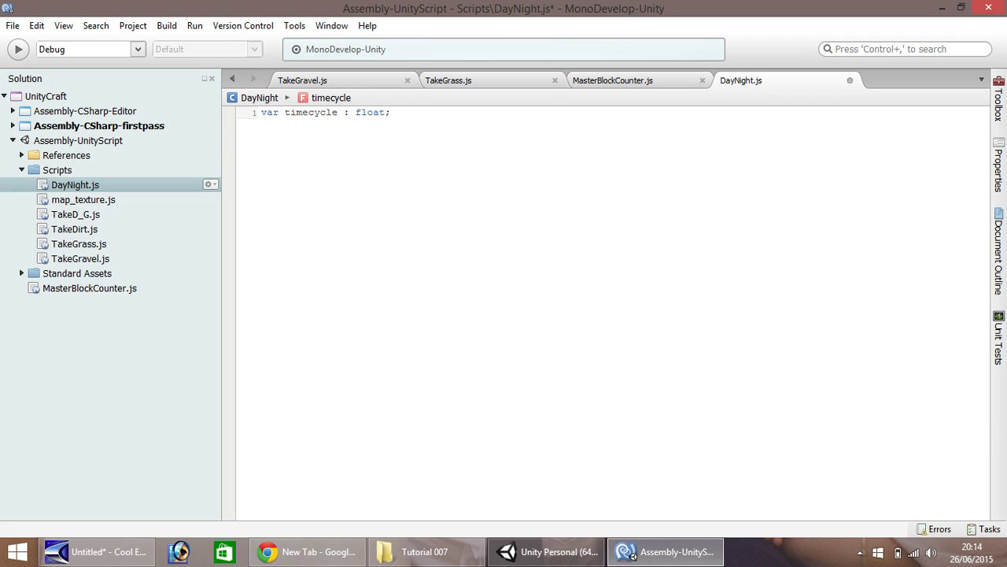
key("Return")
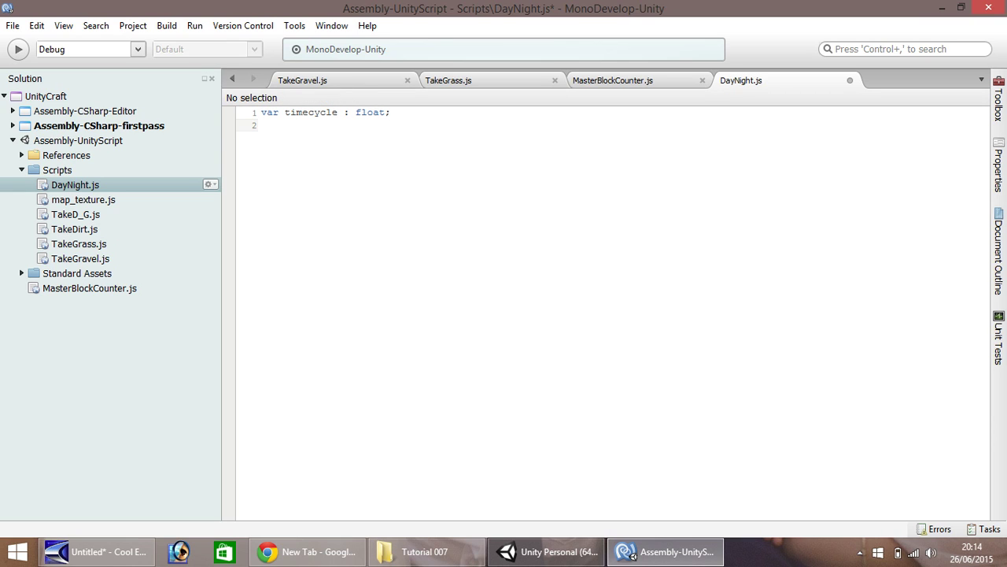
type("var cy")
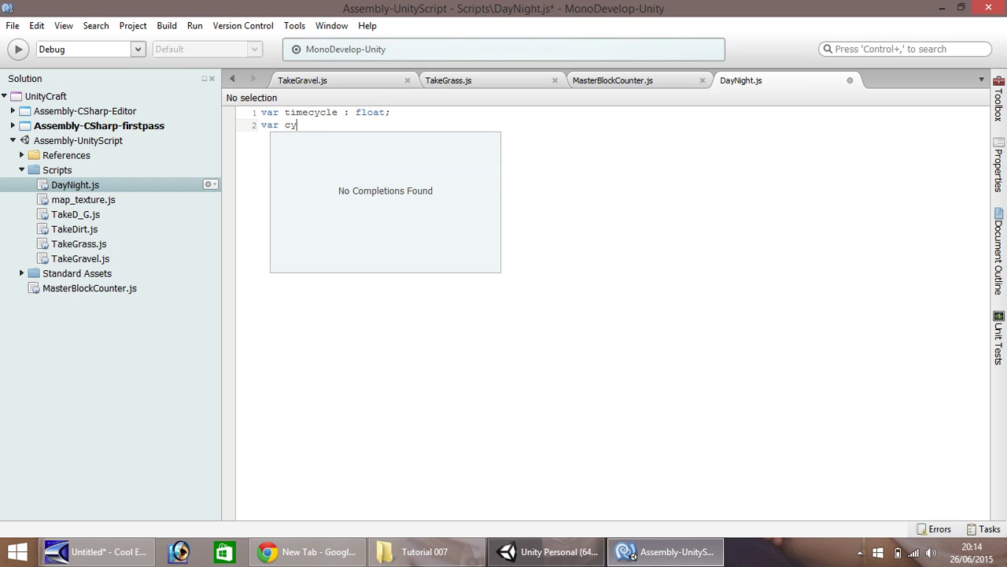
type("cleset")
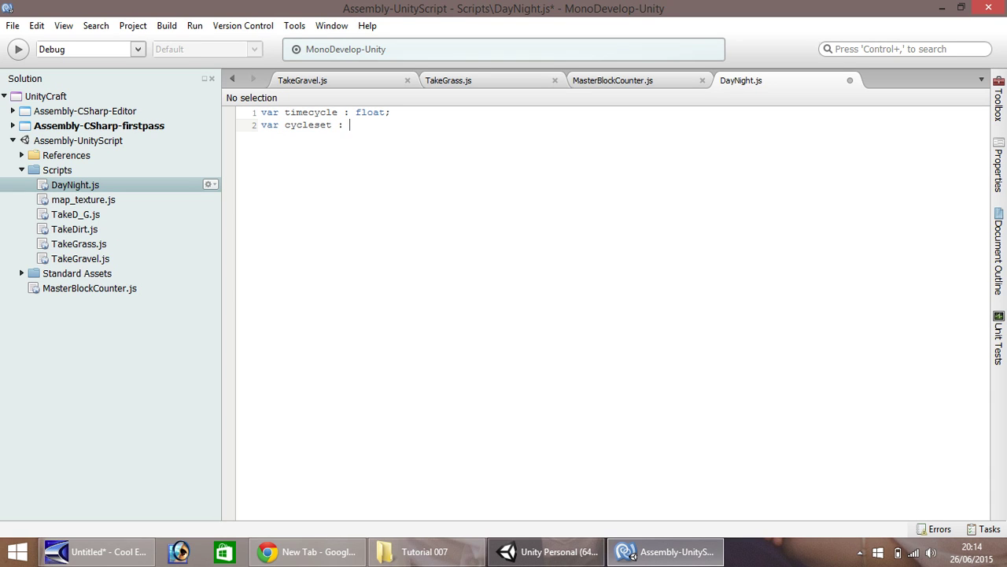
type(" : float;")
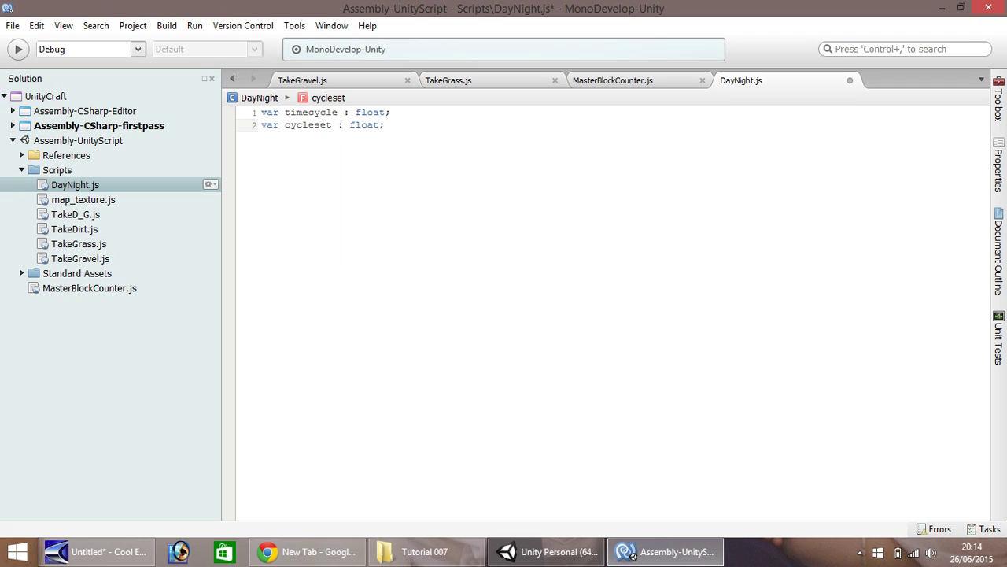
key("Return")
key("Return")
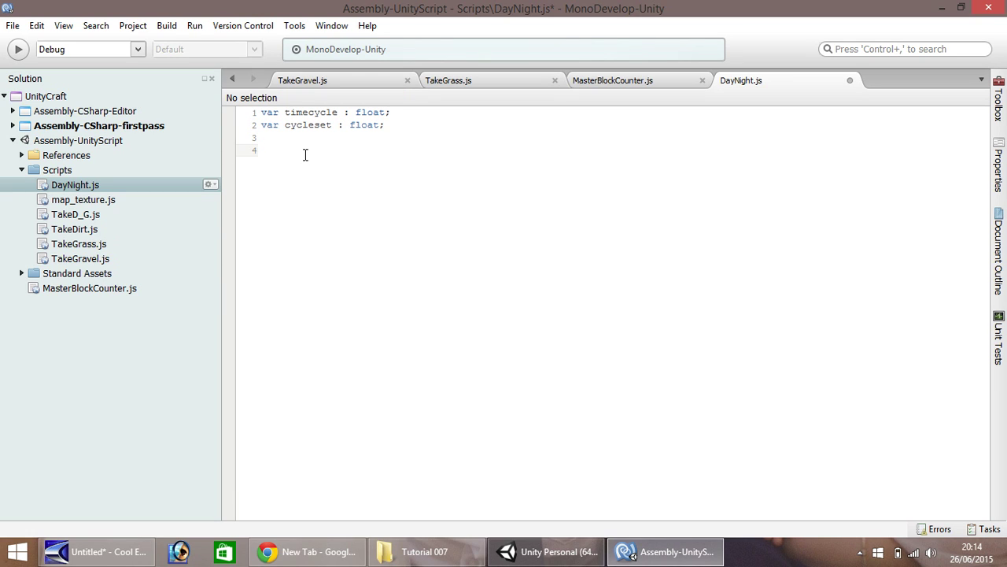
Below the declarations, assign timecycle = 1; and cycleset = 0.1/10 *-1 on separate lines.
type("timecycle")
type("= 1;")
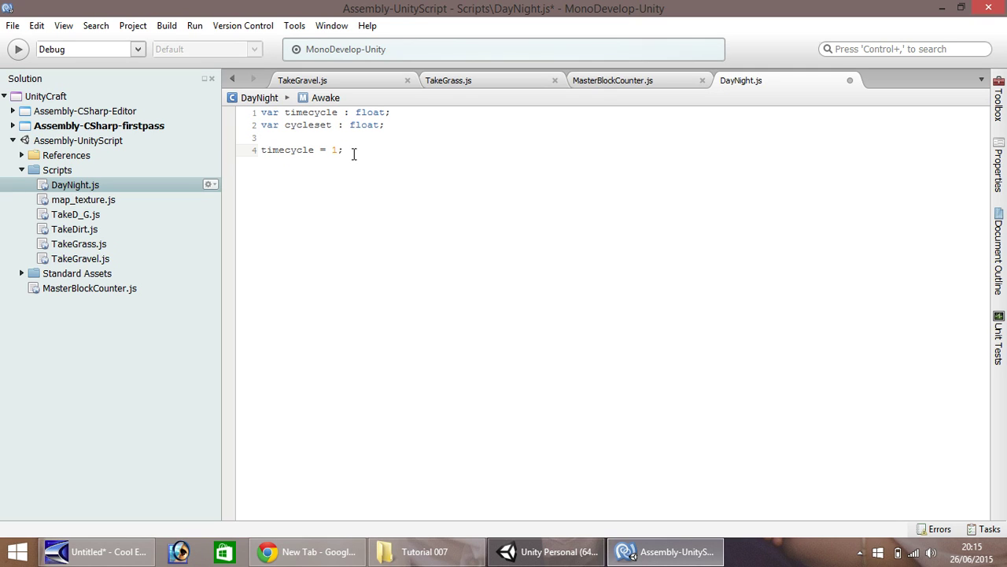
key("Return")
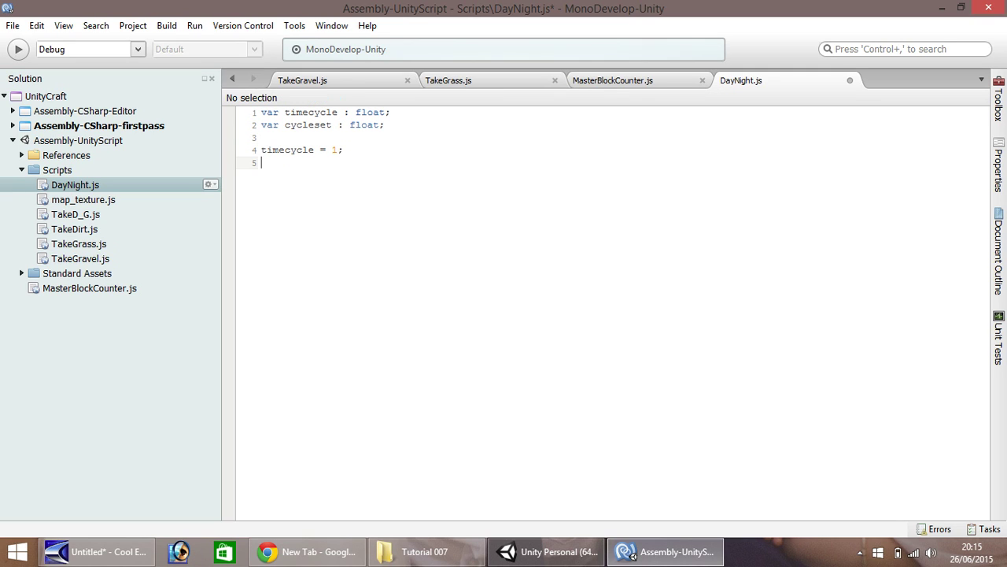
type("cyc")
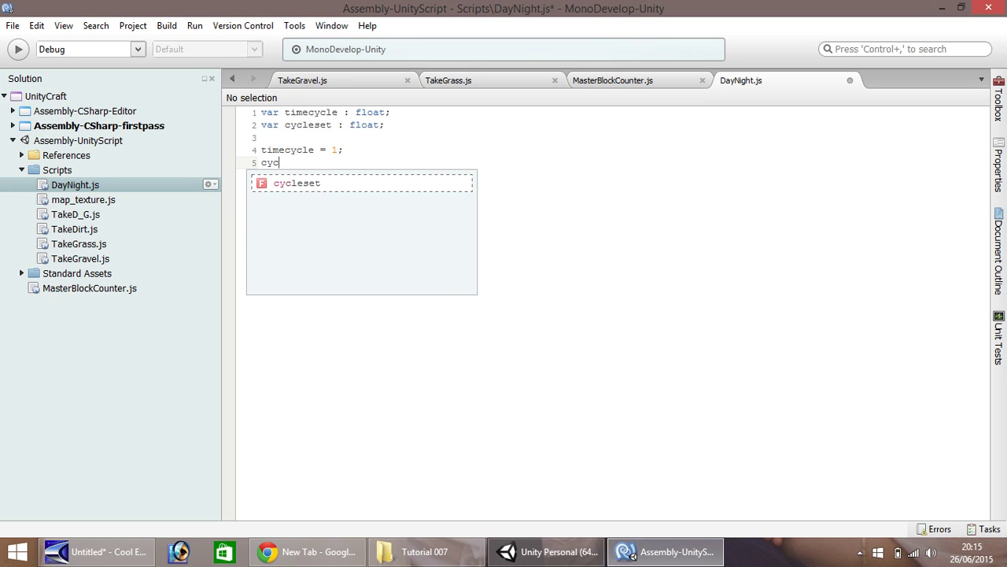
type("leset")
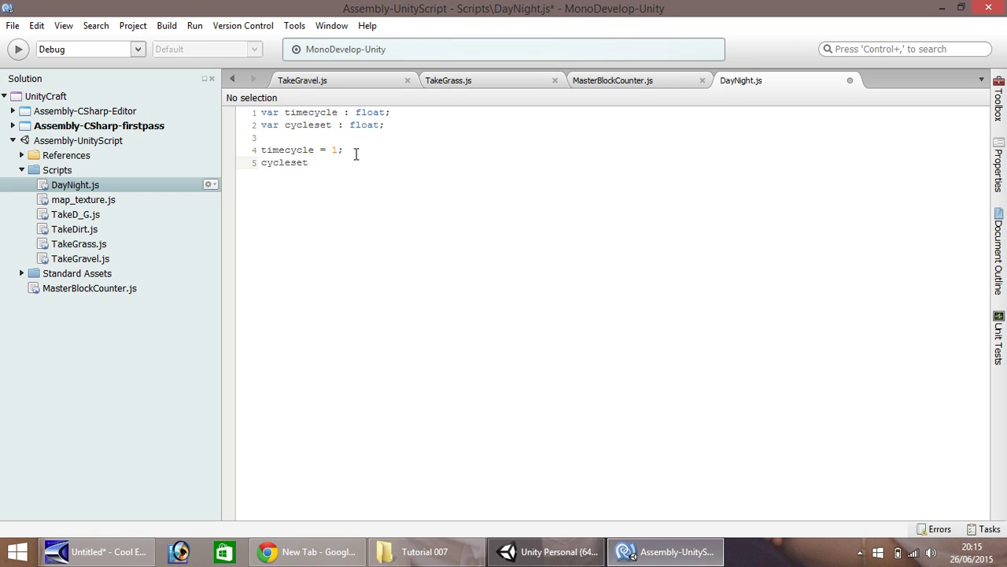
type("= 0.1/10 *-1")
key("Return")
key("Return")
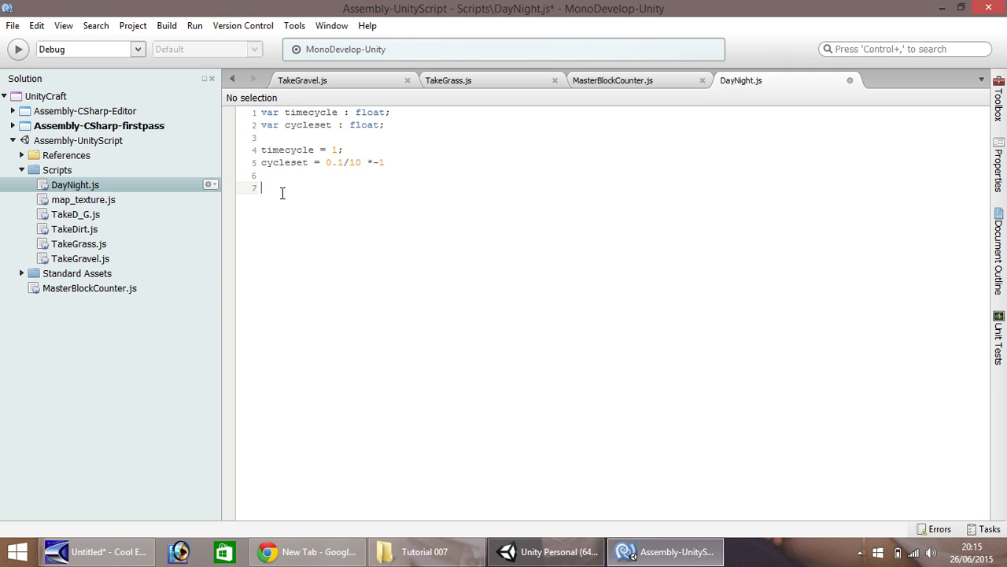
Add an Update function containing transform.Rotate(0, 0, cycleset, Space.World); to DayNight.js and save the script.
type("function Update() {")
key("Return")
key("Tab")
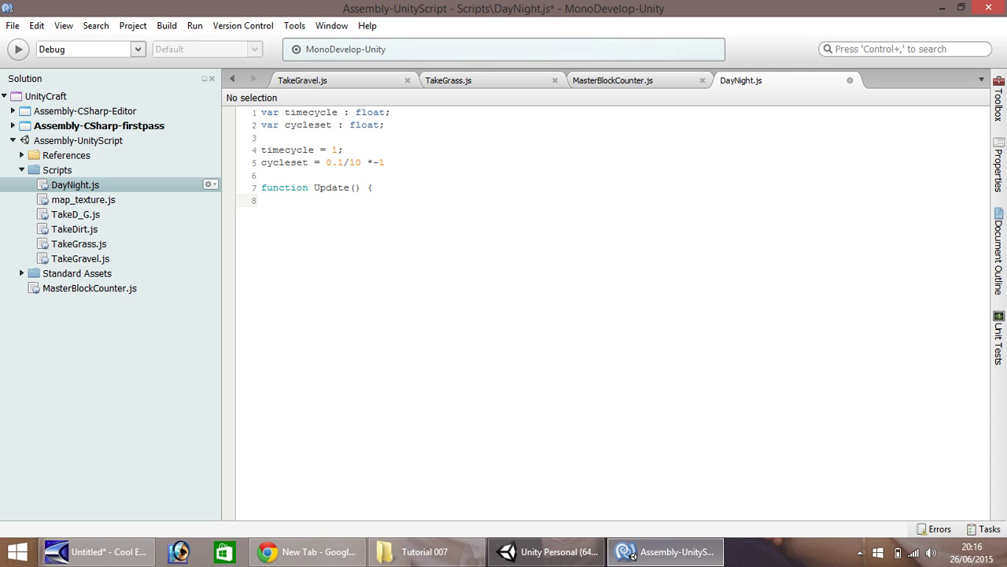
type("transform.Rotate(0, 0, cyclese")
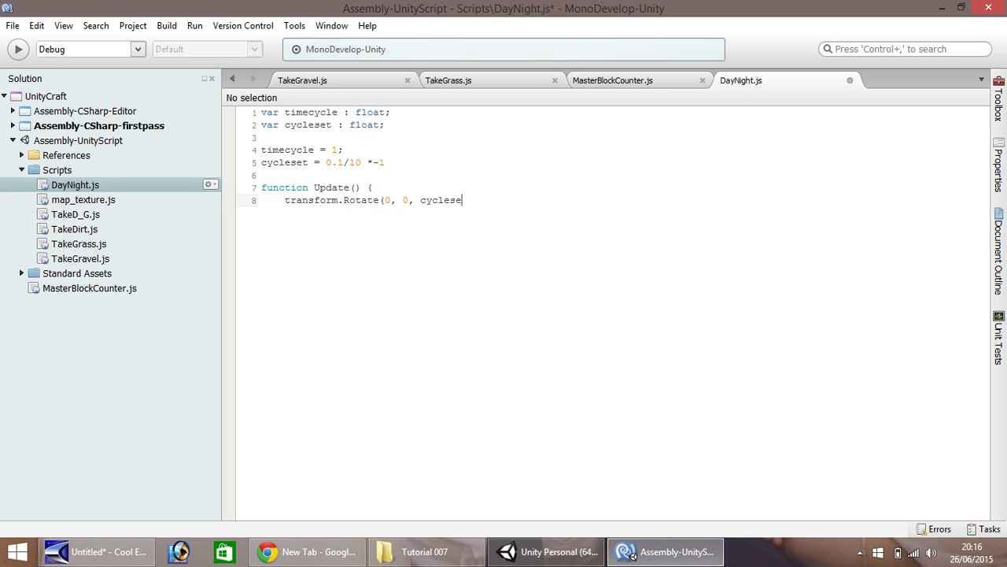
type("t, Space.World);")
key("Return")
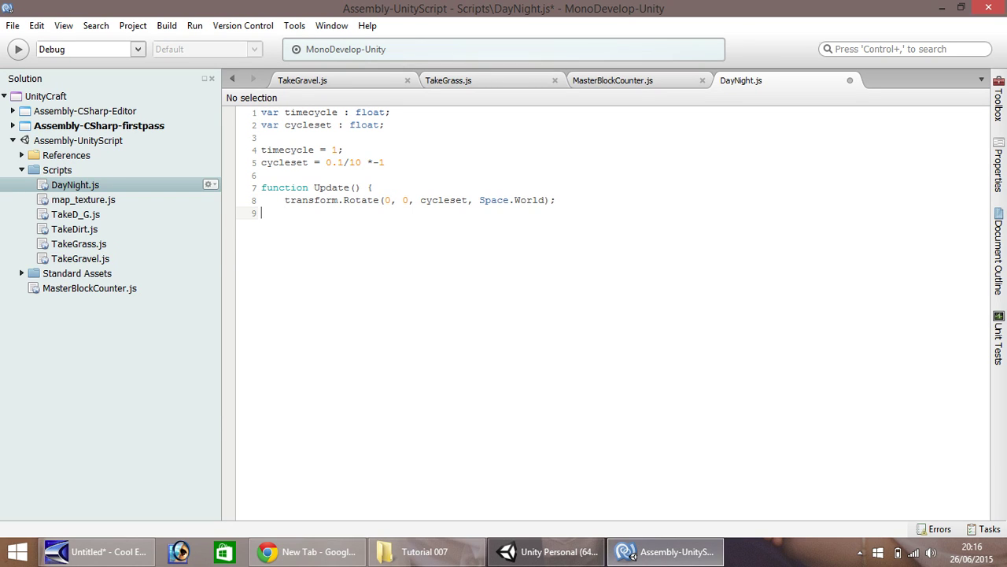
type("}")
key("ctrl+s")
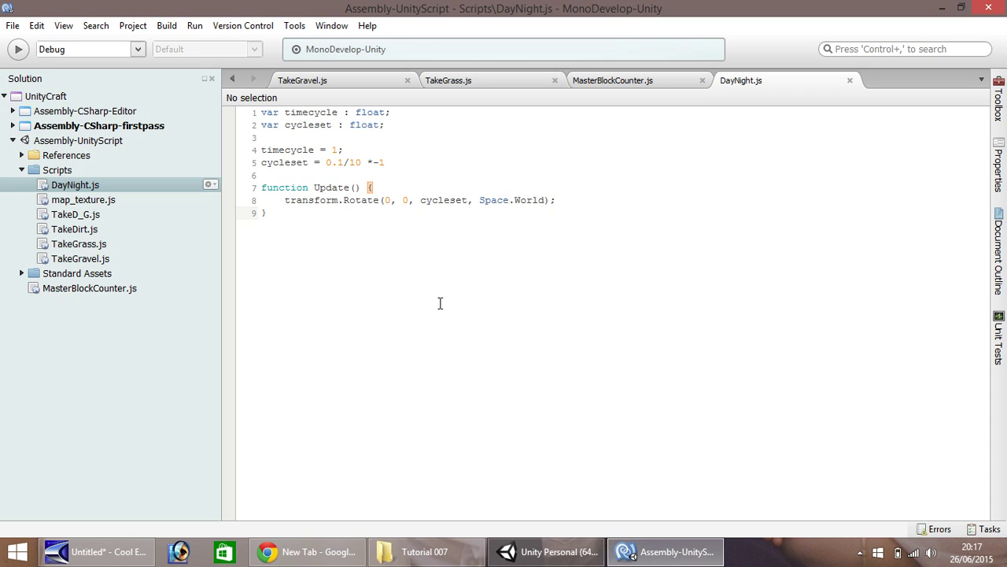
Check the DayNight.js compile error in Unity, end the cycleset assignment with a semicolon in MonoDevelop, and save the script.
left_click(540, 555)
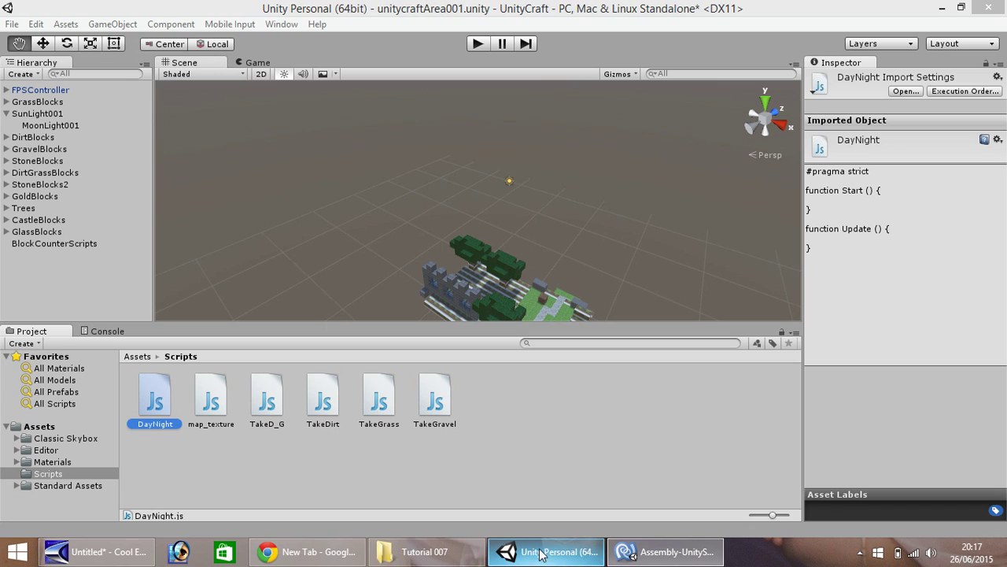
left_click(35, 114)
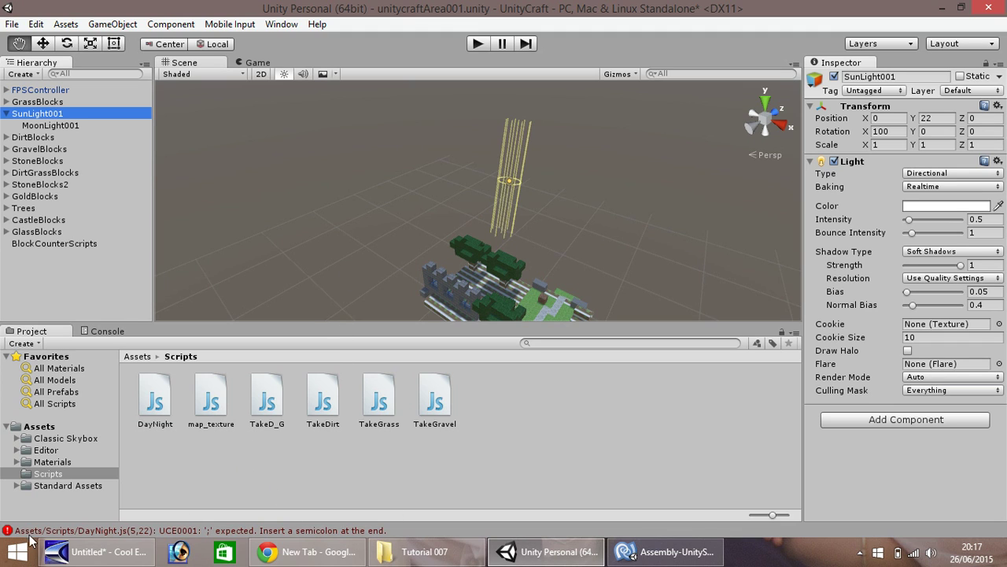
left_click(661, 551)
left_click(407, 161)
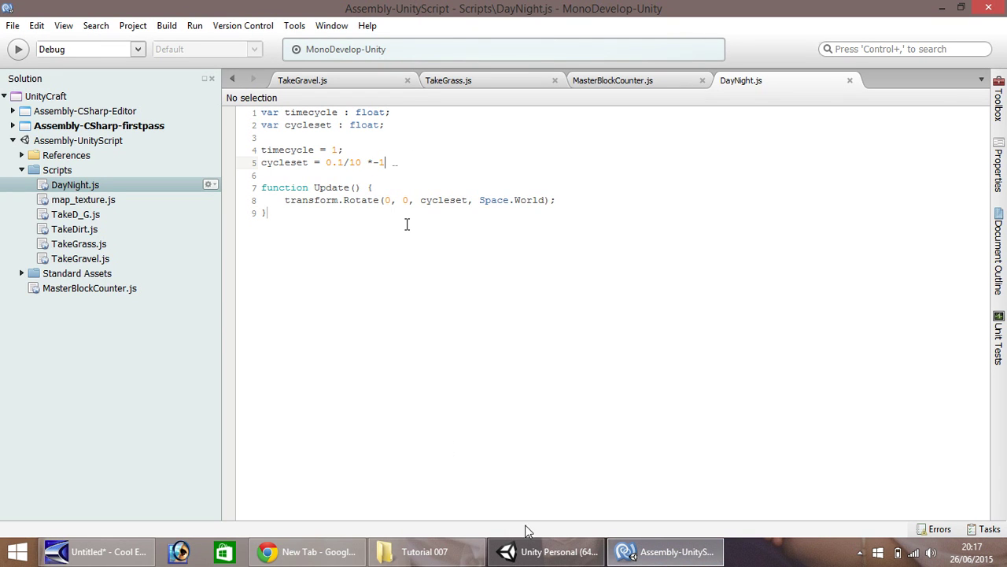
left_click(547, 551)
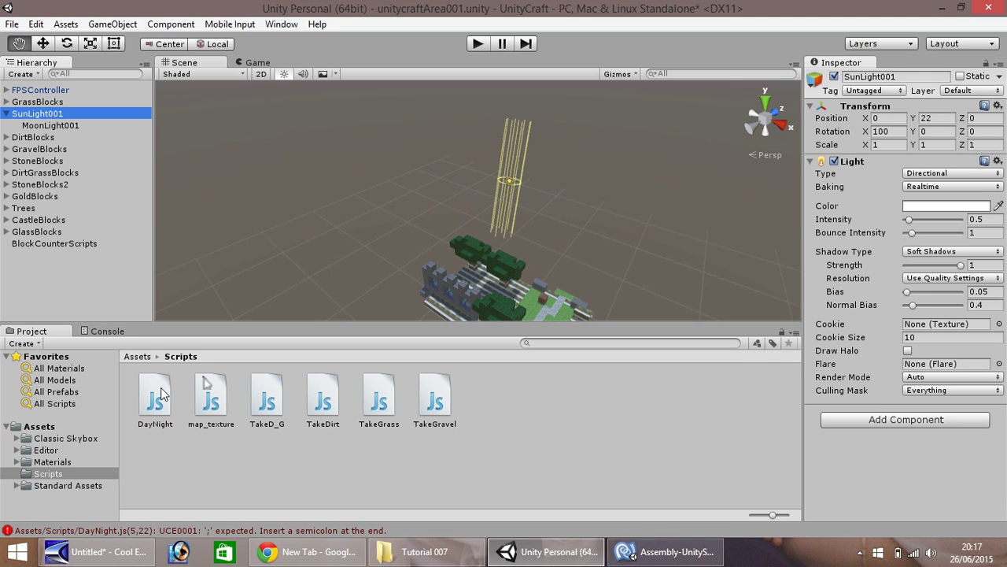
left_click(93, 330)
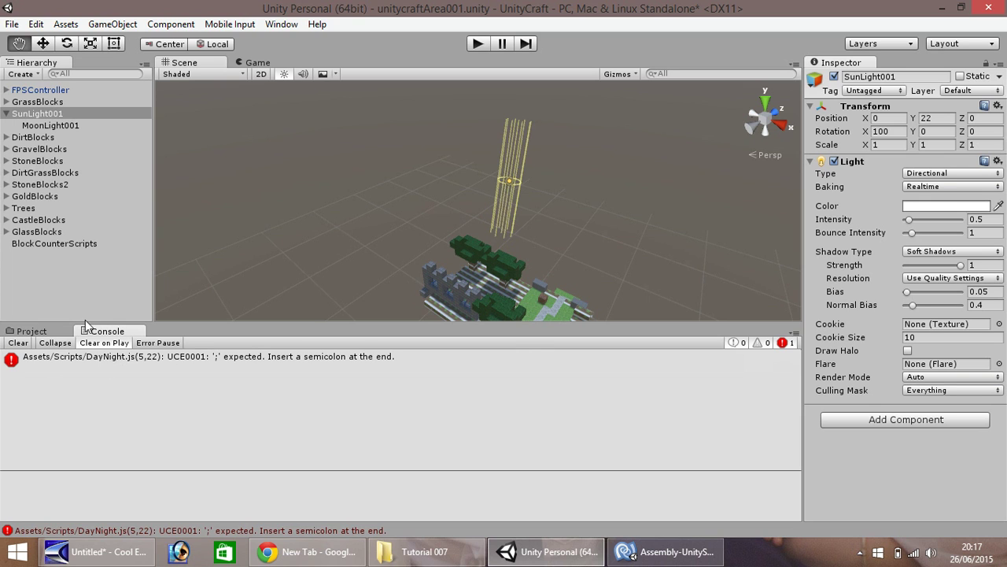
left_click(37, 332)
left_click(665, 551)
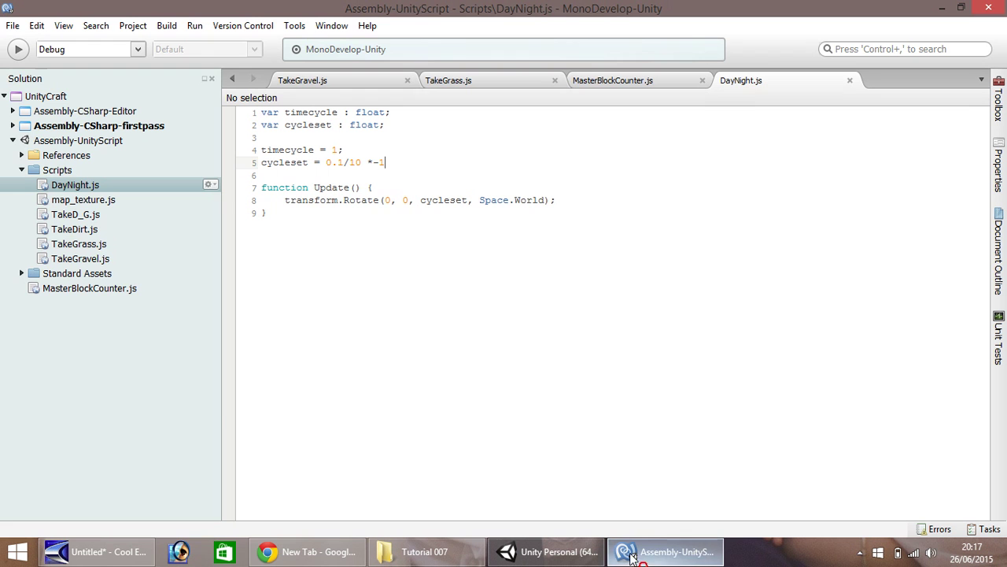
type(";'")
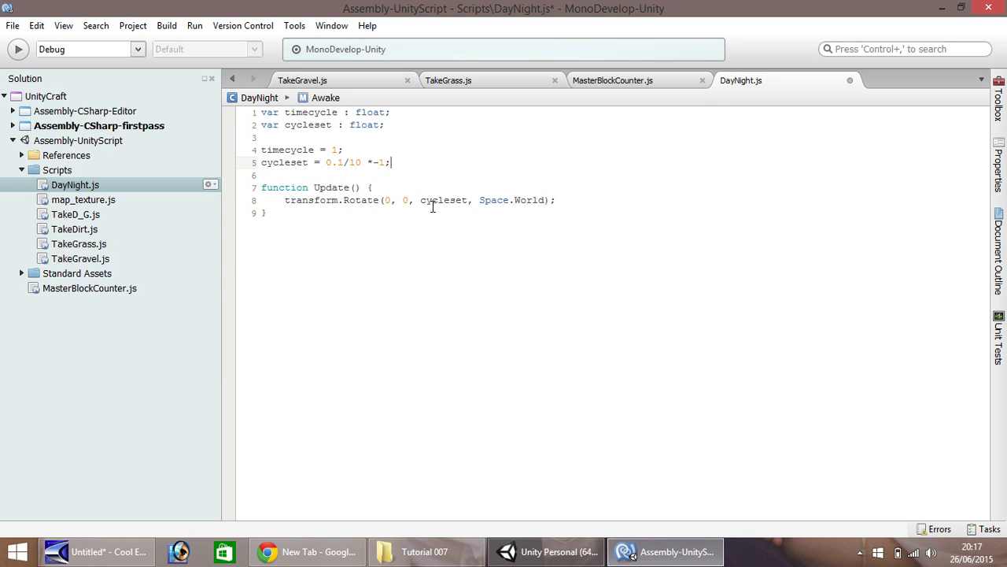
key("ctrl+s")
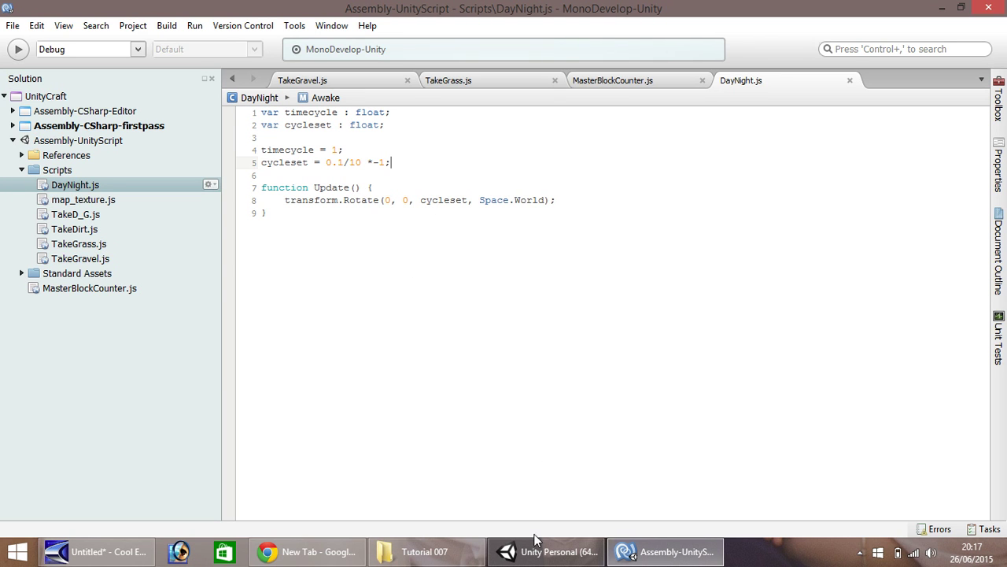
Switch to Unity, attach the DayNight script to SunLight001, and run a play test of the game.
left_click(543, 551)
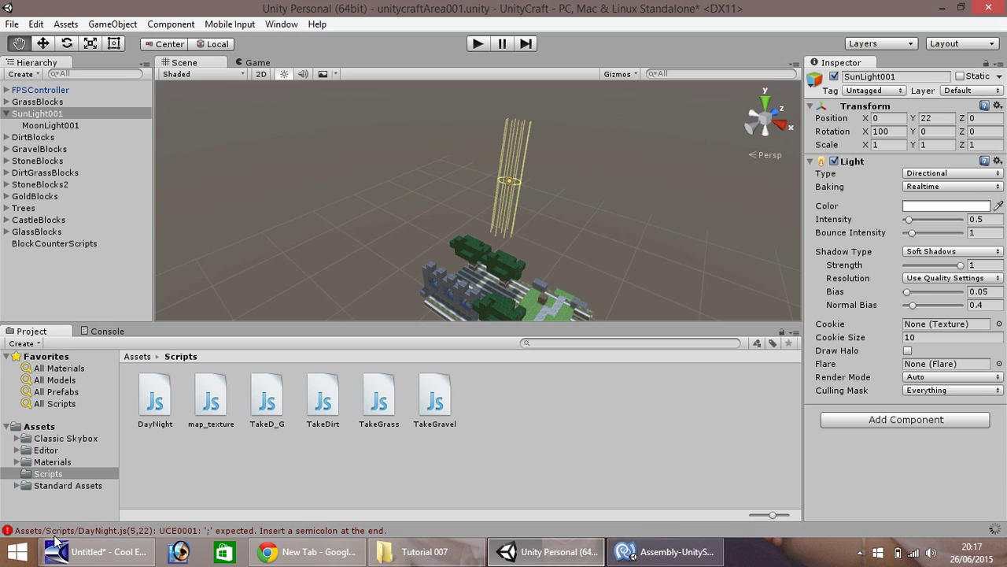
left_click(106, 332)
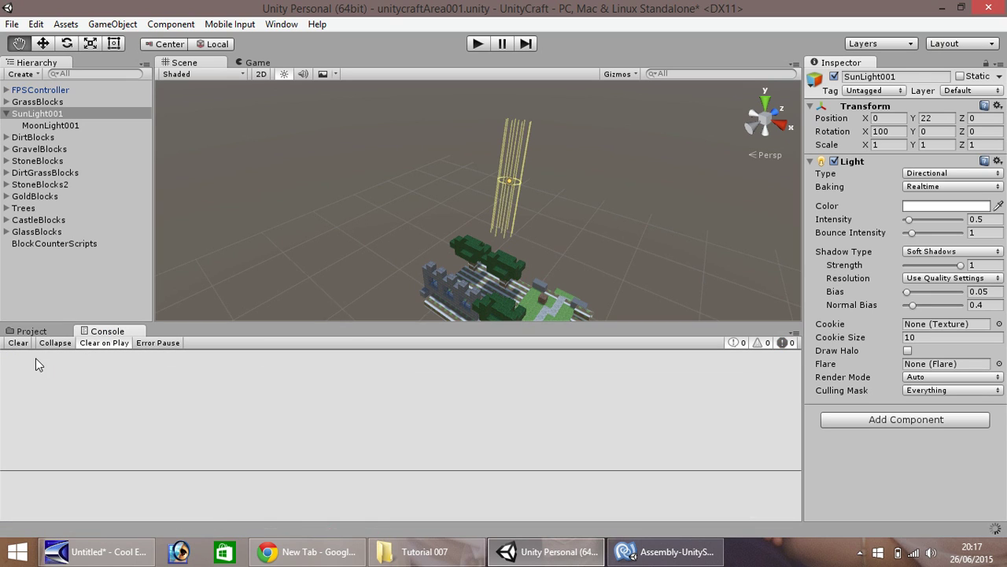
left_click(19, 344)
left_click(30, 333)
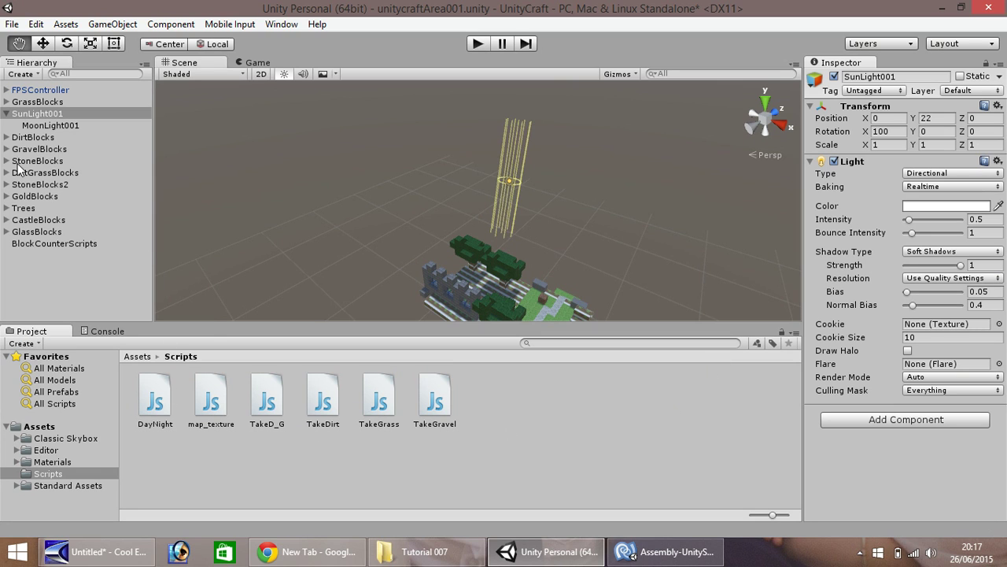
left_click(157, 404)
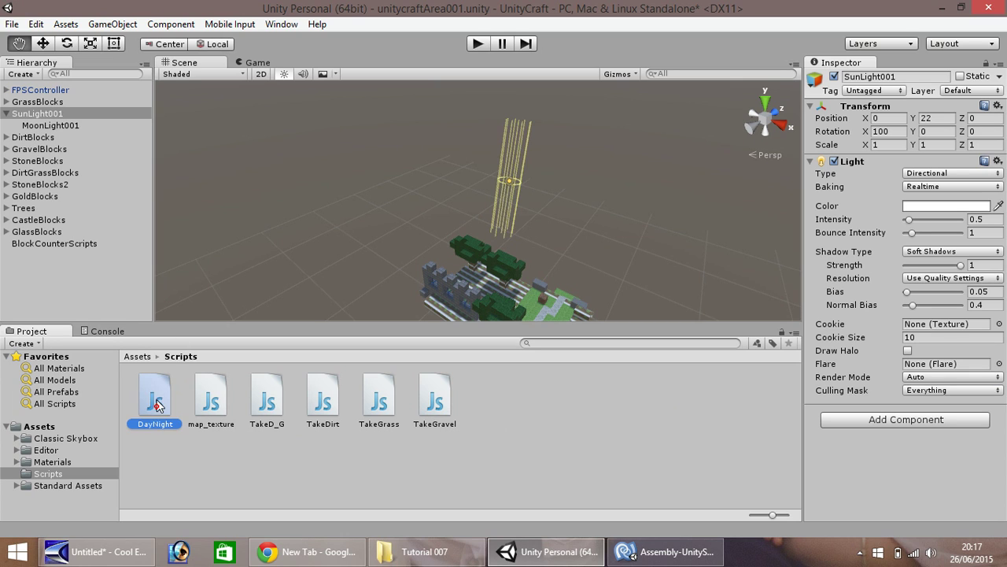
left_click_drag(158, 404, 43, 117)
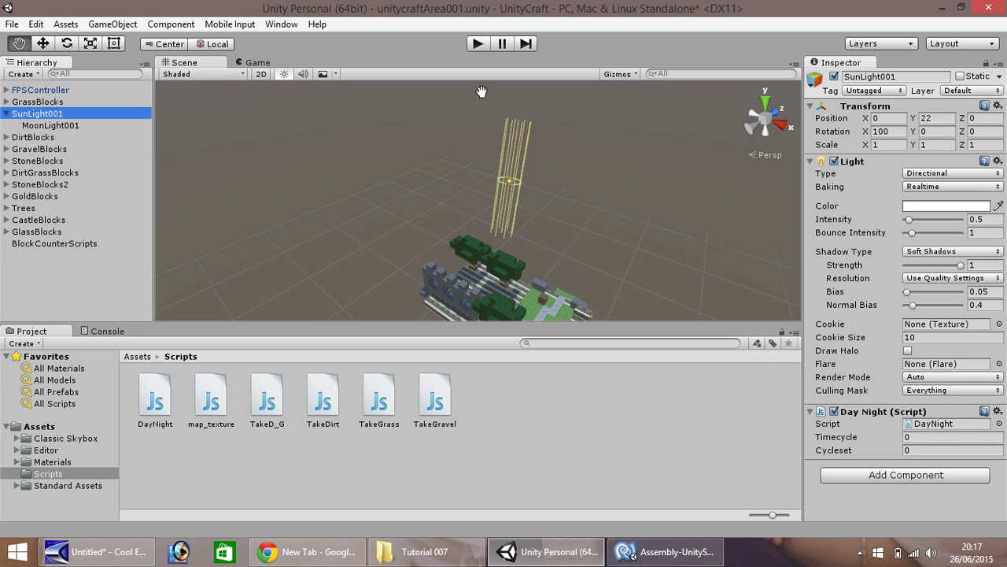
left_click(478, 43)
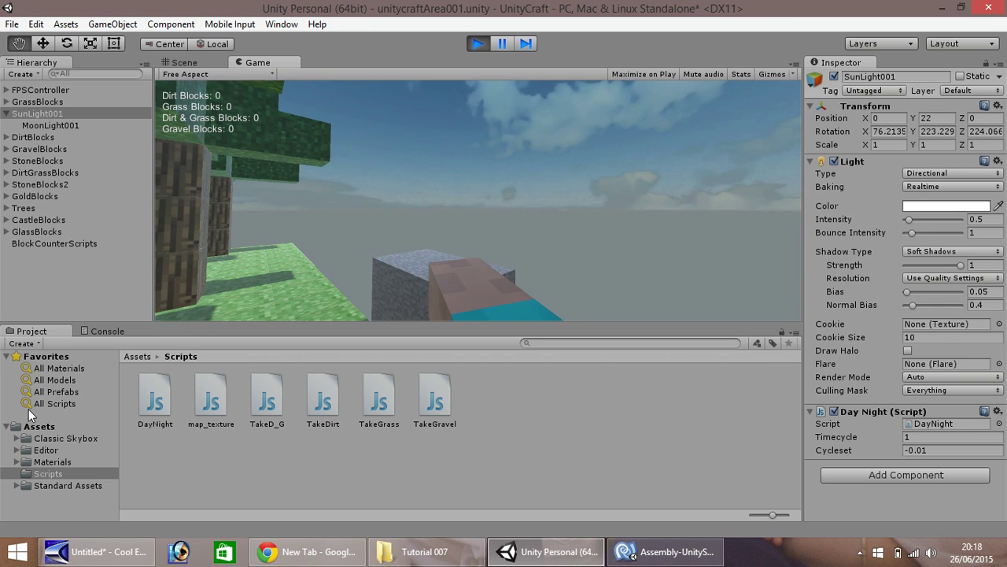
left_click(478, 44)
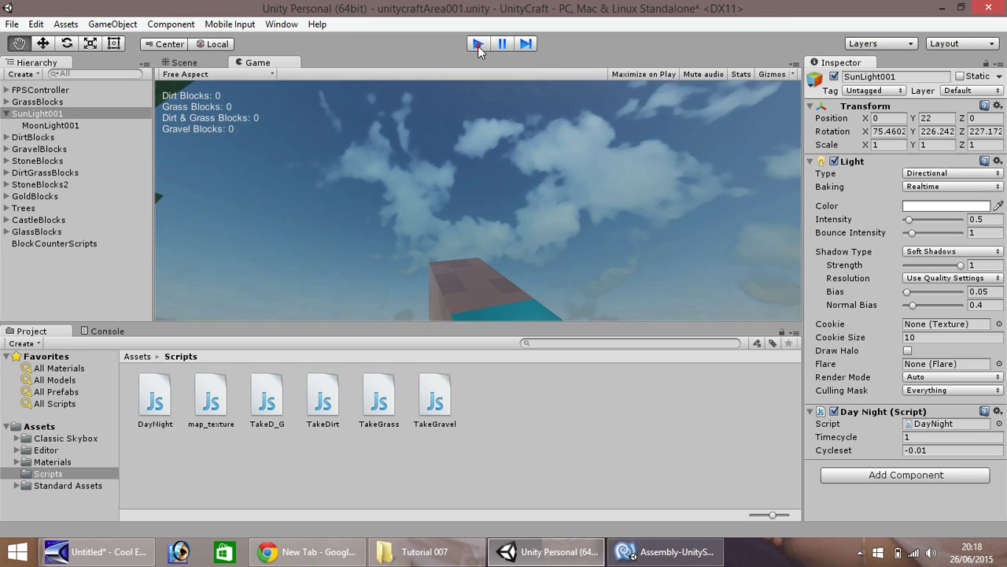
Set timecycle to 0.2 in DayNight.js in MonoDevelop, save it, and play-test the change in Unity.
left_click(633, 551)
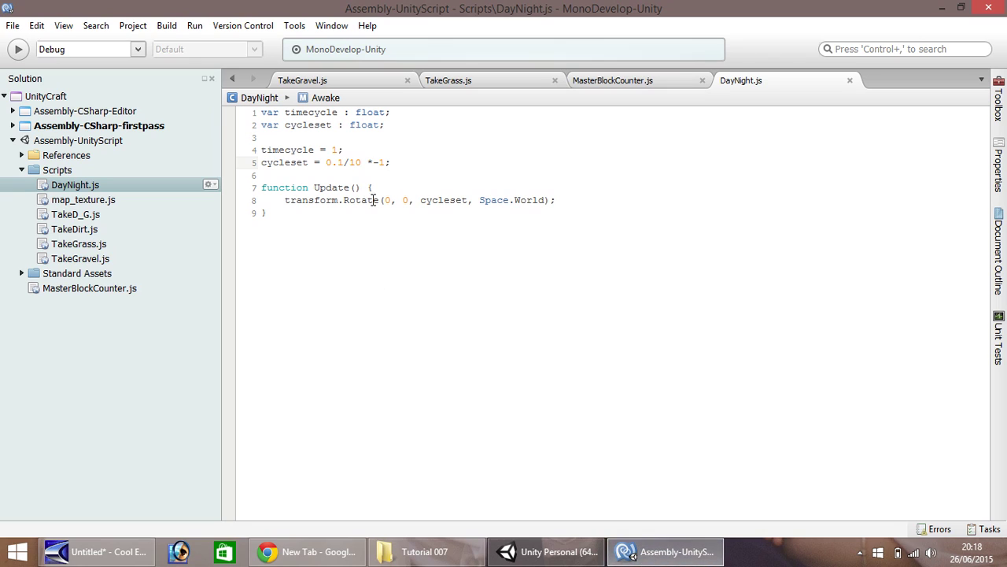
double_click(334, 149)
type("0.2")
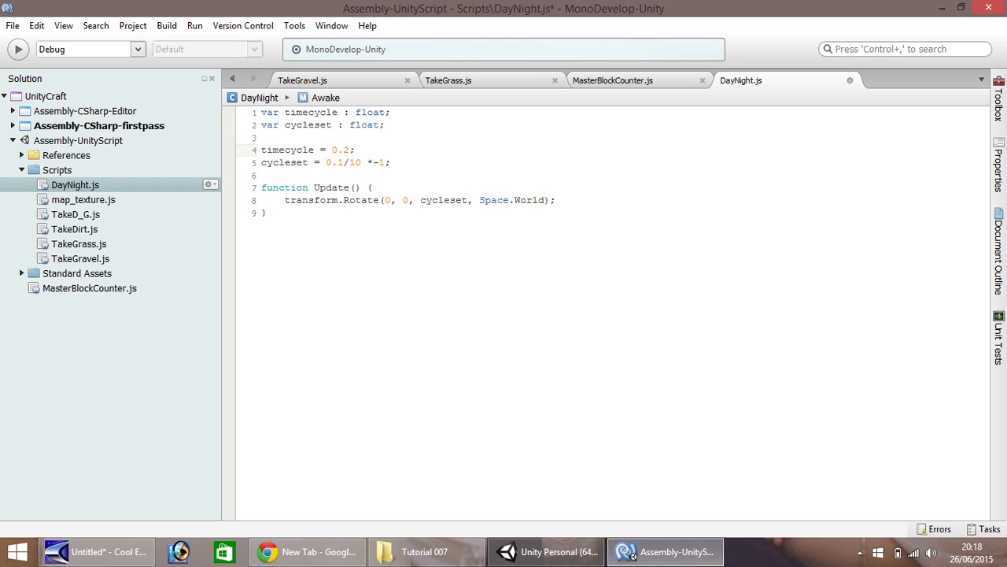
key("ctrl+s")
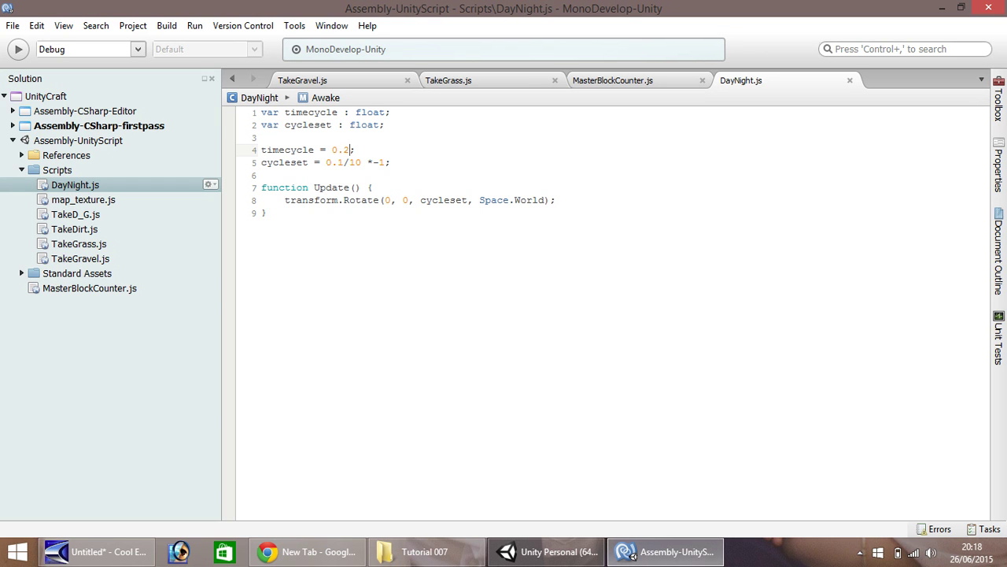
left_click(546, 551)
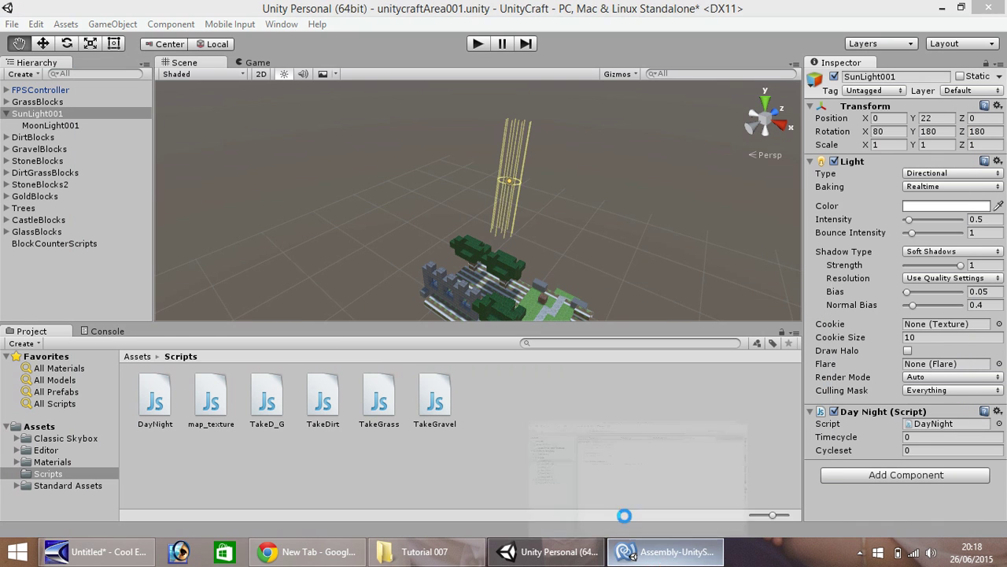
left_click(476, 45)
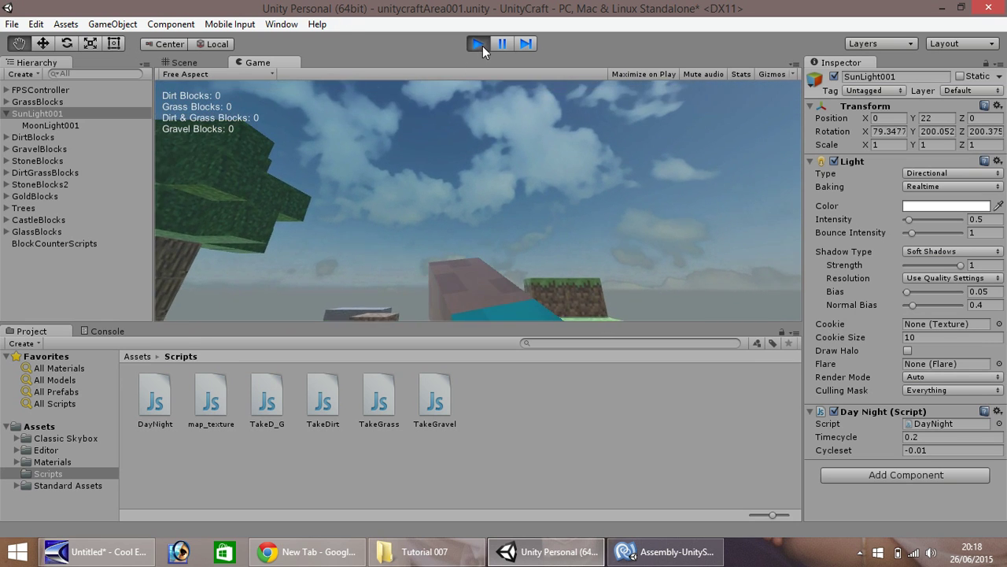
left_click(480, 44)
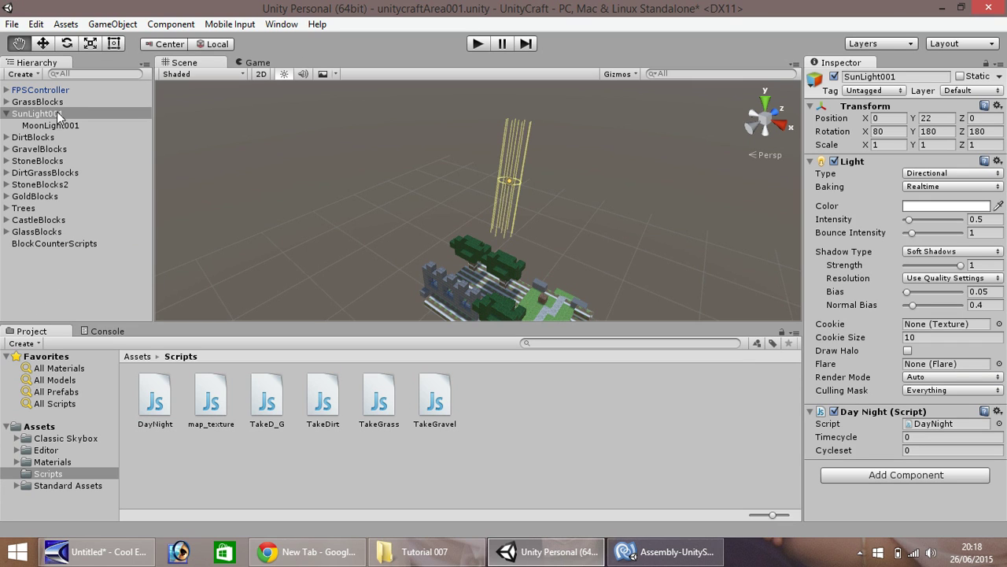
Set the Custom Skybox of FirstPersonCharacter under FPSController to None and play-test the sky.
left_click(44, 90)
left_click(7, 90)
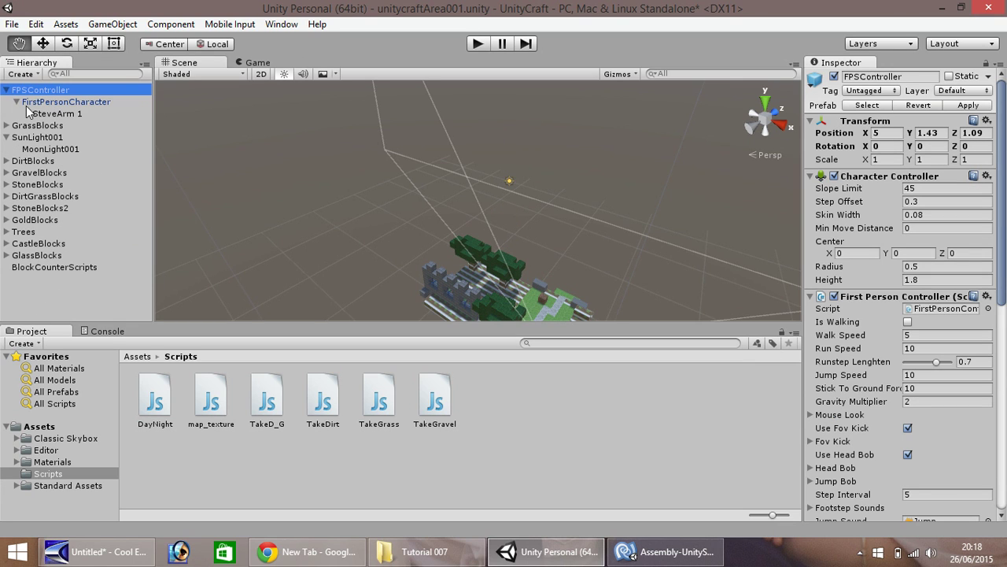
left_click(52, 102)
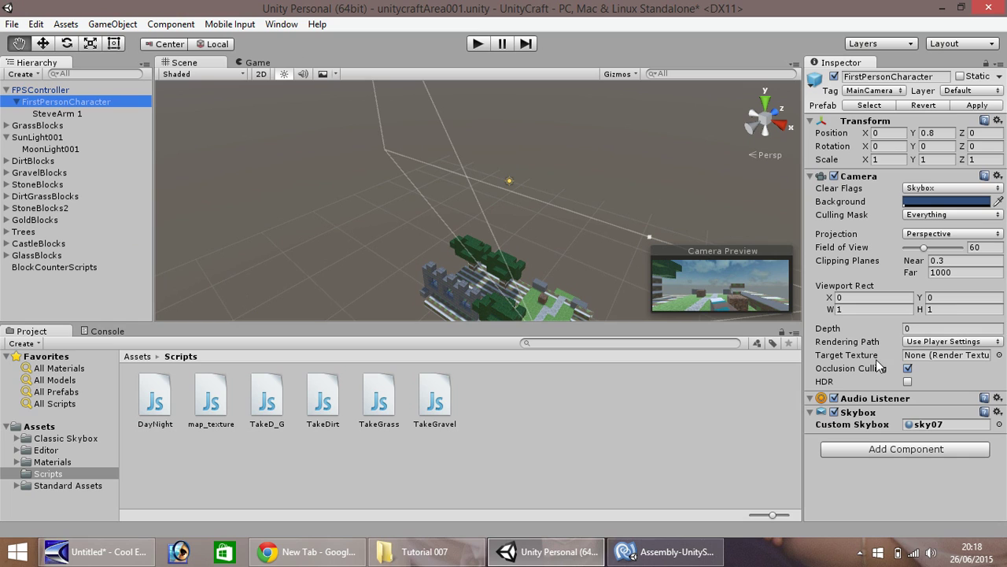
left_click(1000, 425)
left_click_drag(150, 176, 145, 87)
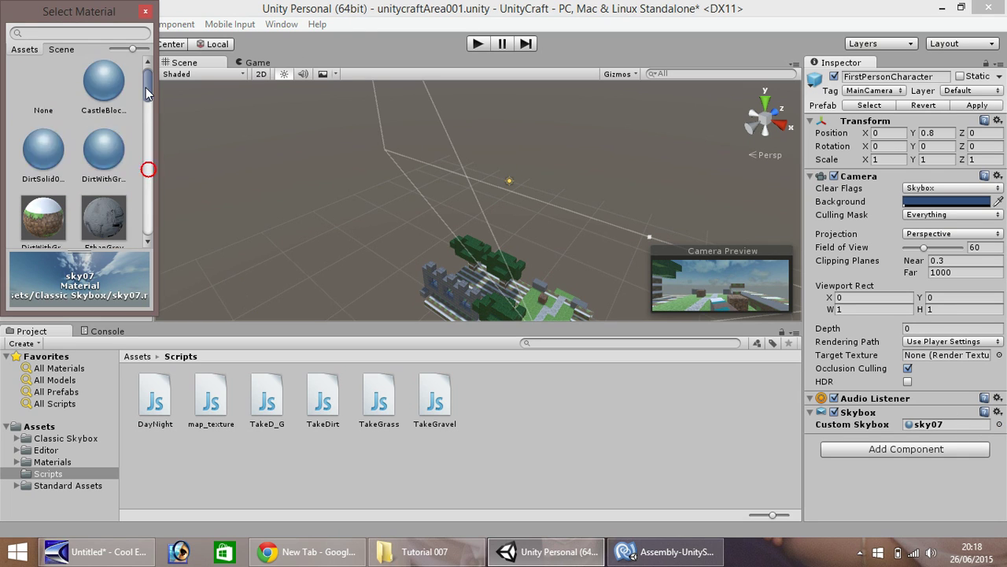
left_click(40, 90)
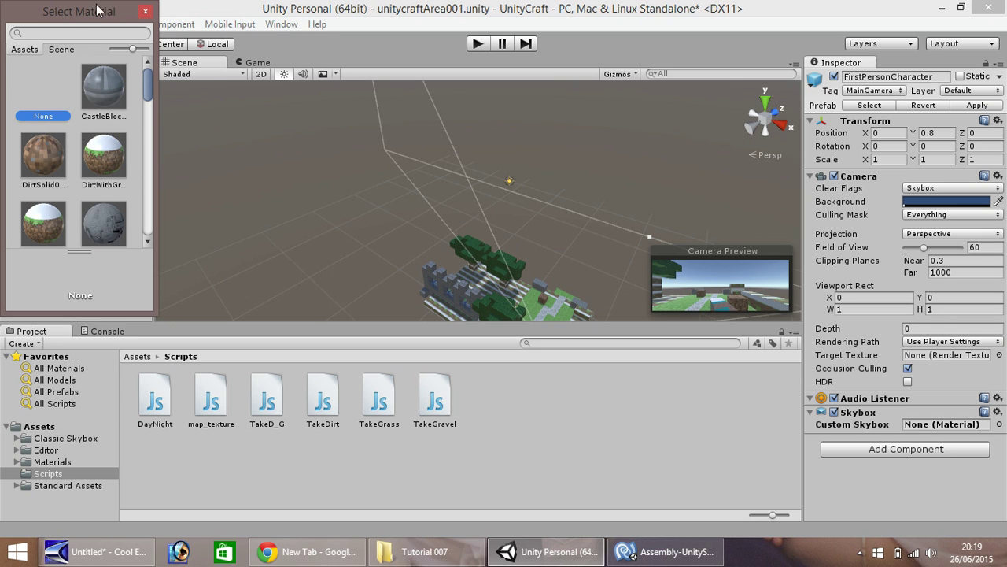
left_click(145, 12)
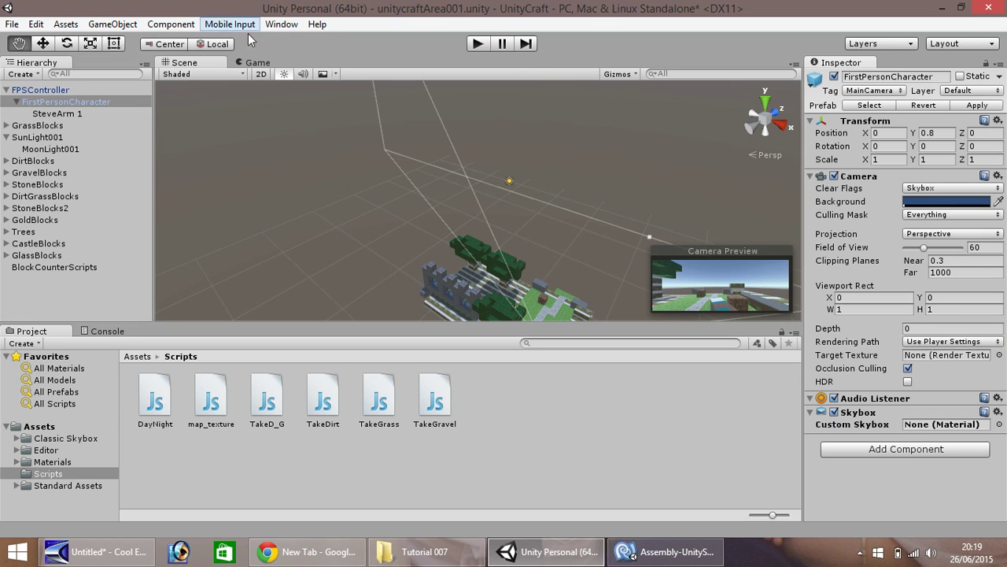
left_click(486, 48)
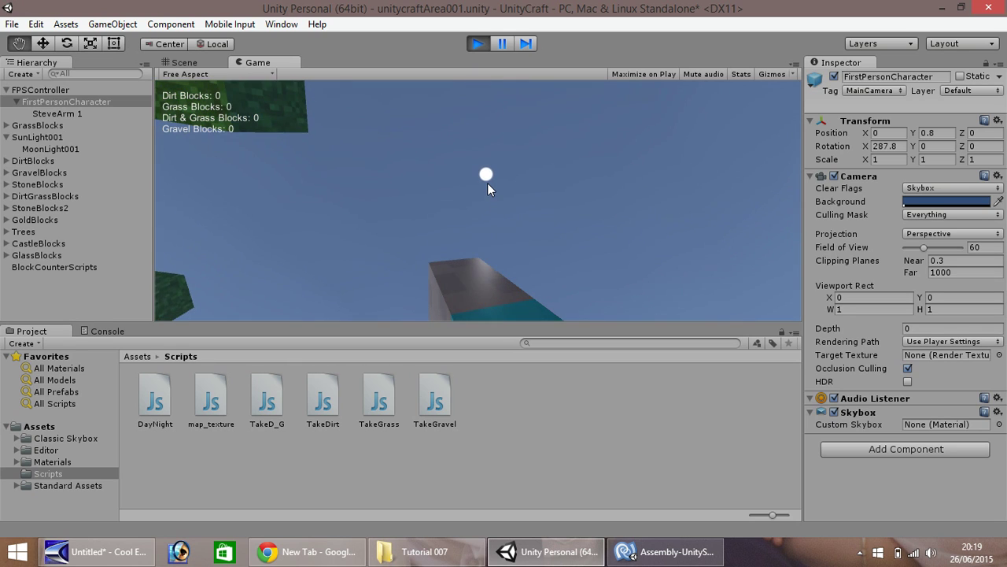
left_click(478, 44)
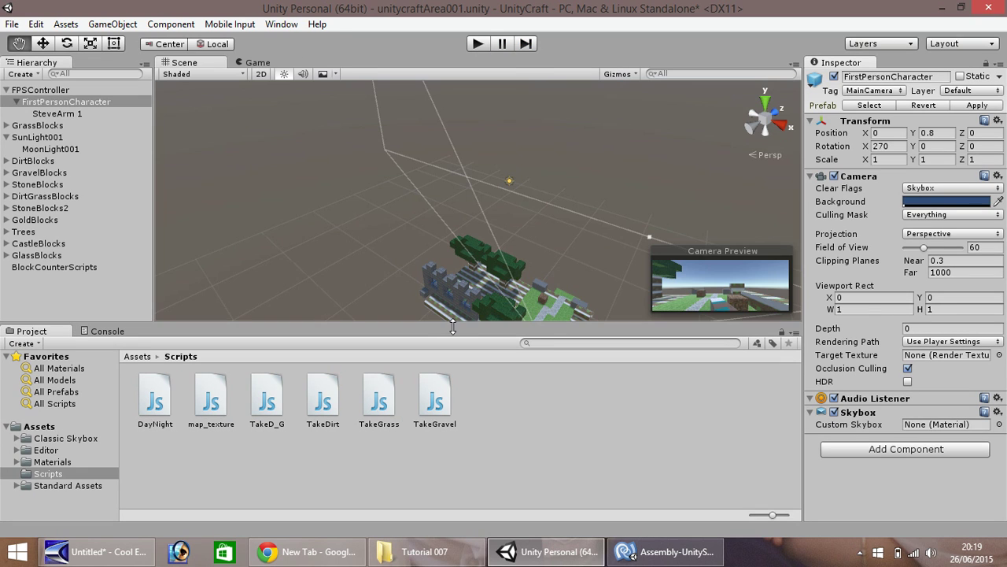
Switch to MonoDevelop, set timecycle to 10 in DayNight.js, and save the script.
left_click(645, 552)
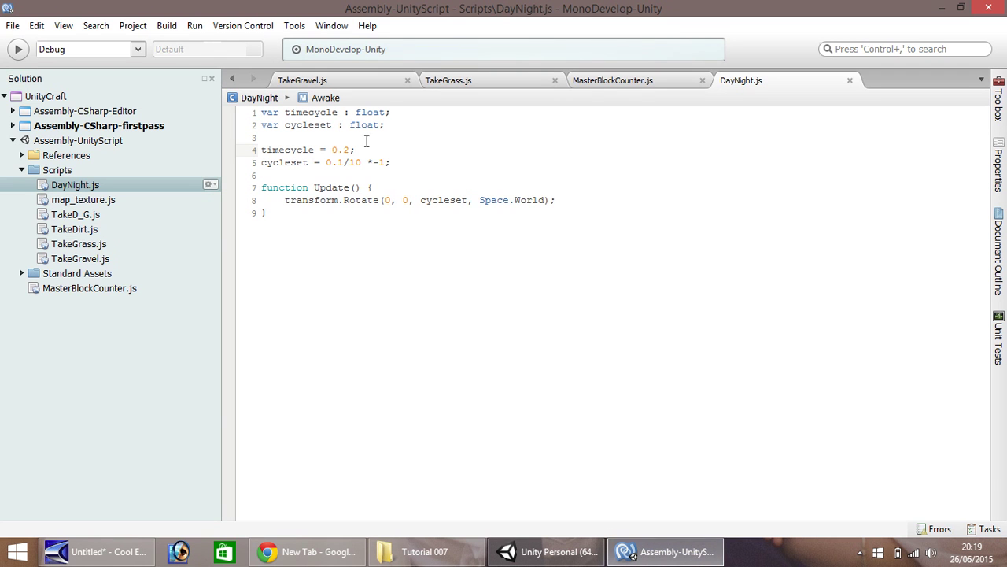
key("BackSpace")
key("BackSpace")
key("BackSpace")
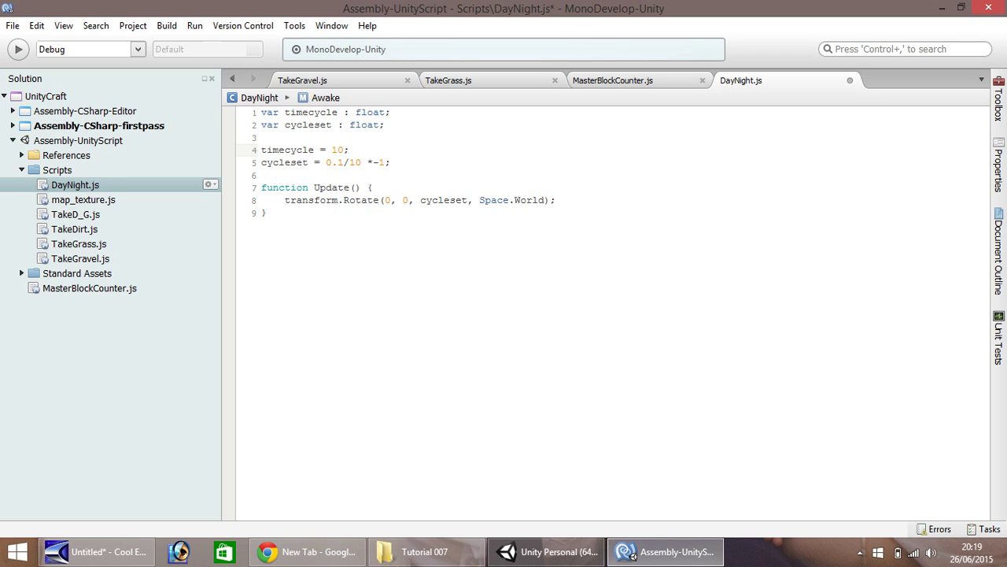
key("ctrl+s")
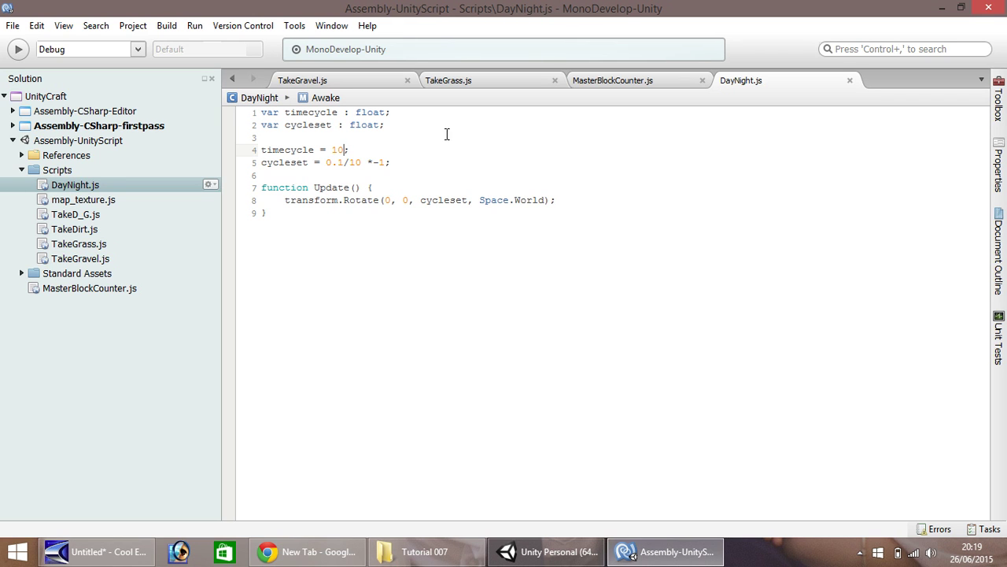
Switch to Unity and play-test the game to check the sun's movement across the sky.
left_click(525, 549)
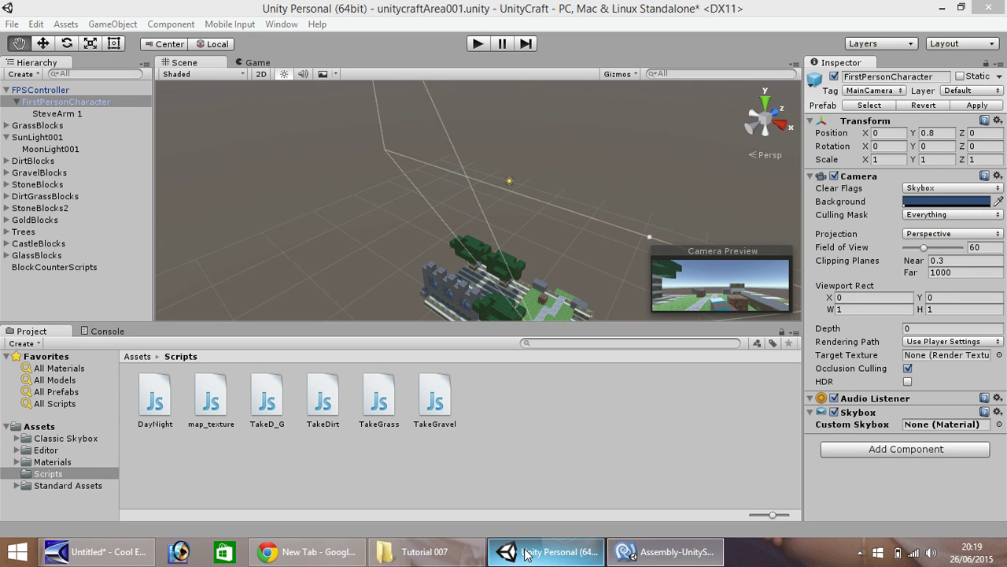
left_click(479, 44)
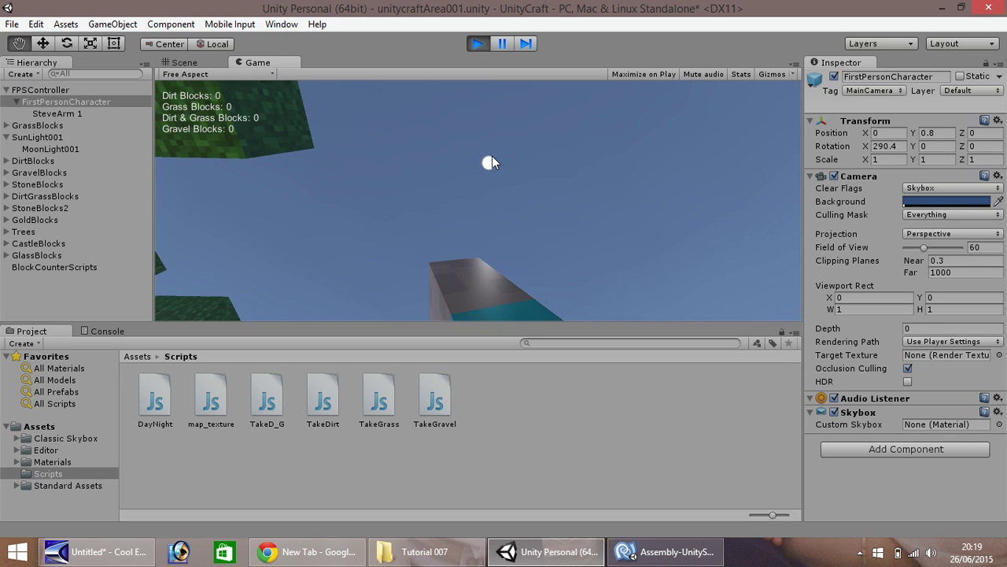
left_click(479, 46)
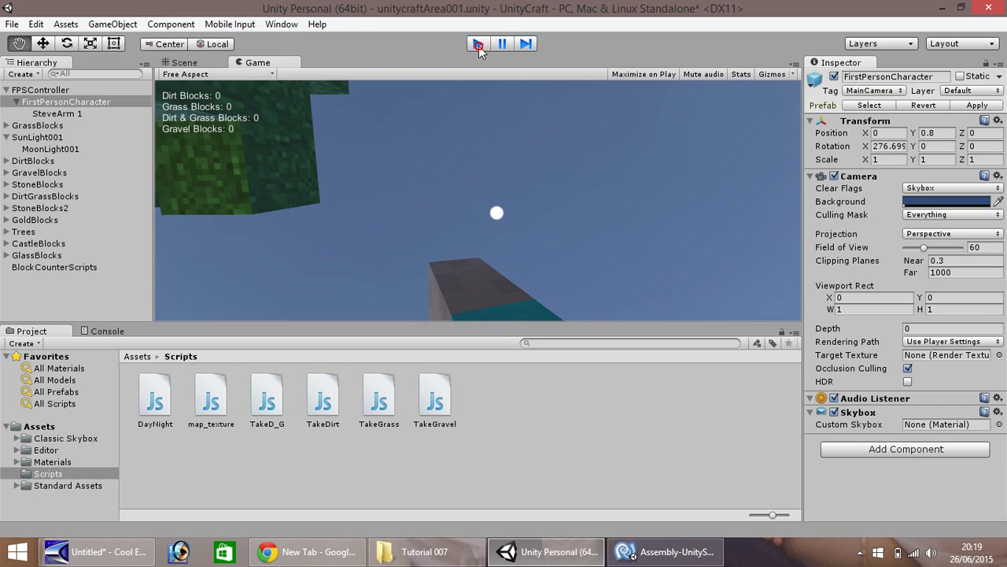
In DayNight.js in MonoDevelop, set timecycle to 1, change the cycleset formula to 0.1/timecycle *-1, and save the script.
left_click(665, 551)
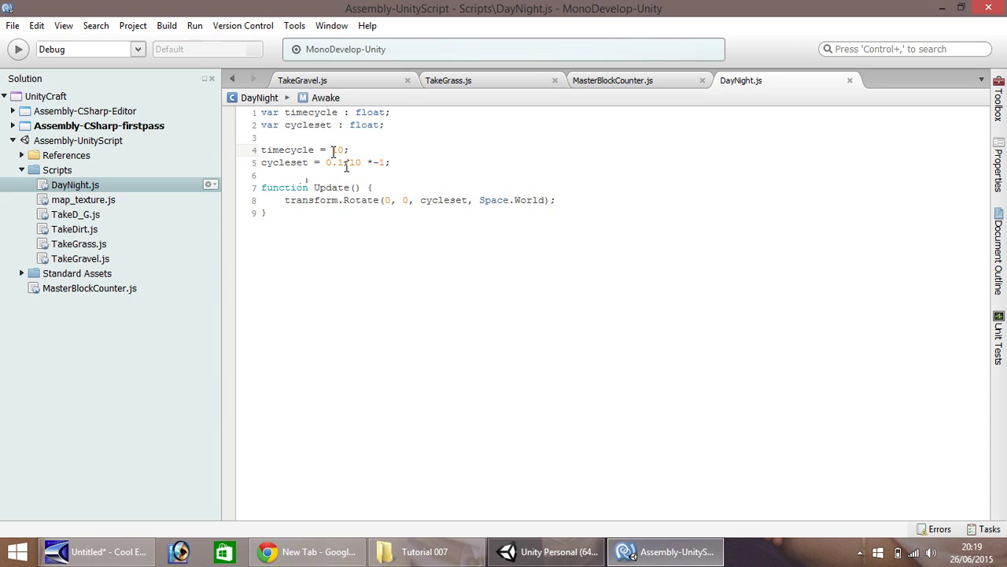
left_click_drag(333, 150, 343, 150)
type("1")
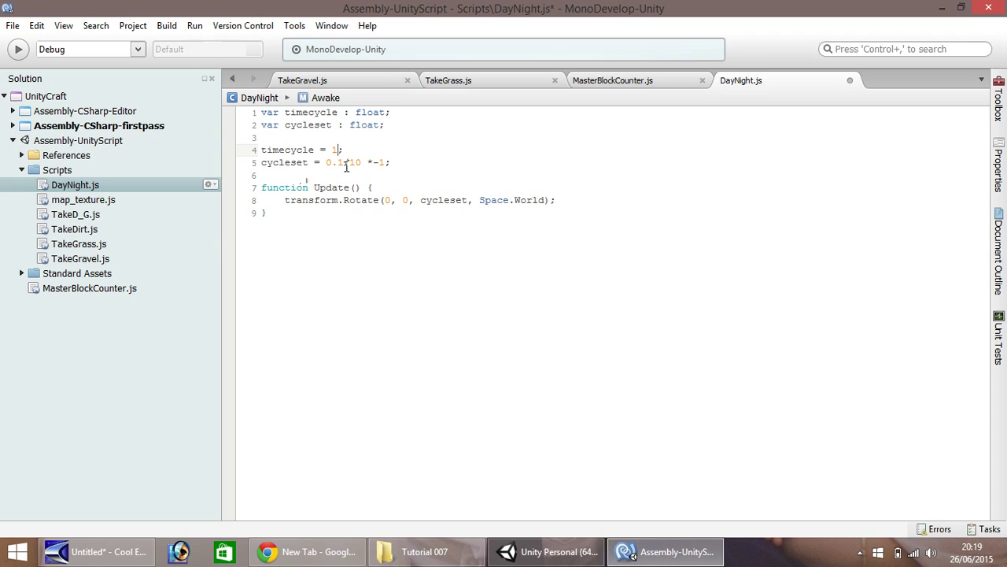
left_click_drag(348, 161, 361, 162)
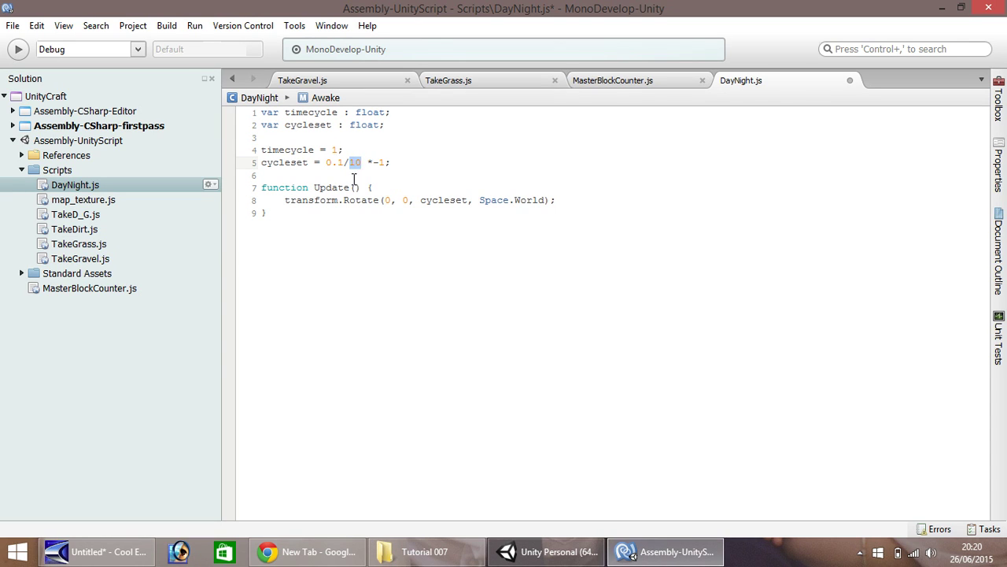
left_click(337, 149)
double_click(355, 162)
type("timecycl")
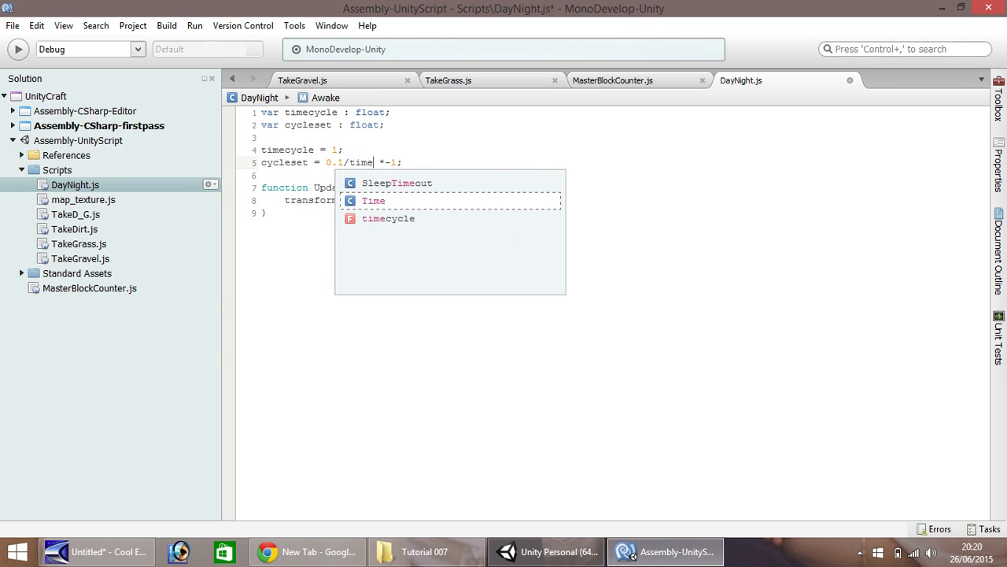
type("e")
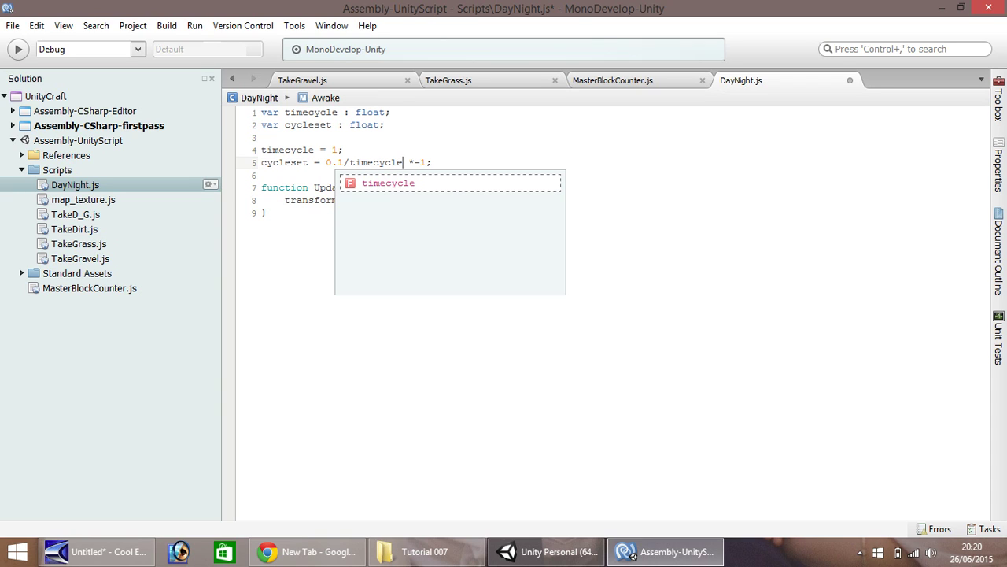
left_click(302, 217)
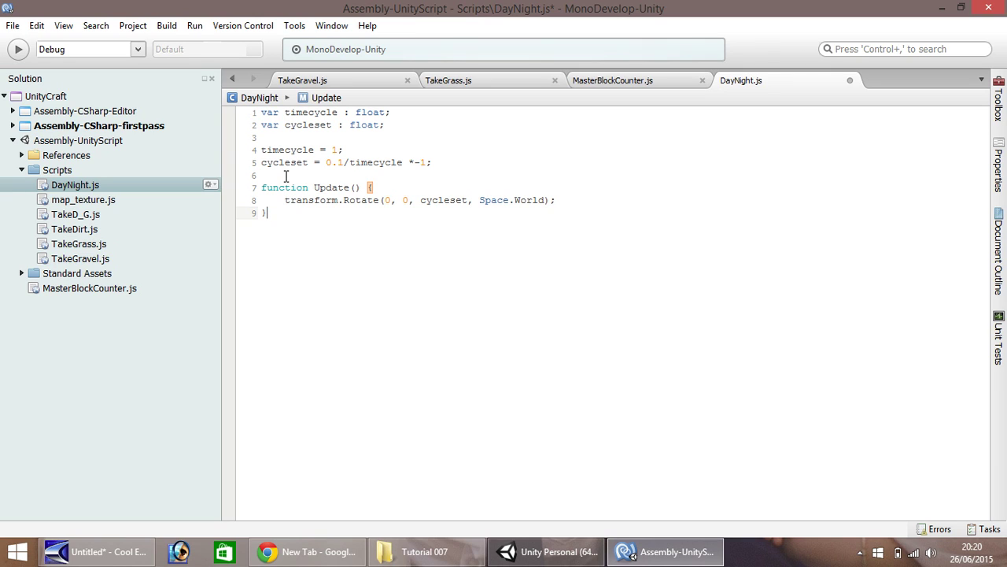
key("ctrl+s")
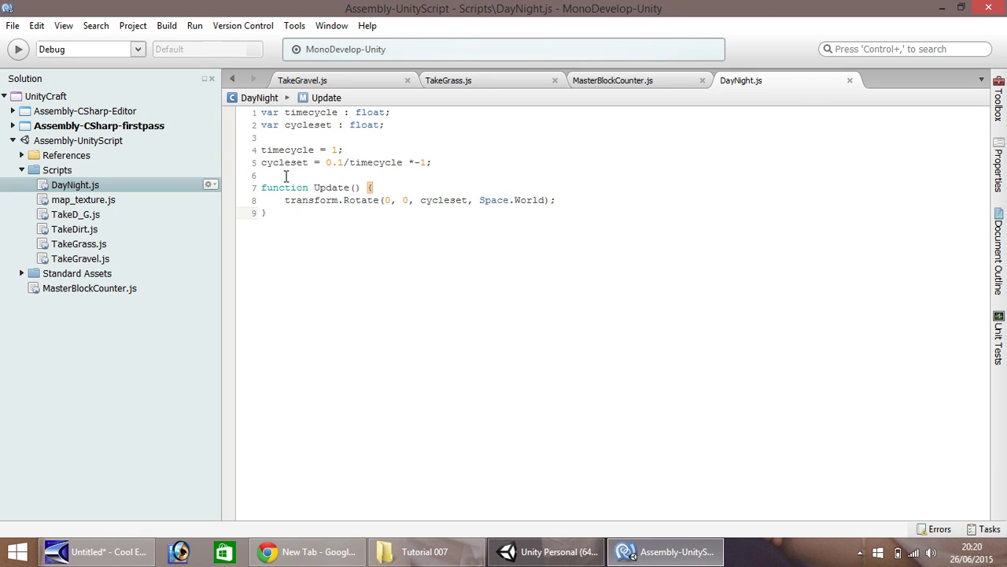
Set timecycle to 0.5 in DayNight.js and save the script.
double_click(337, 150)
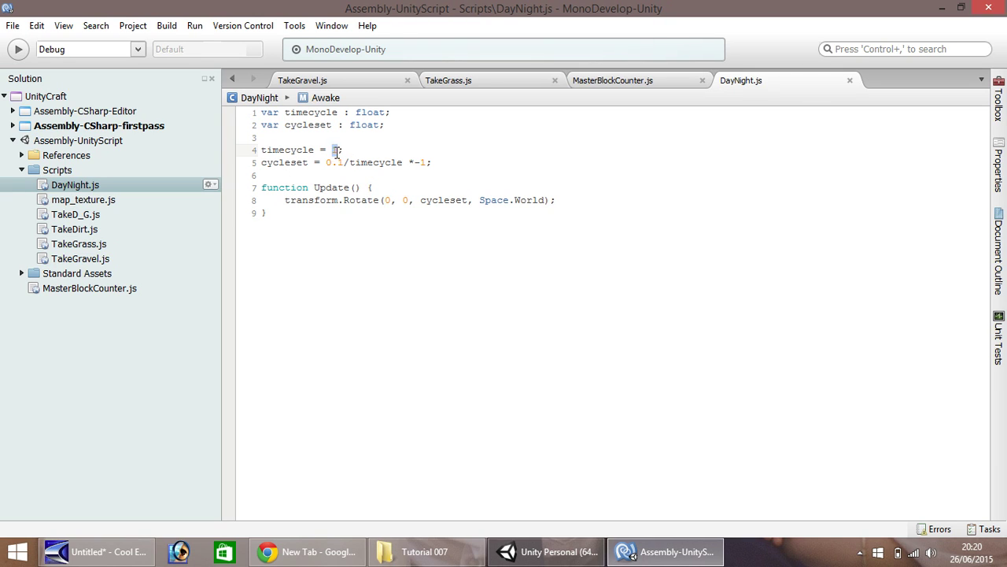
type("0.5")
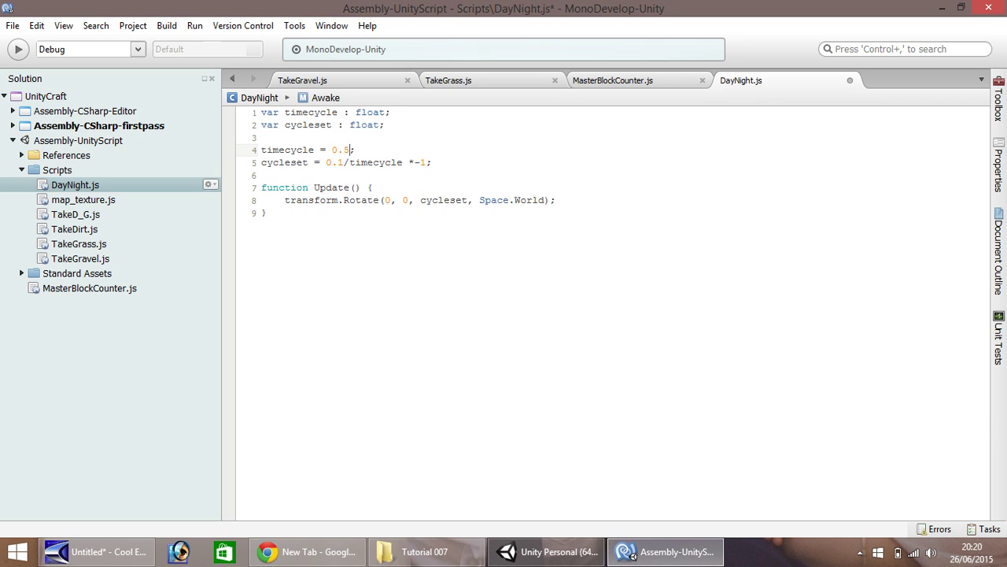
key("ctrl+s")
Switch to Unity and play-test the day and night cycle while walking the character around the block area.
left_click(550, 551)
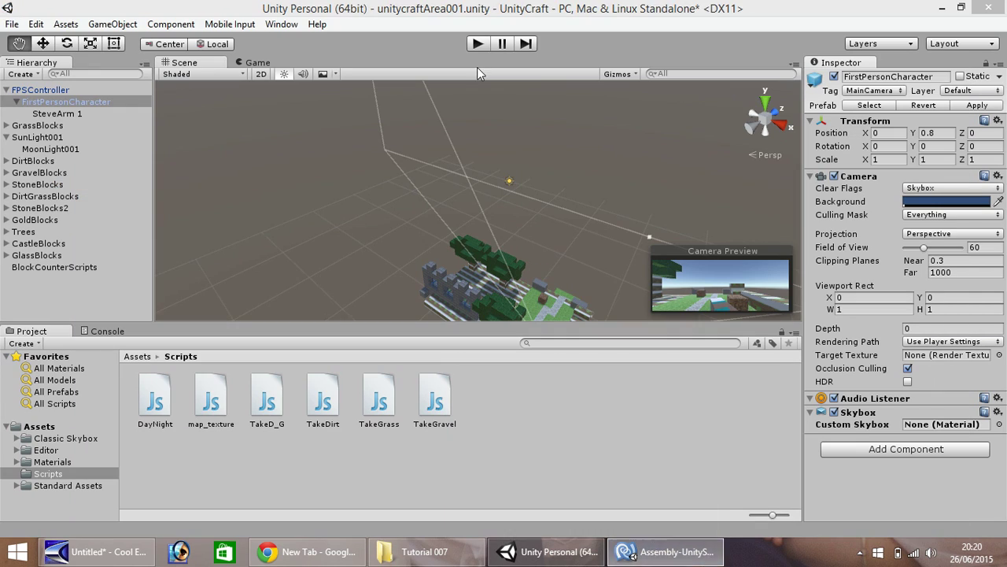
left_click(479, 43)
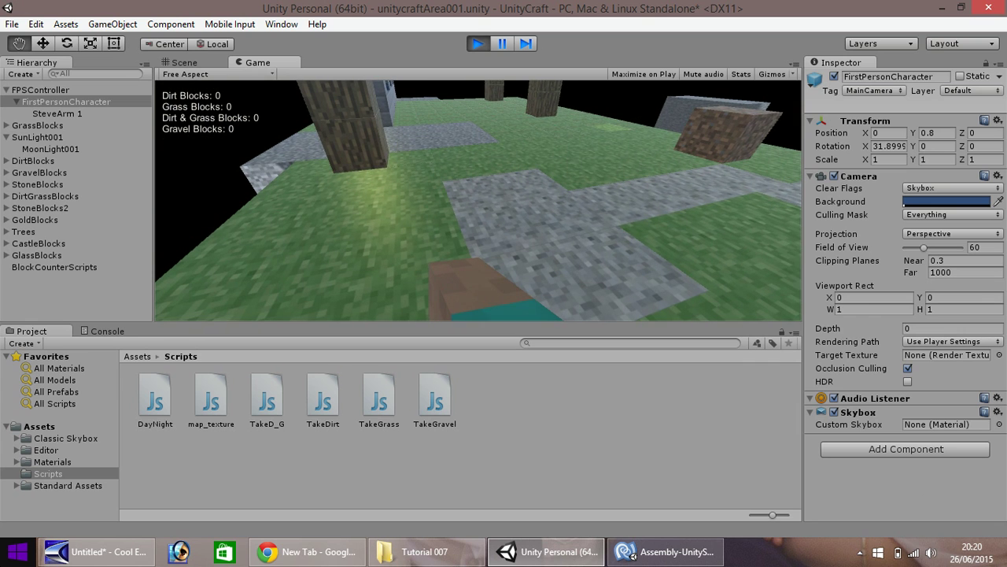
key("w")
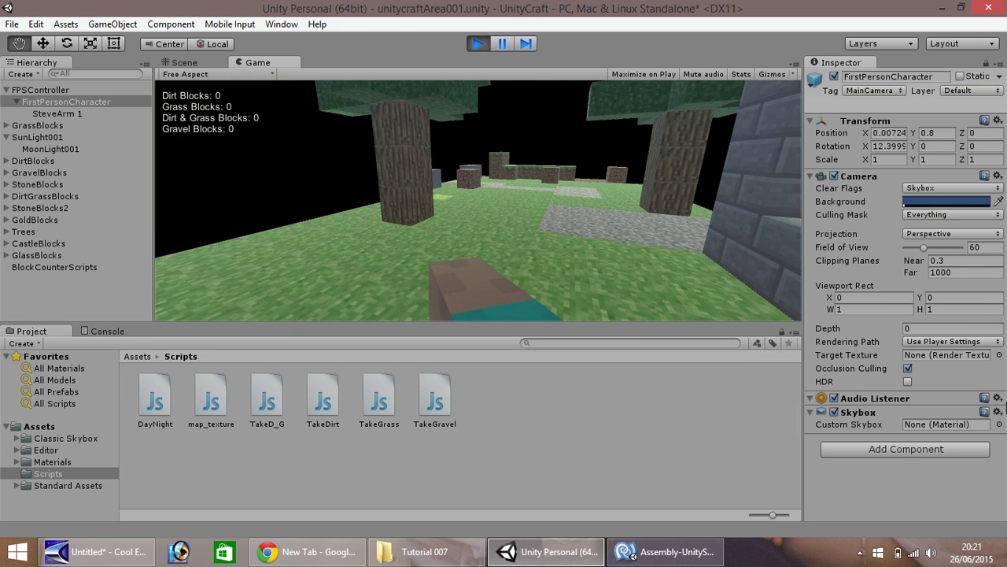
key("w")
key("w")
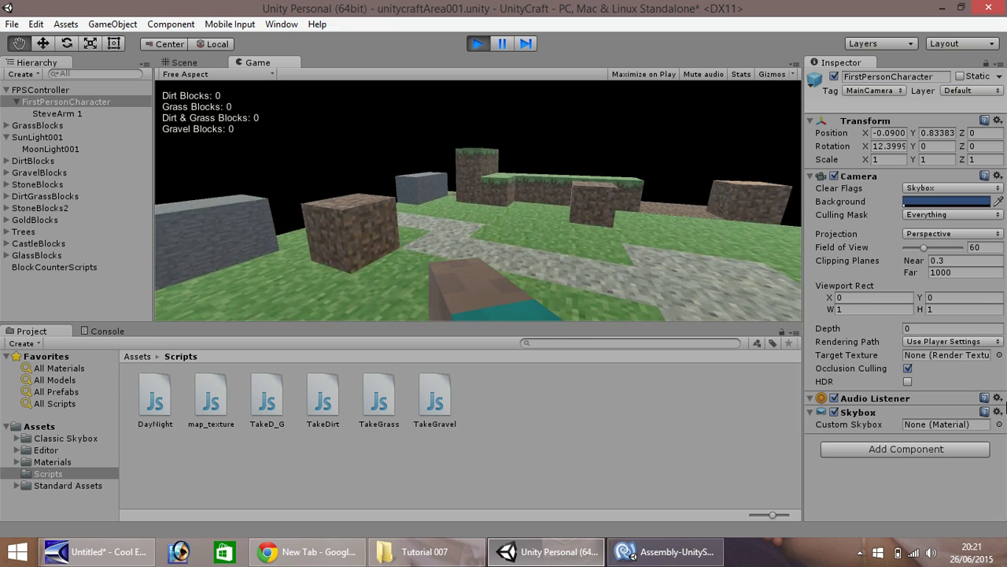
key("w")
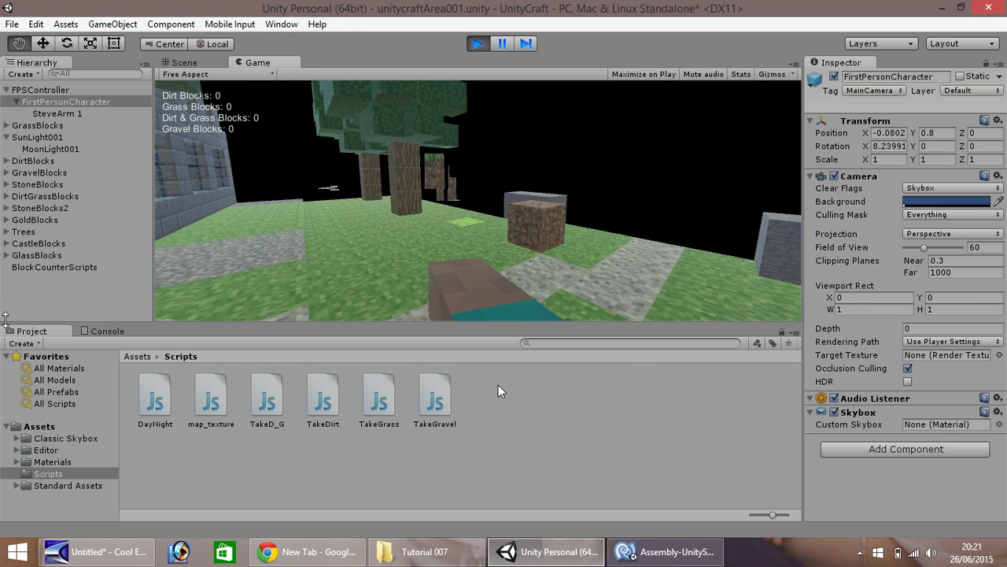
key("w")
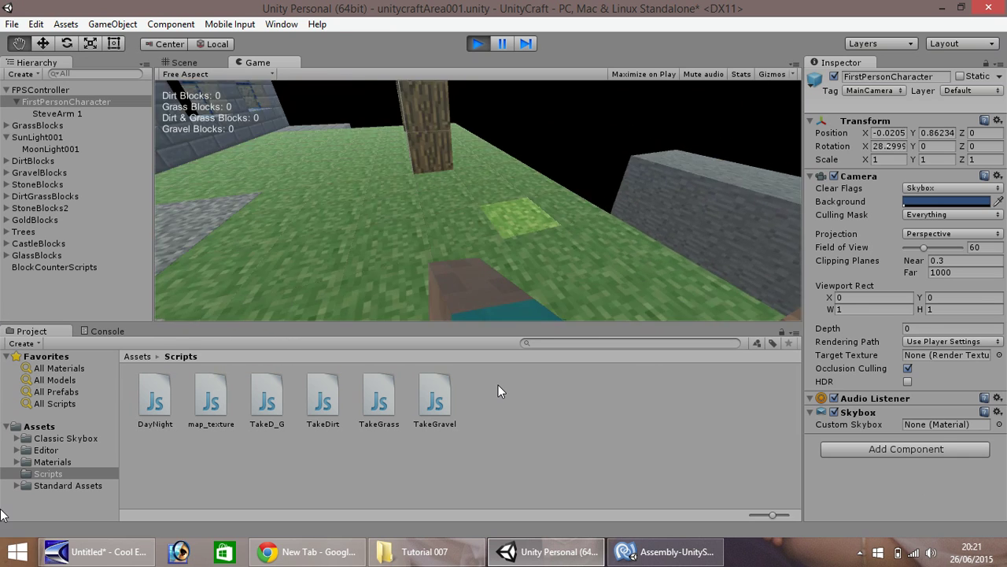
key("w")
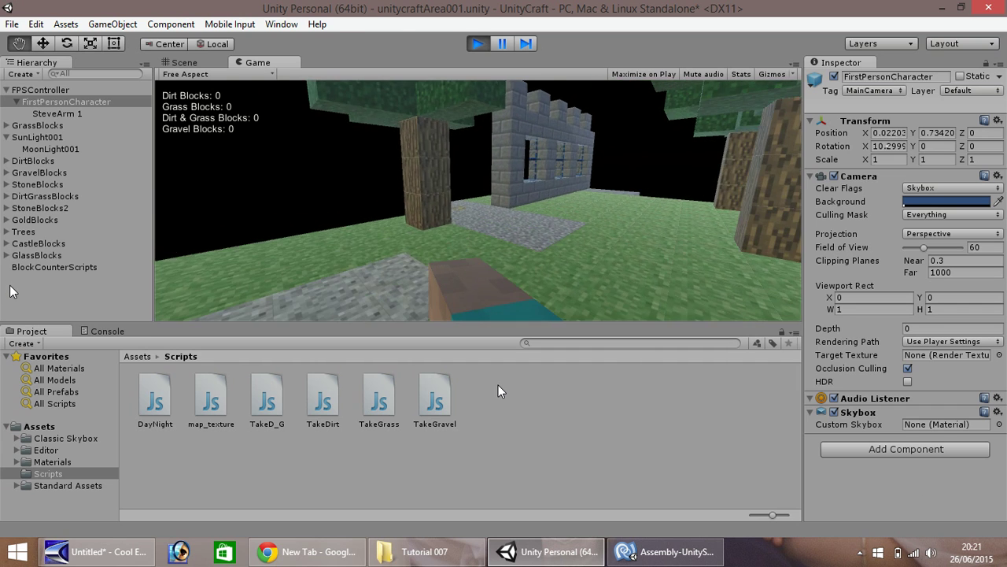
key("w")
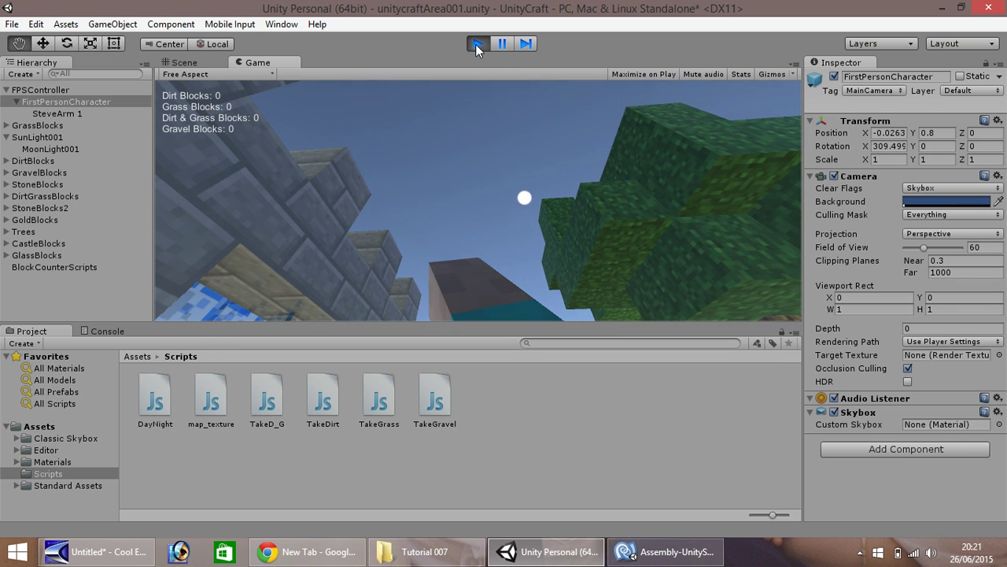
left_click(475, 44)
Switch to MonoDevelop, set timecycle to 0.01 in DayNight.js, and save the script.
left_click(668, 551)
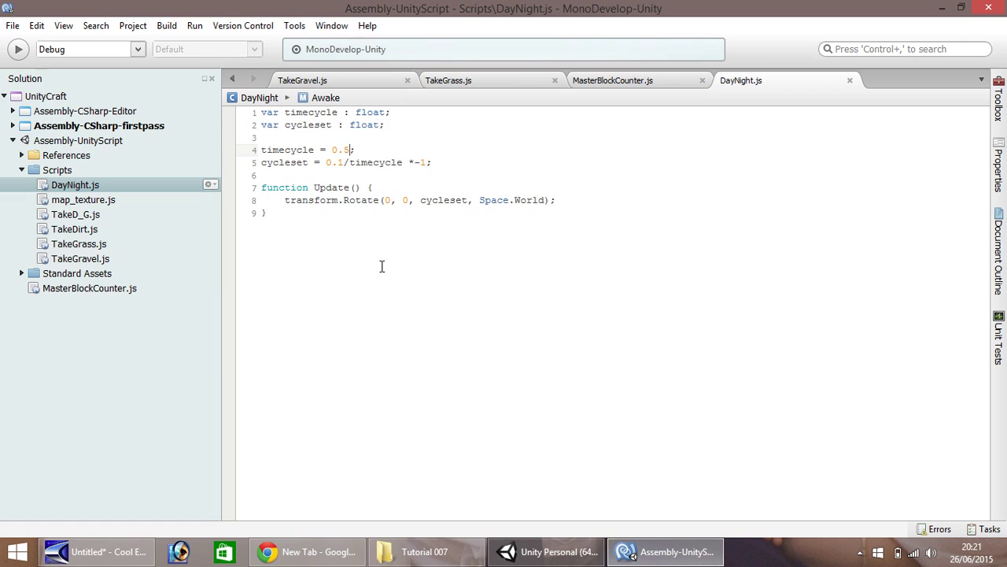
mouse_move(344, 149)
left_mouse_down()
mouse_move(334, 150)
mouse_move(347, 149)
left_mouse_up()
left_click(344, 149)
key("Delete")
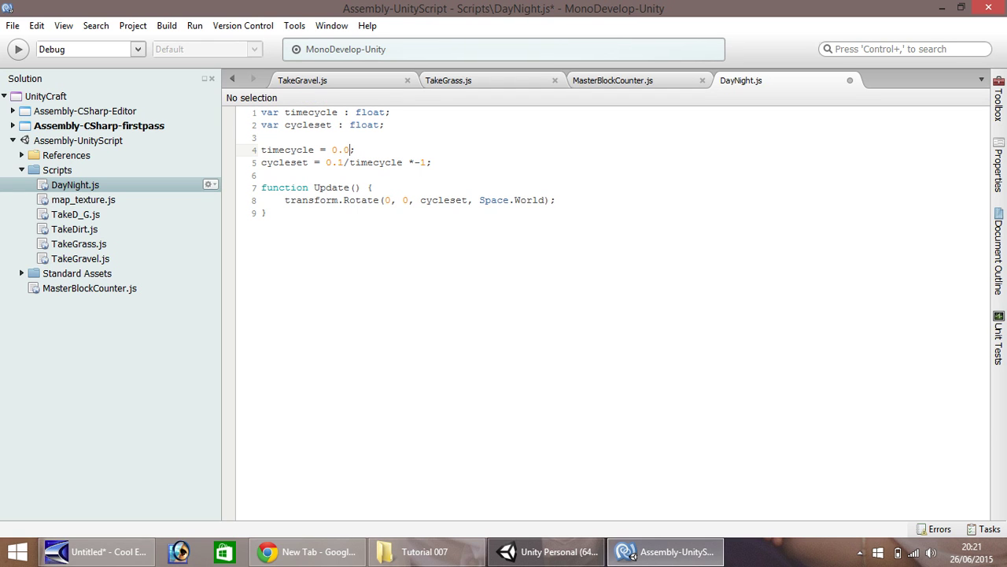
key("ctrl+s")
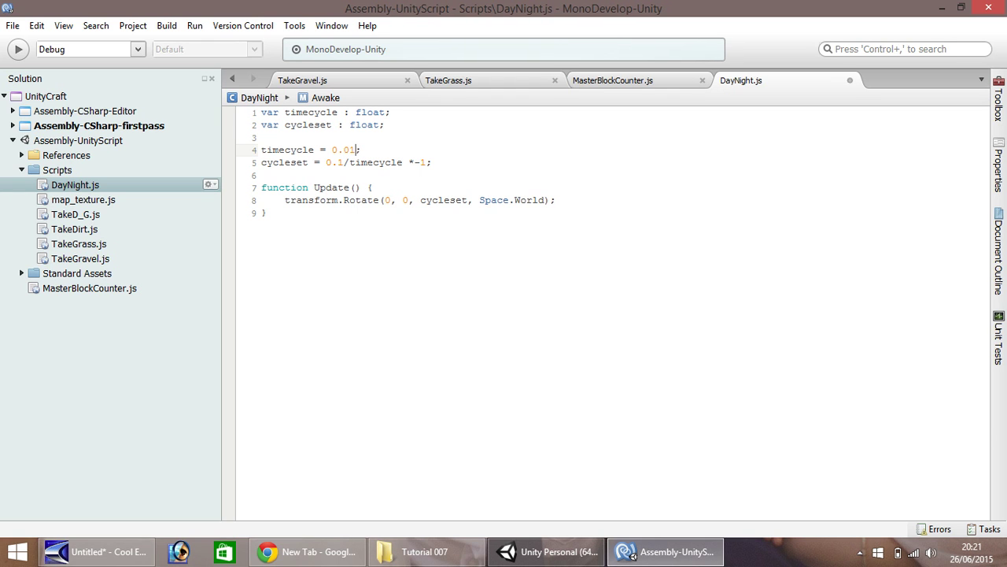
Switch to Unity and play-test the faster day and night cycle while walking the character through the scene.
left_click(544, 551)
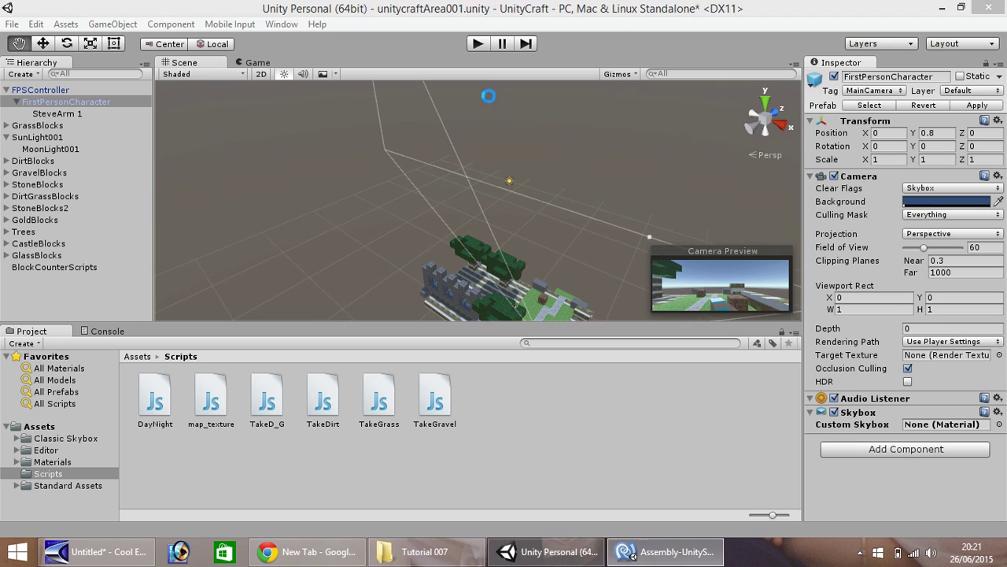
left_click(477, 44)
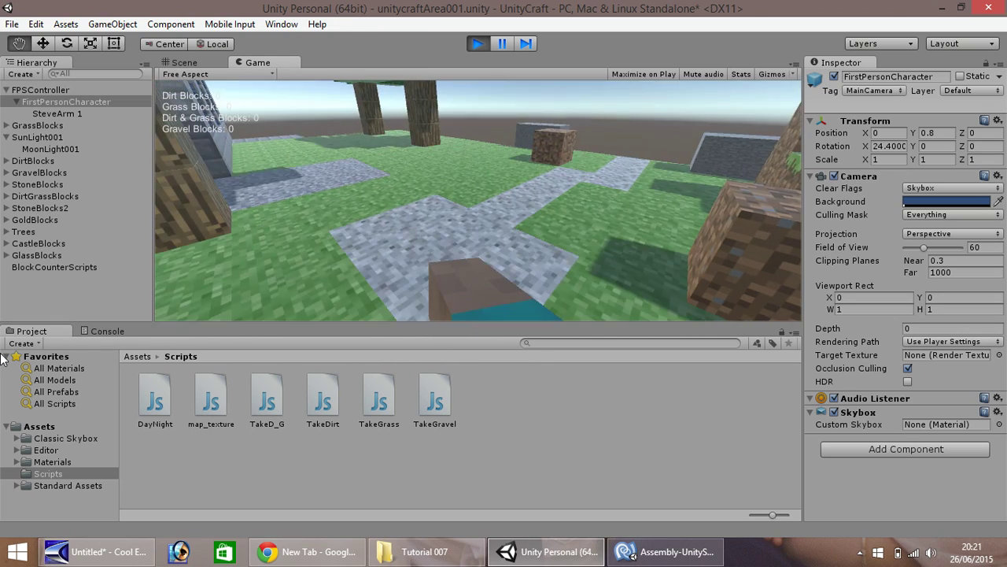
key("w")
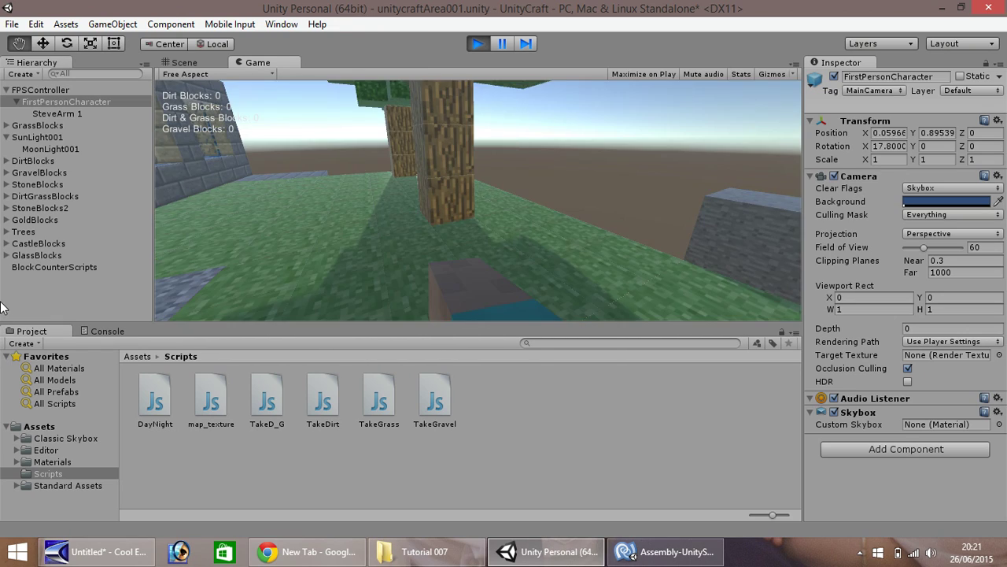
key("w")
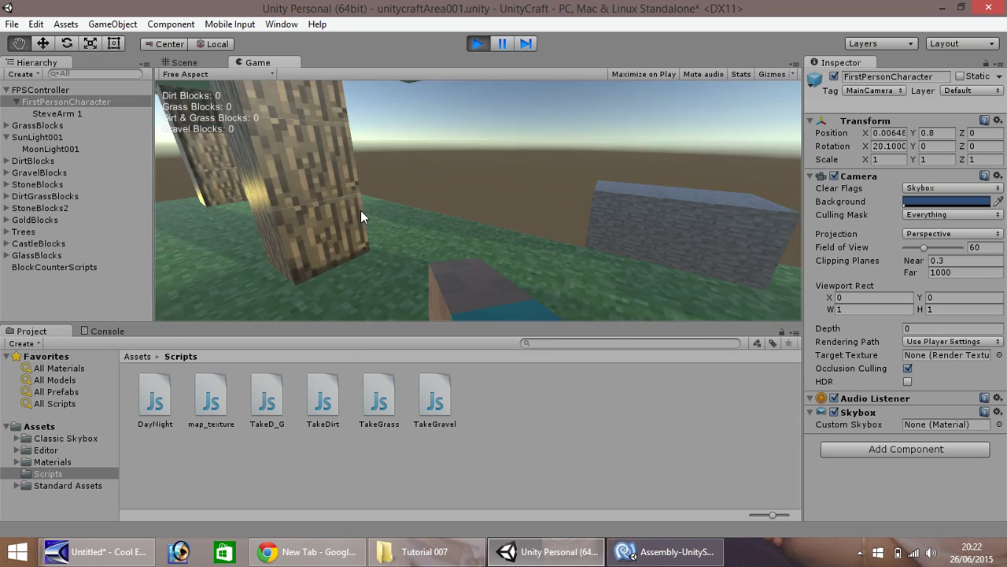
left_click(479, 44)
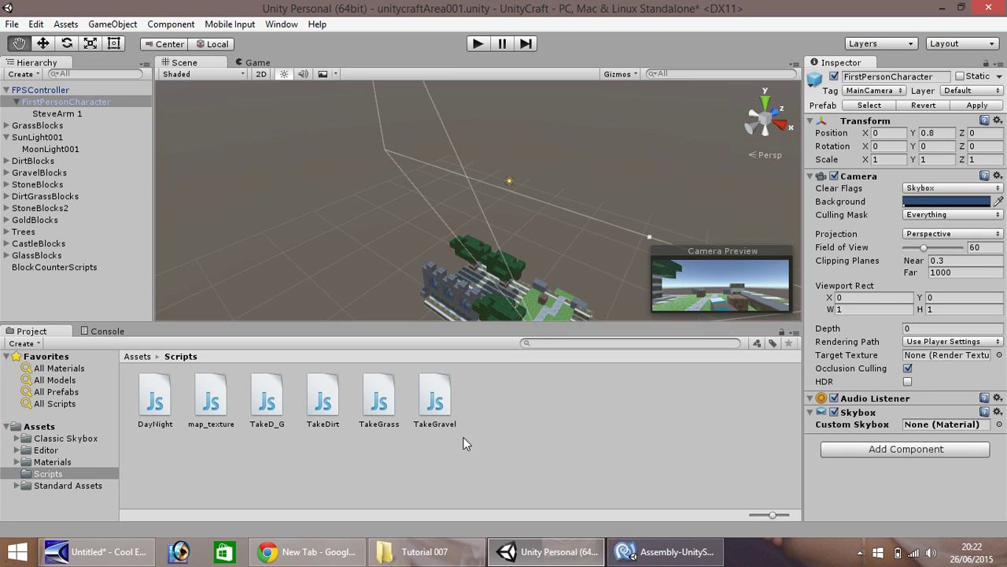
Switch to MonoDevelop, set timecycle to 20 in DayNight.js, and save the script.
left_click(665, 555)
left_click_drag(357, 149, 340, 151)
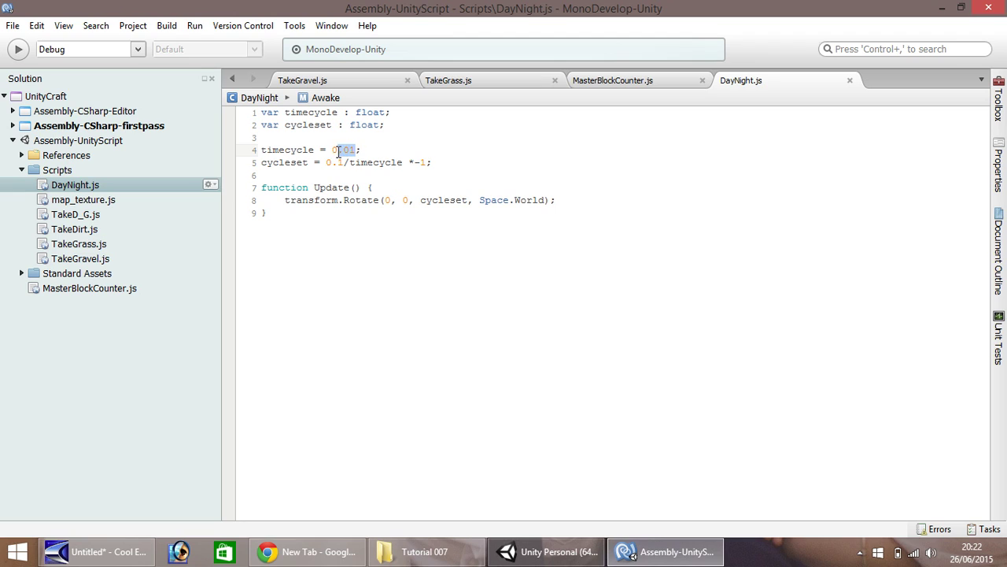
type("20")
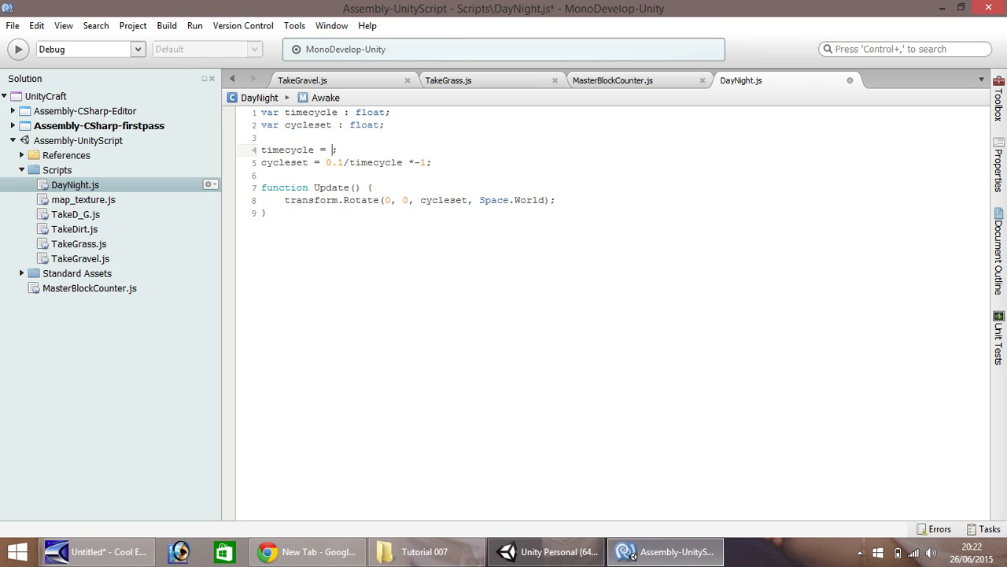
type("20")
key("ctrl+s")
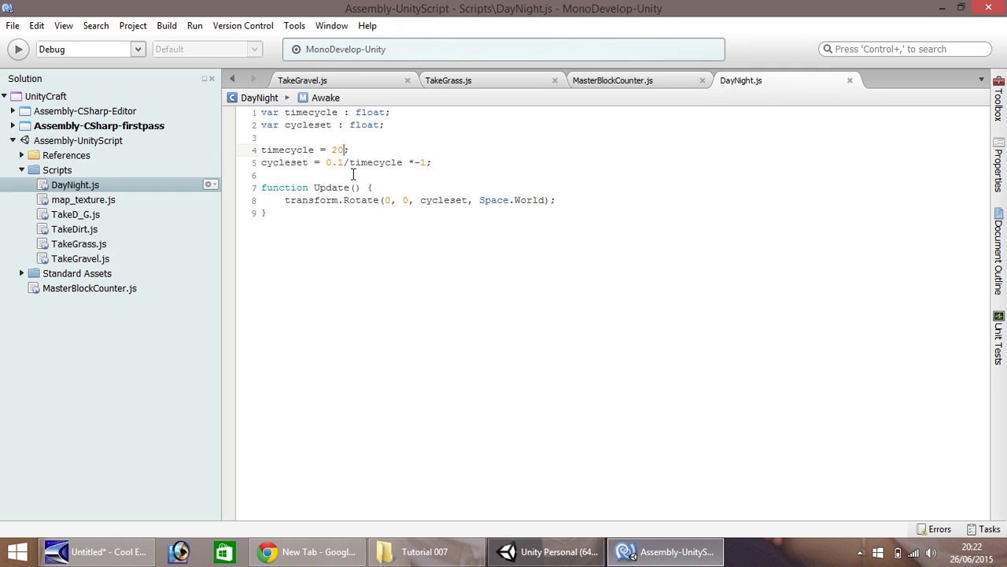
Switch to Unity, assign sky07 from Classic Skybox as FirstPersonCharacter's Custom Skybox, and collapse FPSController and SunLight001 in the hierarchy.
left_click(665, 551)
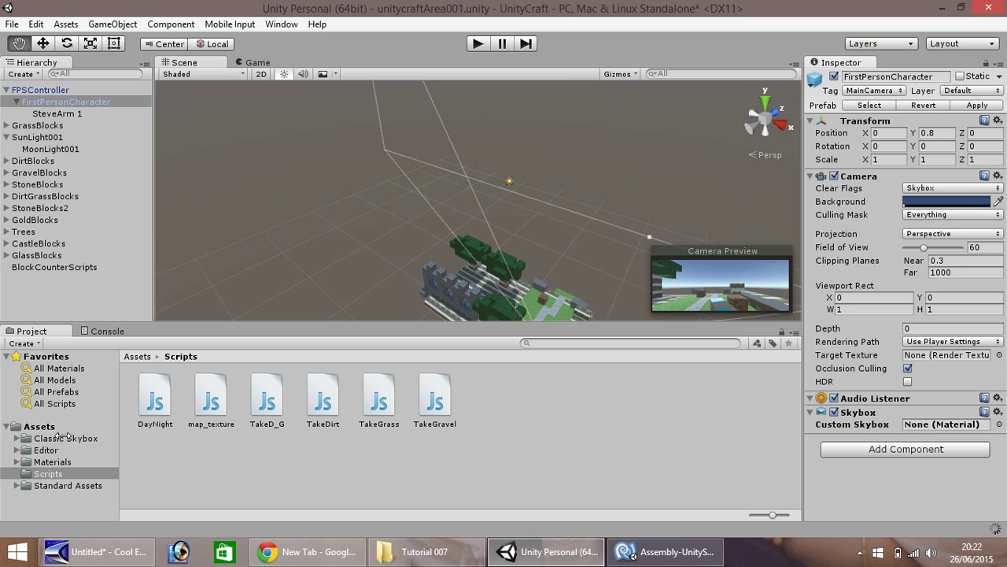
left_click(48, 380)
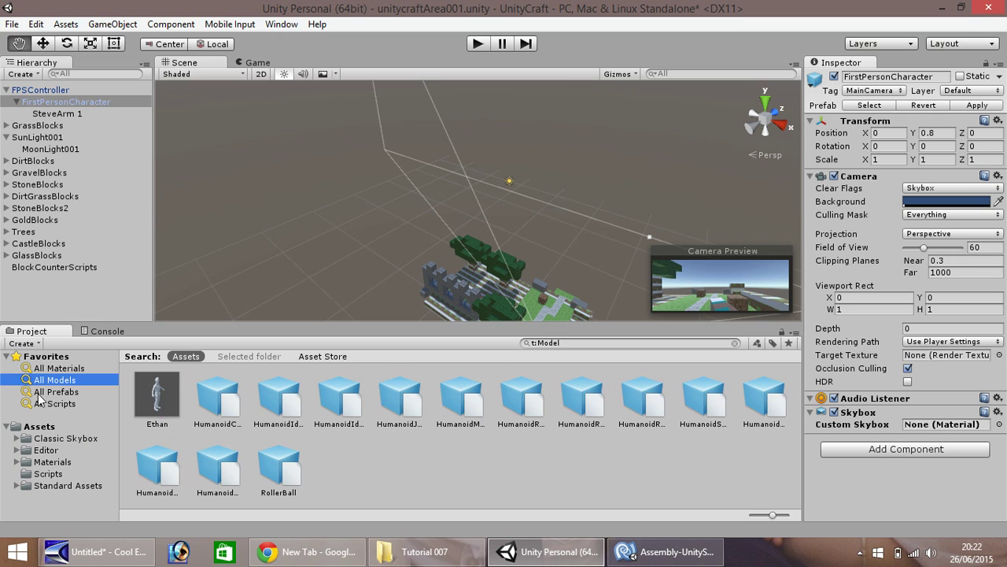
left_click(70, 439)
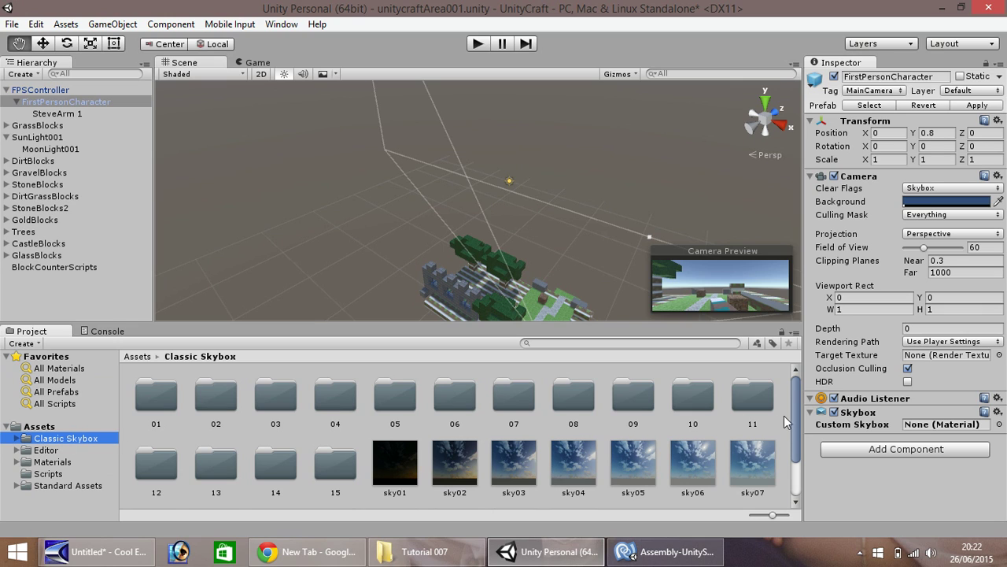
left_click_drag(795, 416, 947, 429)
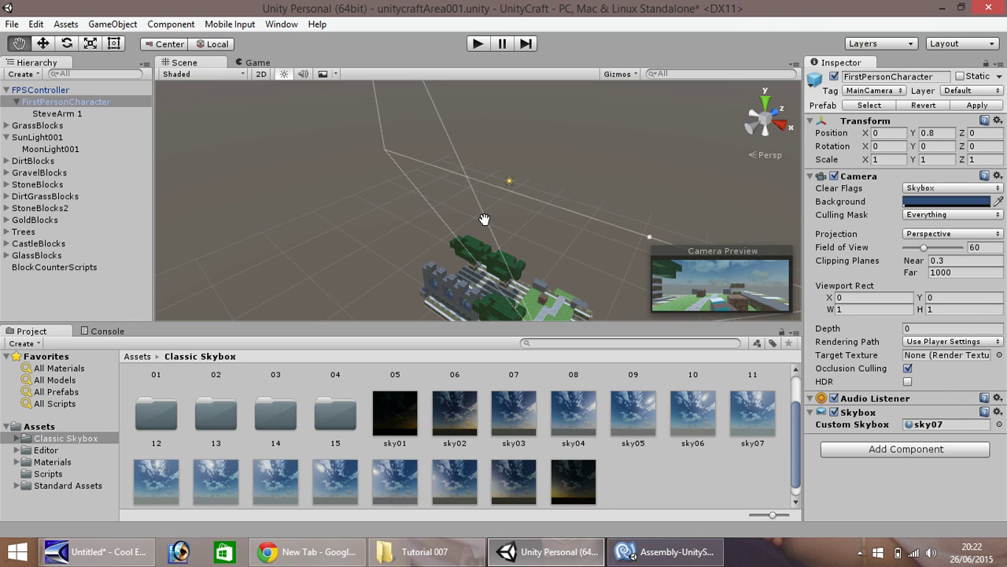
left_click(7, 90)
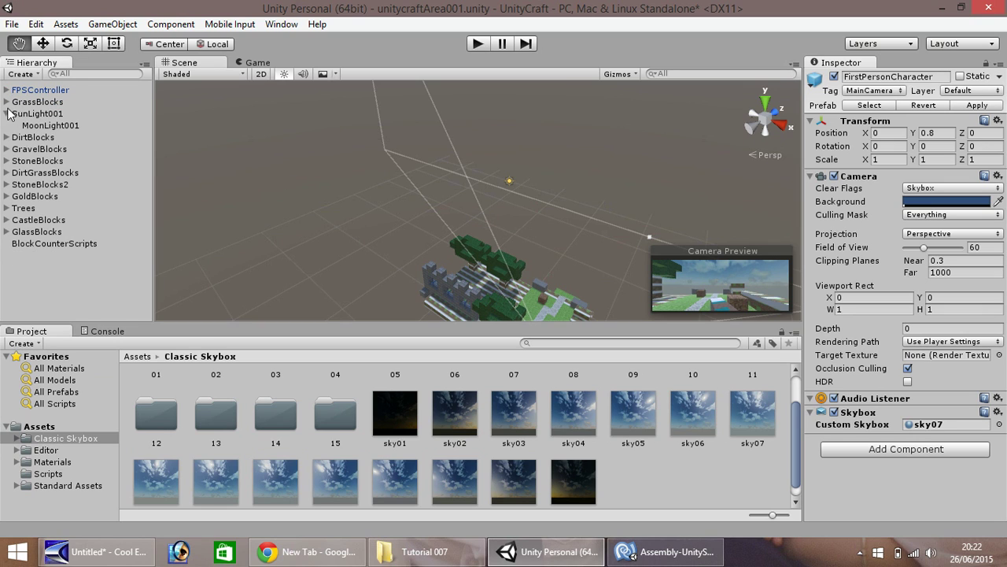
left_click(7, 113)
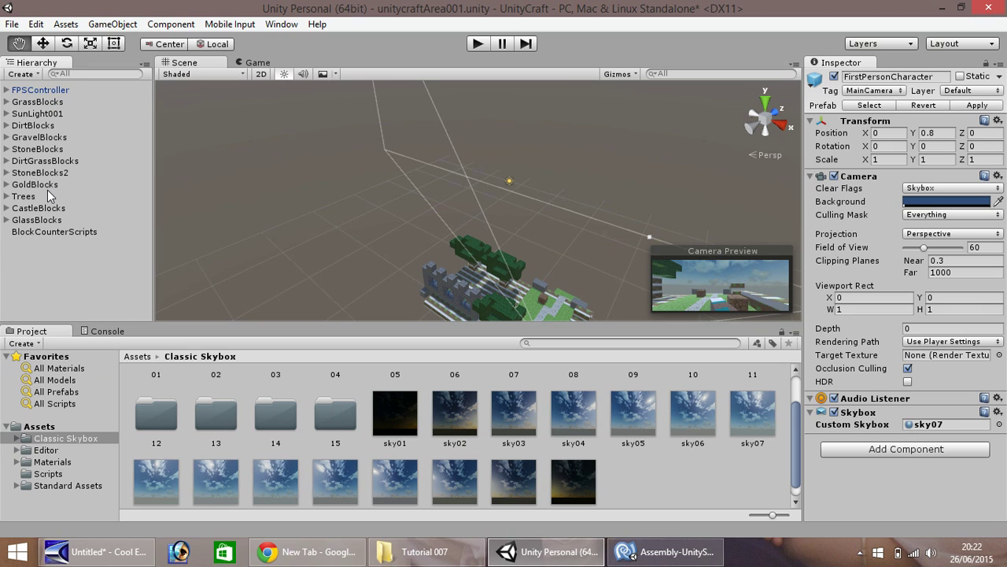
Review the DayNight.js code in MonoDevelop, return to Unity, and select the StoneBlocks2 object.
left_click(636, 550)
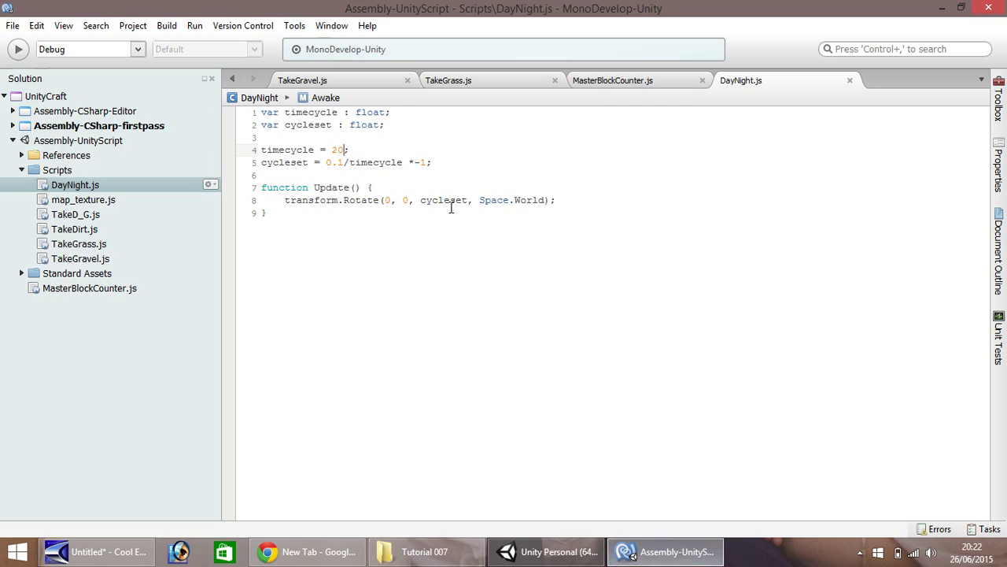
left_click(551, 551)
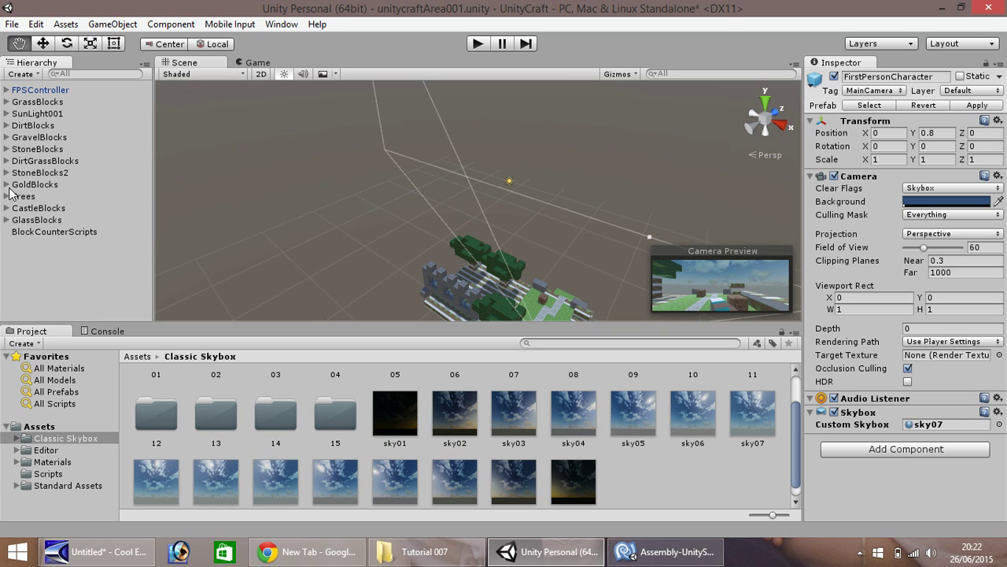
left_click(33, 184)
left_click(33, 173)
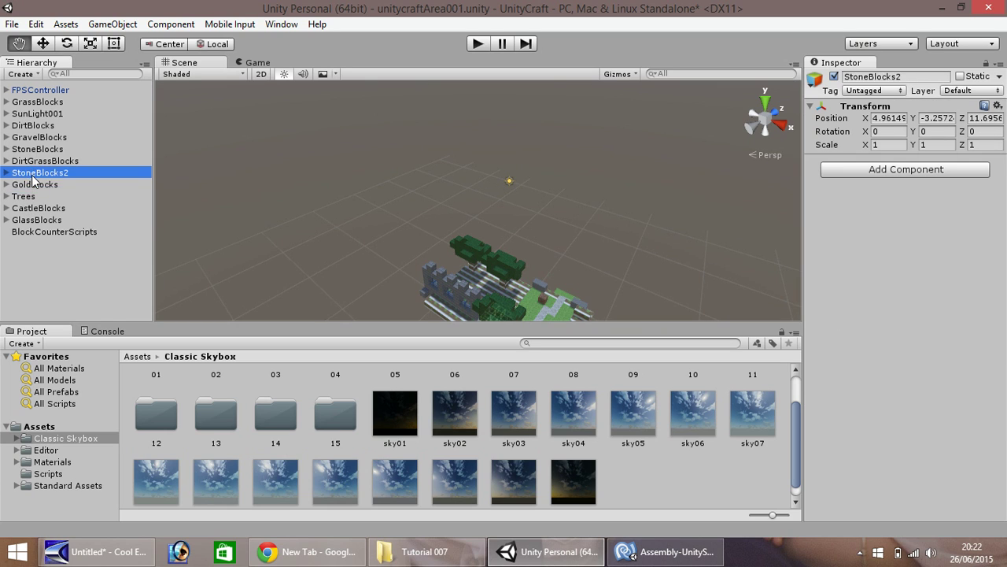